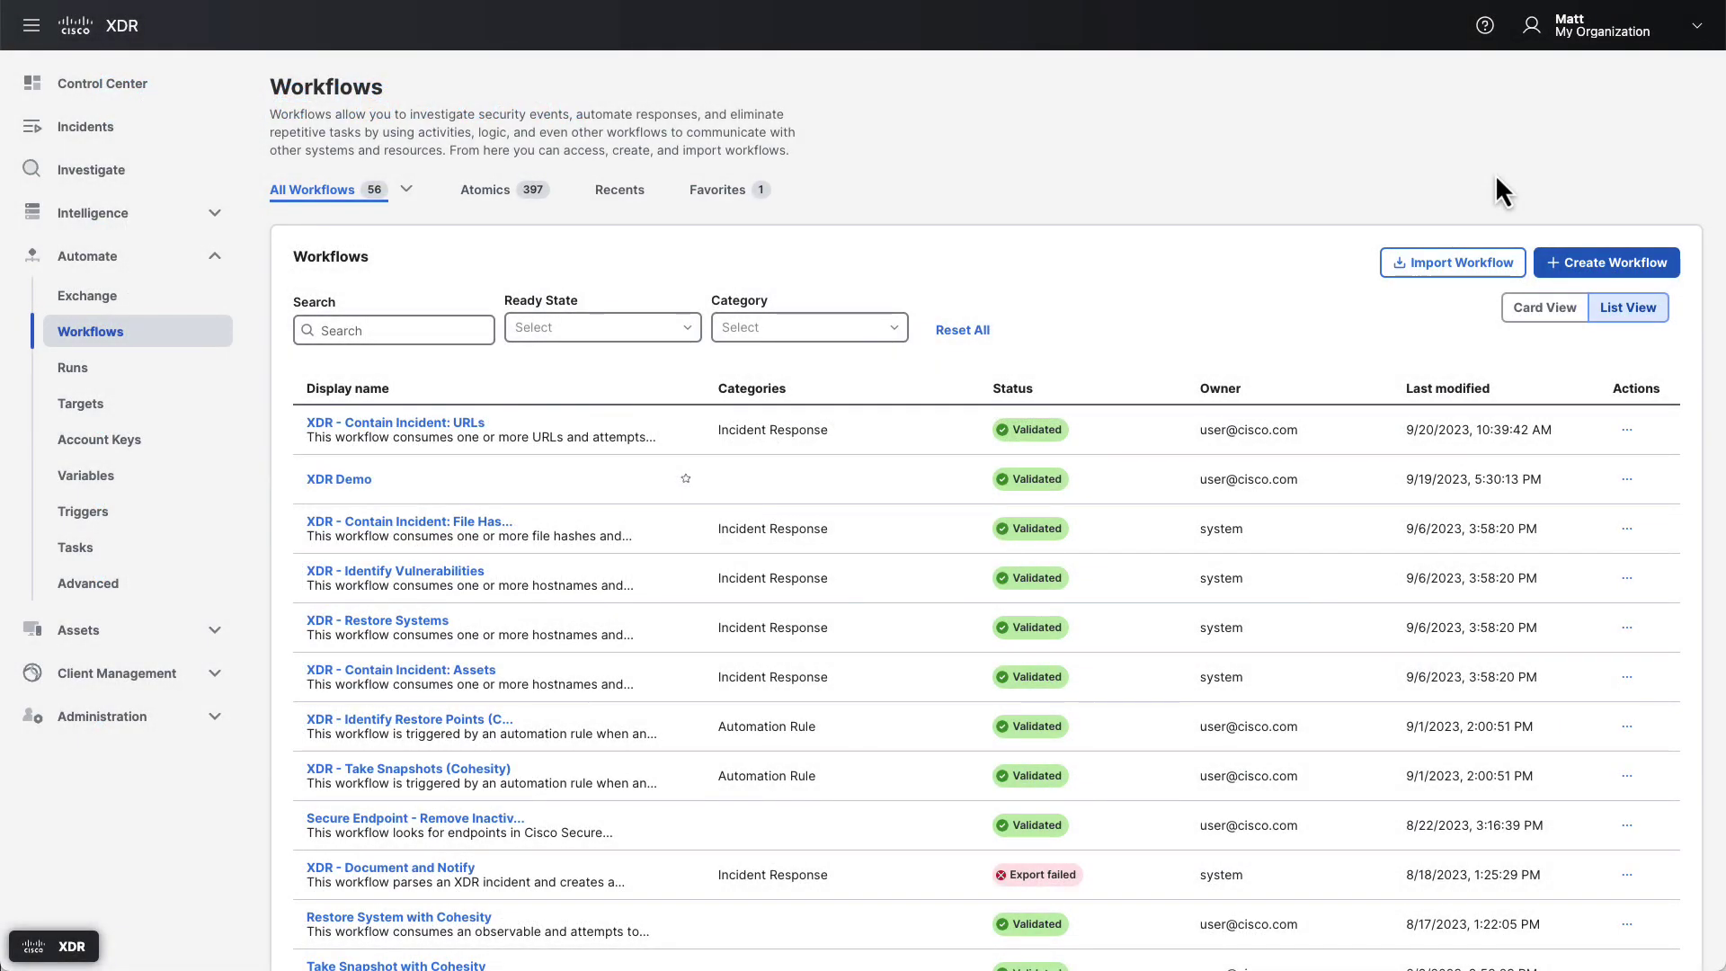
- Create a blank custom workflow and give it the display name 'Isolate Endpoint by IP'
click(1578, 268)
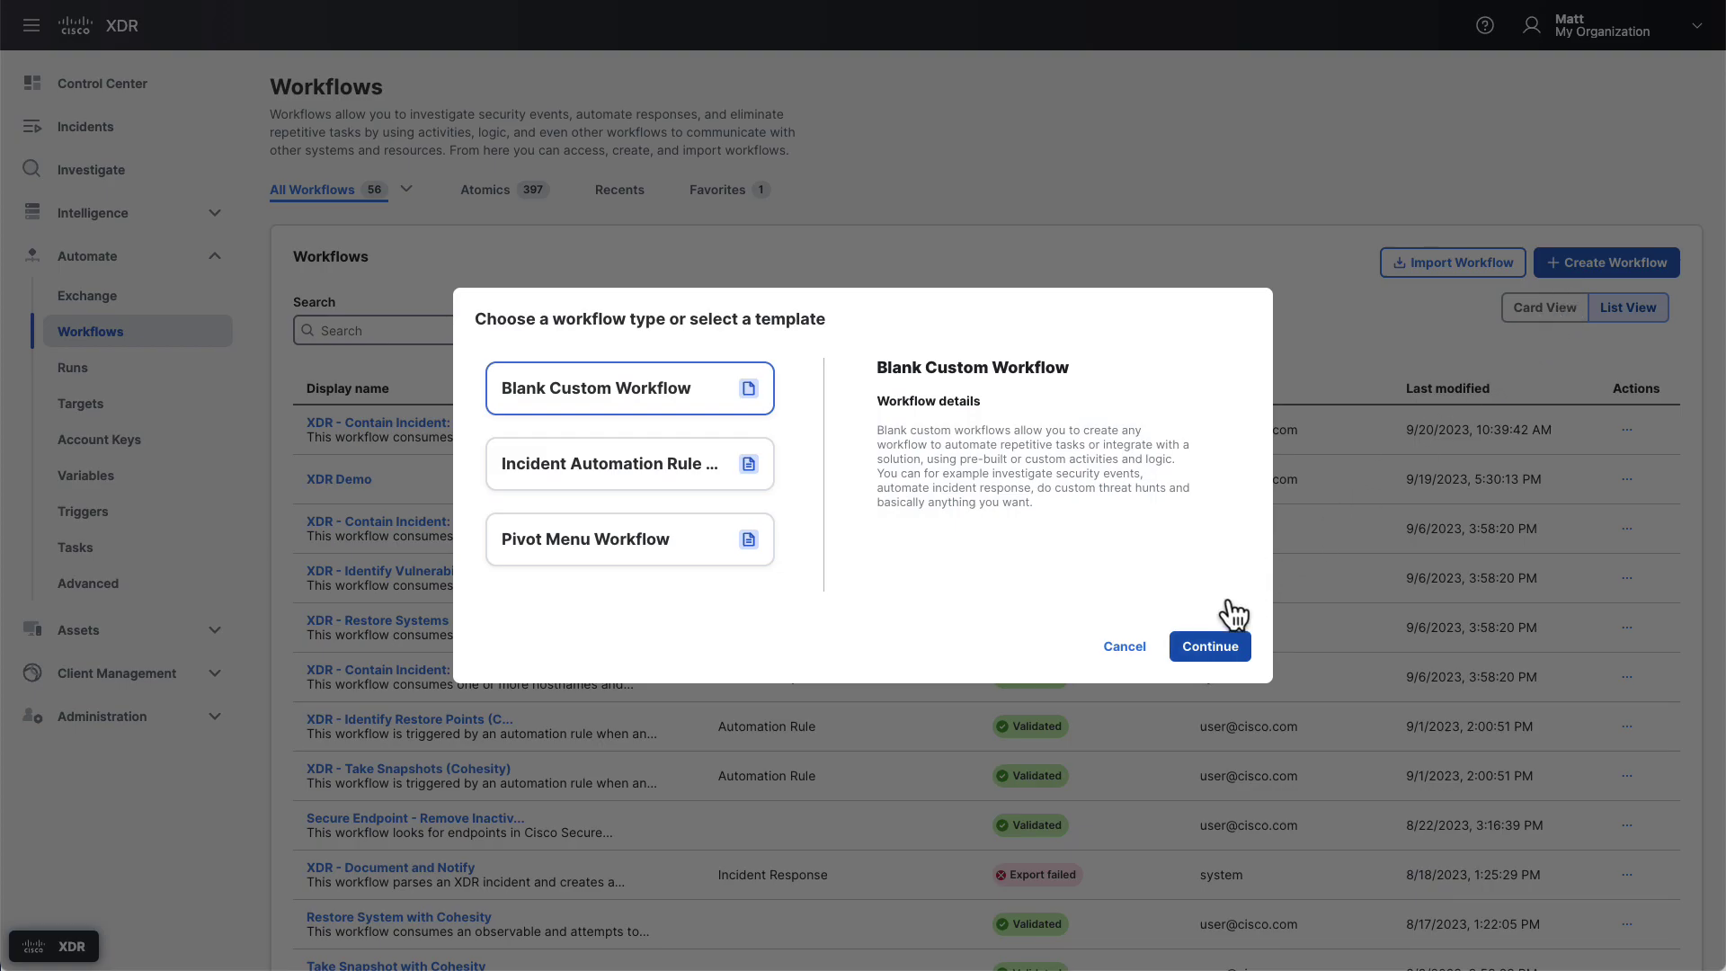
click(1183, 644)
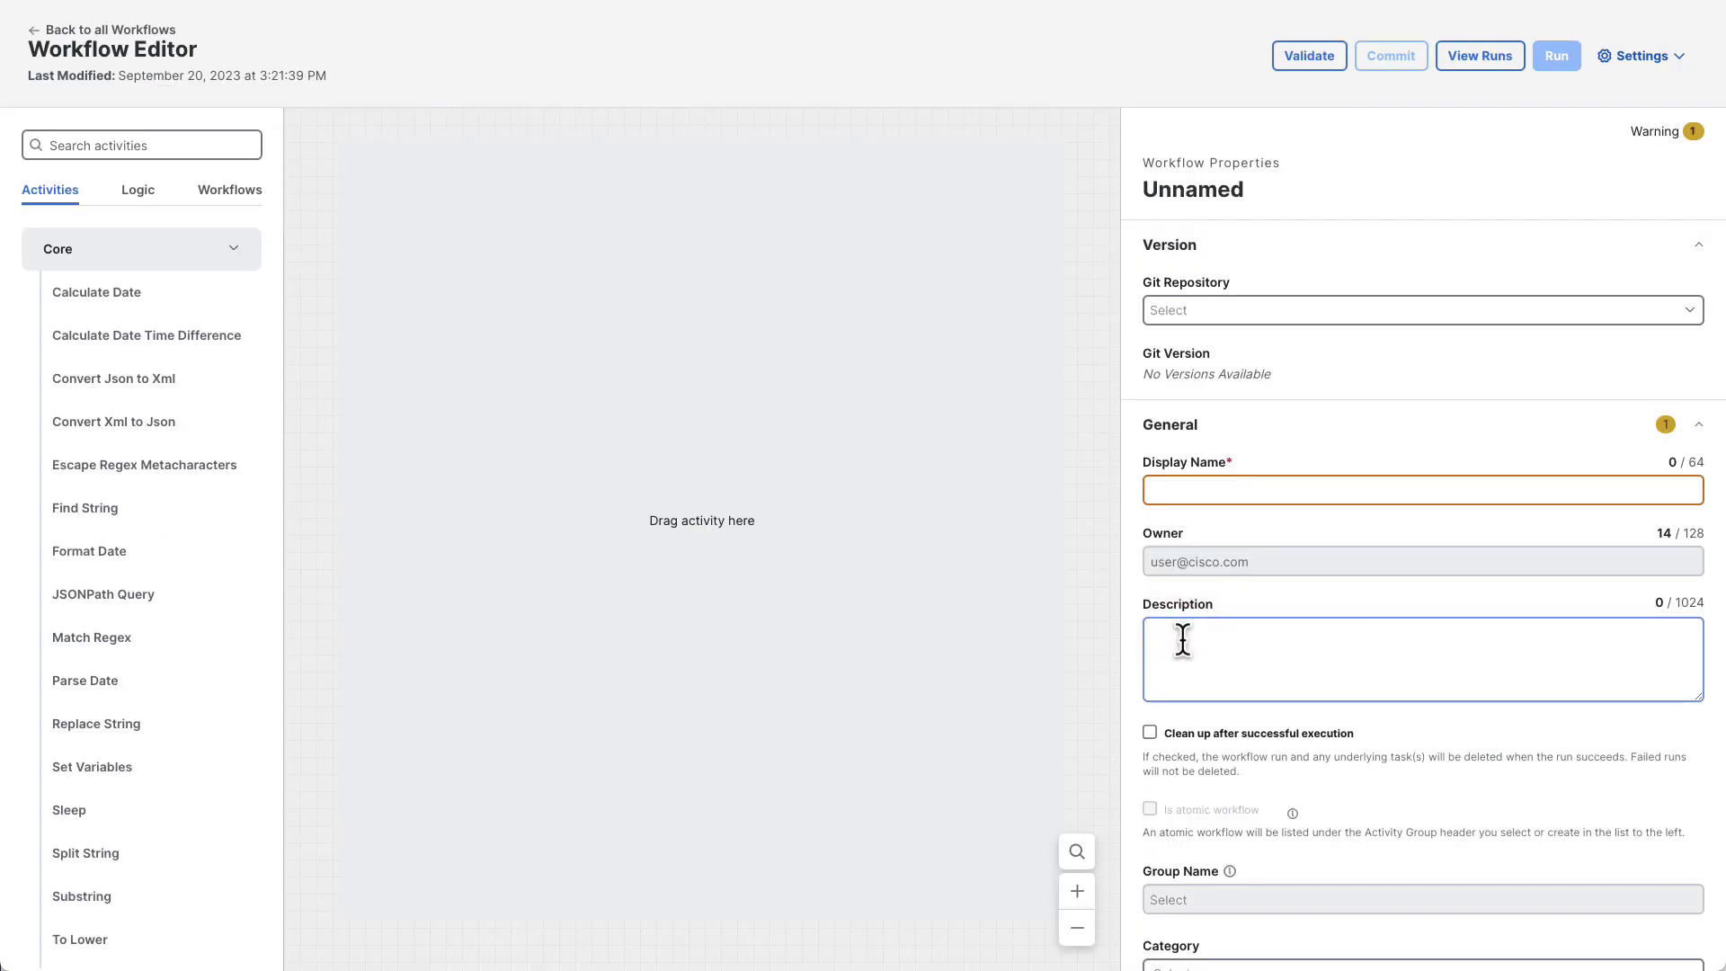
click(1219, 493)
text(Isolate Endpoint by IP)
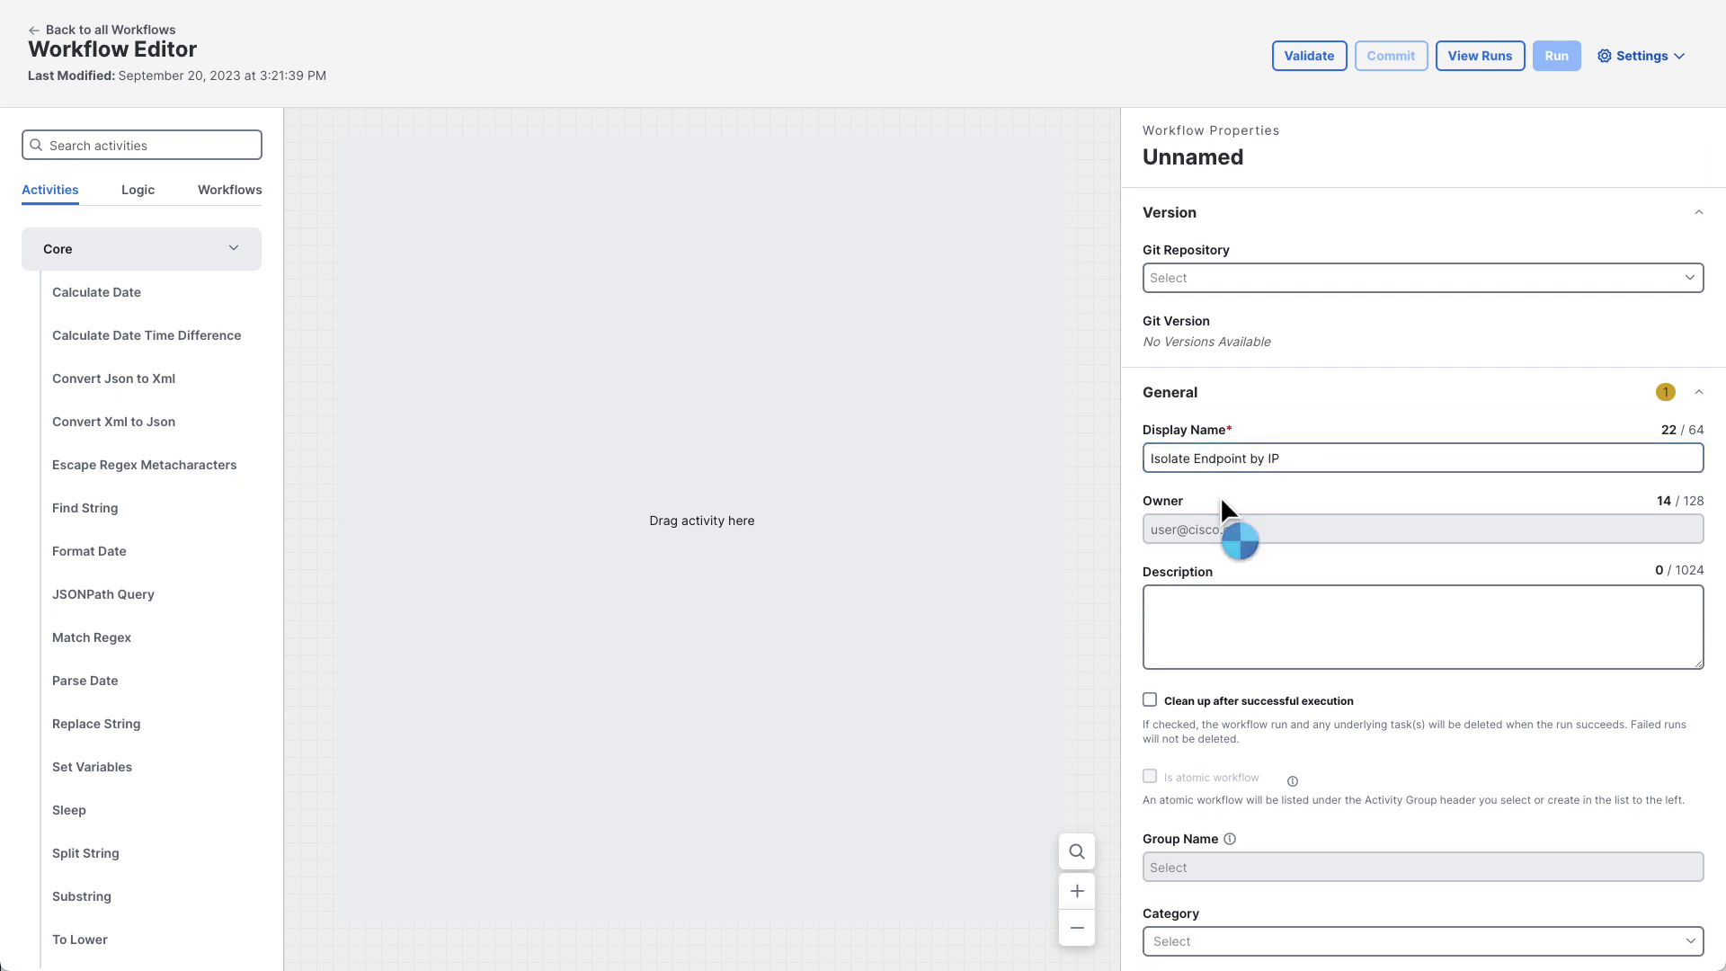
click(1221, 500)
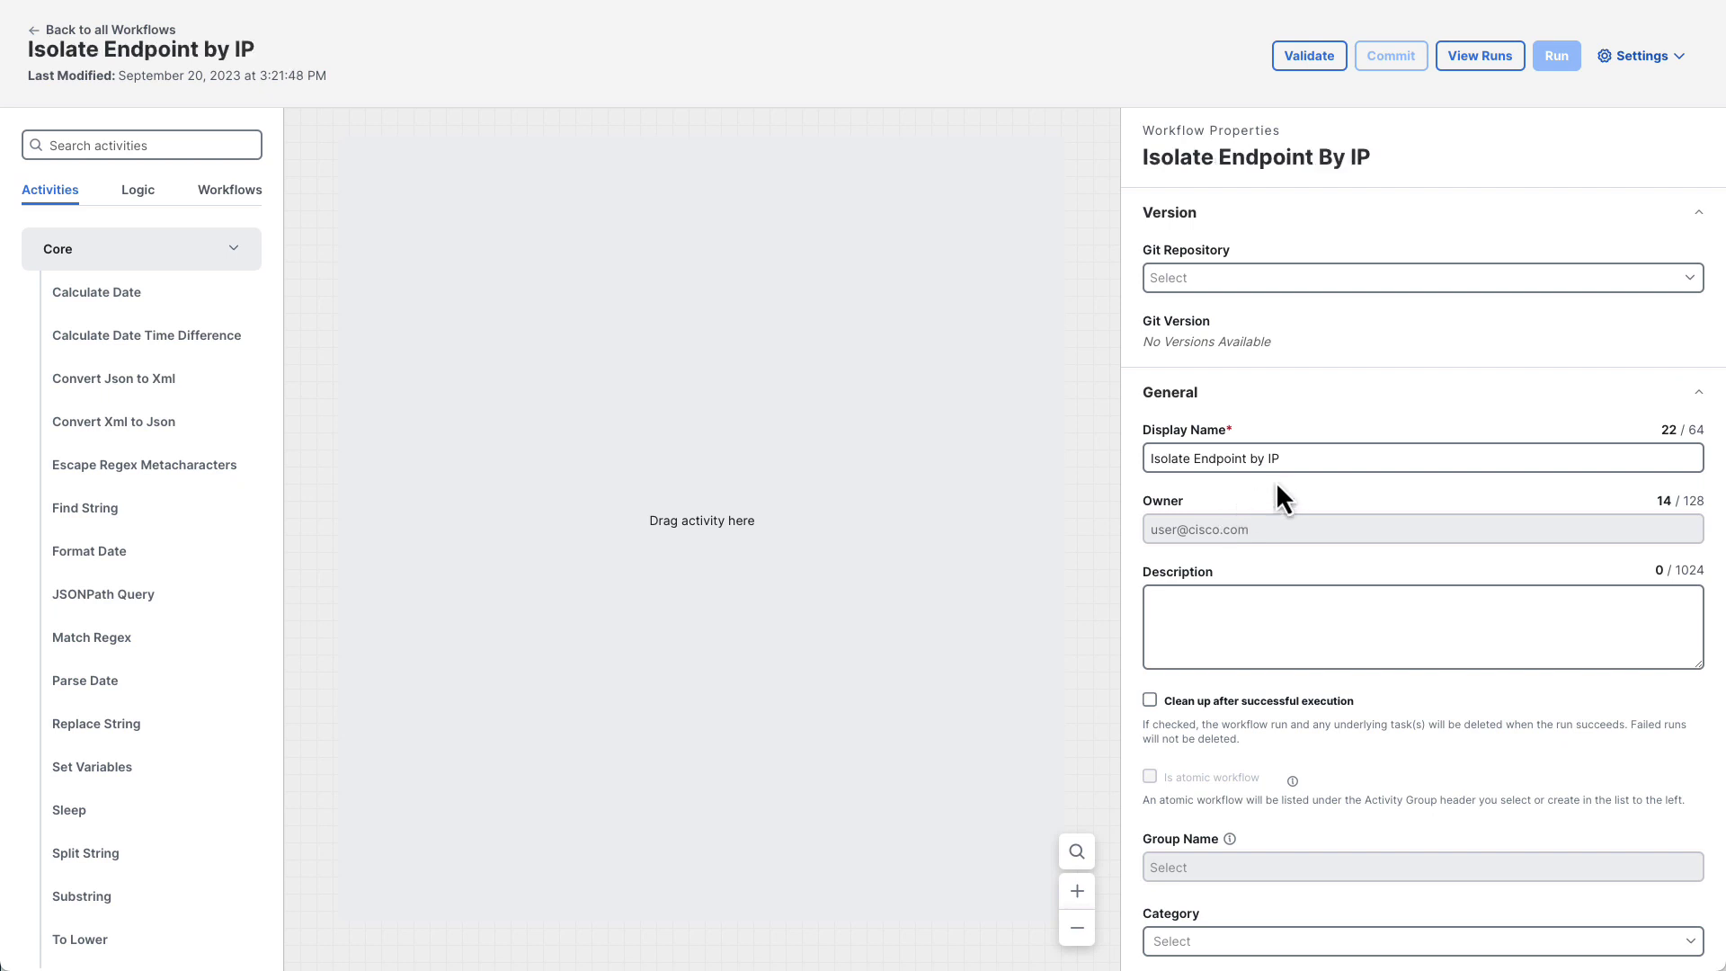
- Add a variable 'IP Address' with Input scope, marked required for the workflow to run
scroll(1283, 482, down, 7)
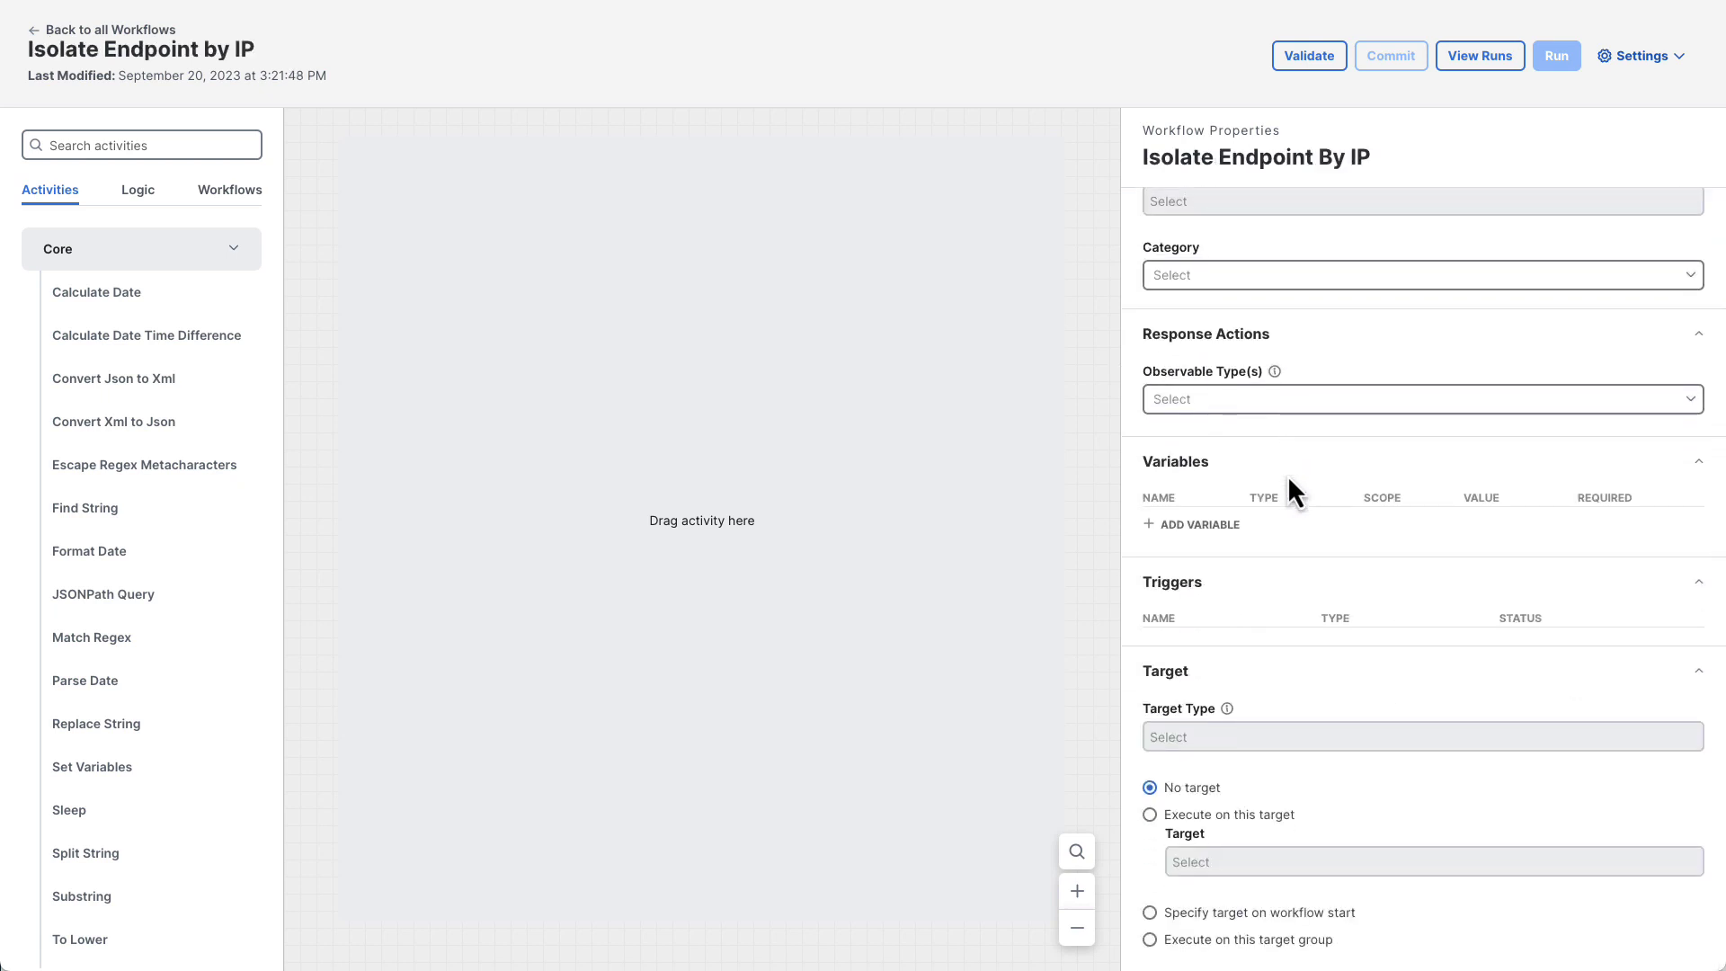
click(1241, 530)
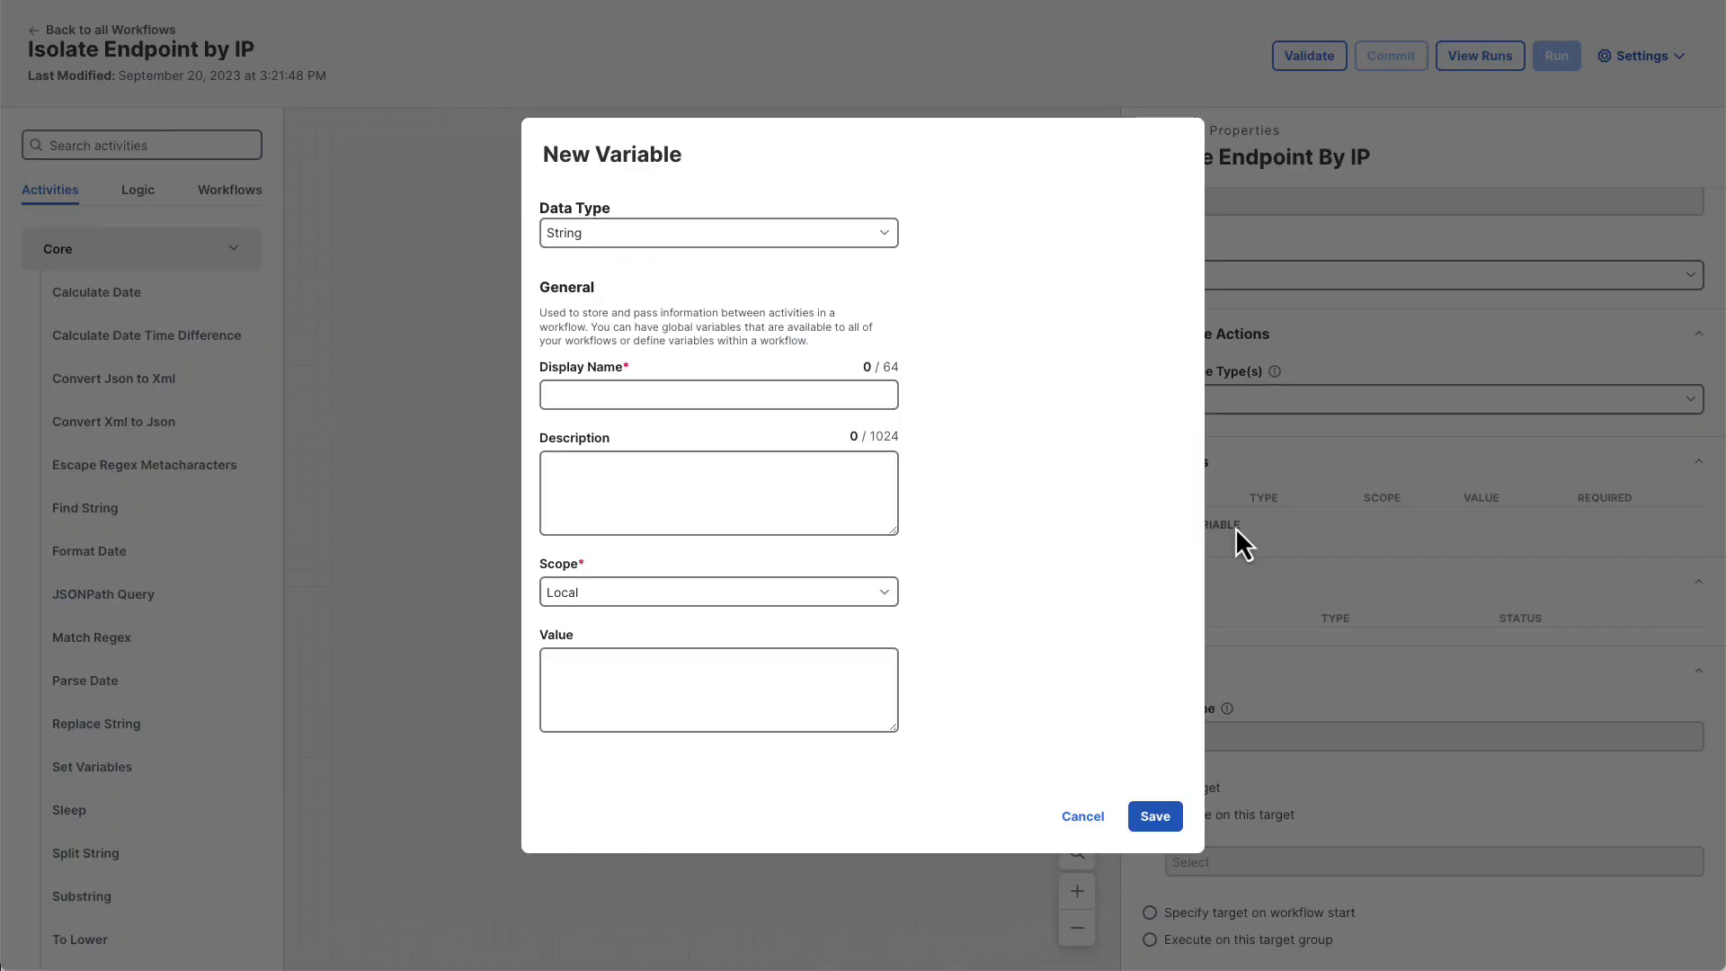
click(800, 394)
text(IP Address)
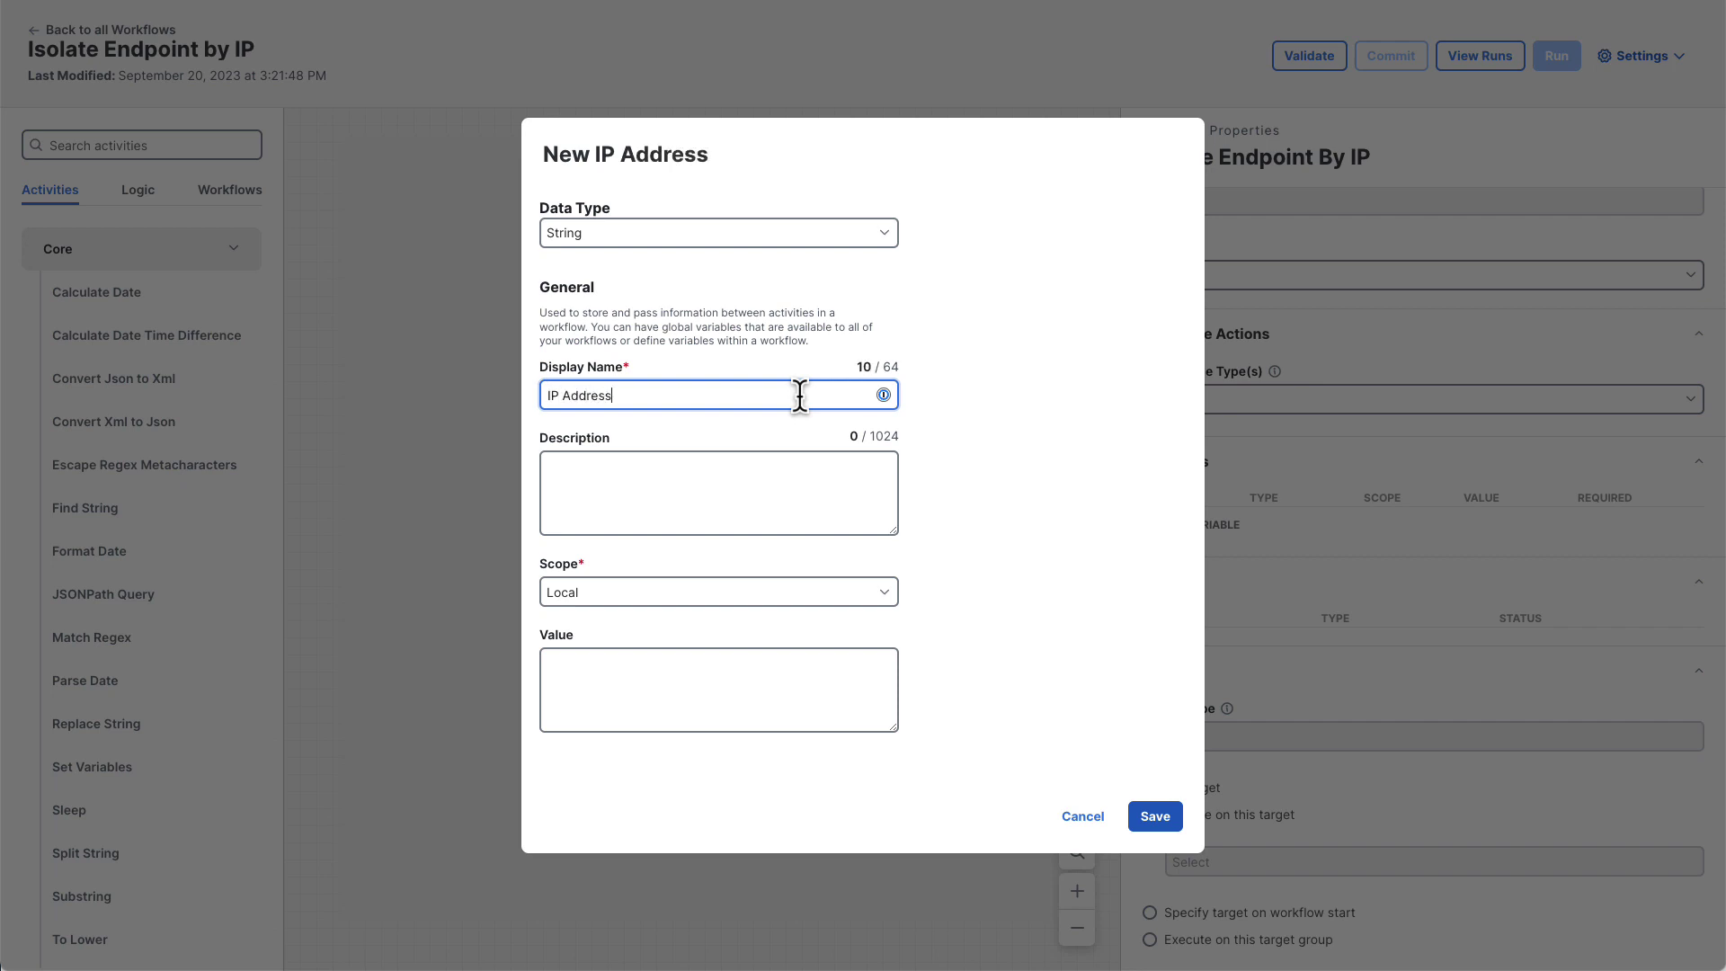
key(Tab)
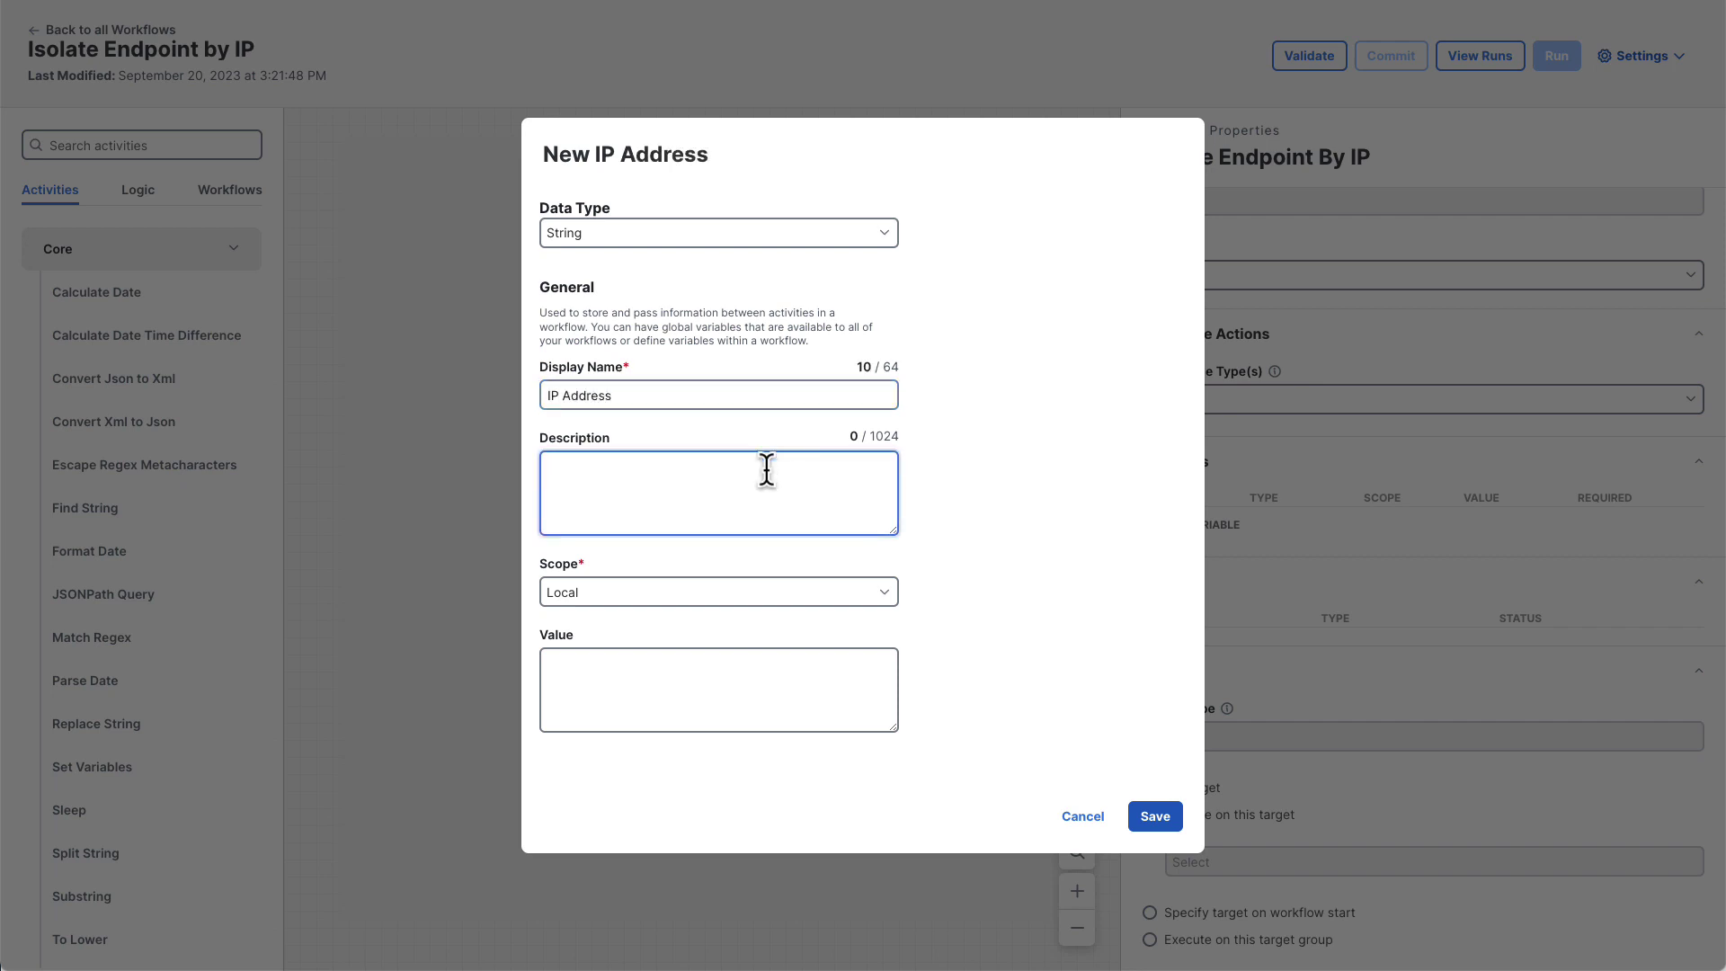
click(726, 591)
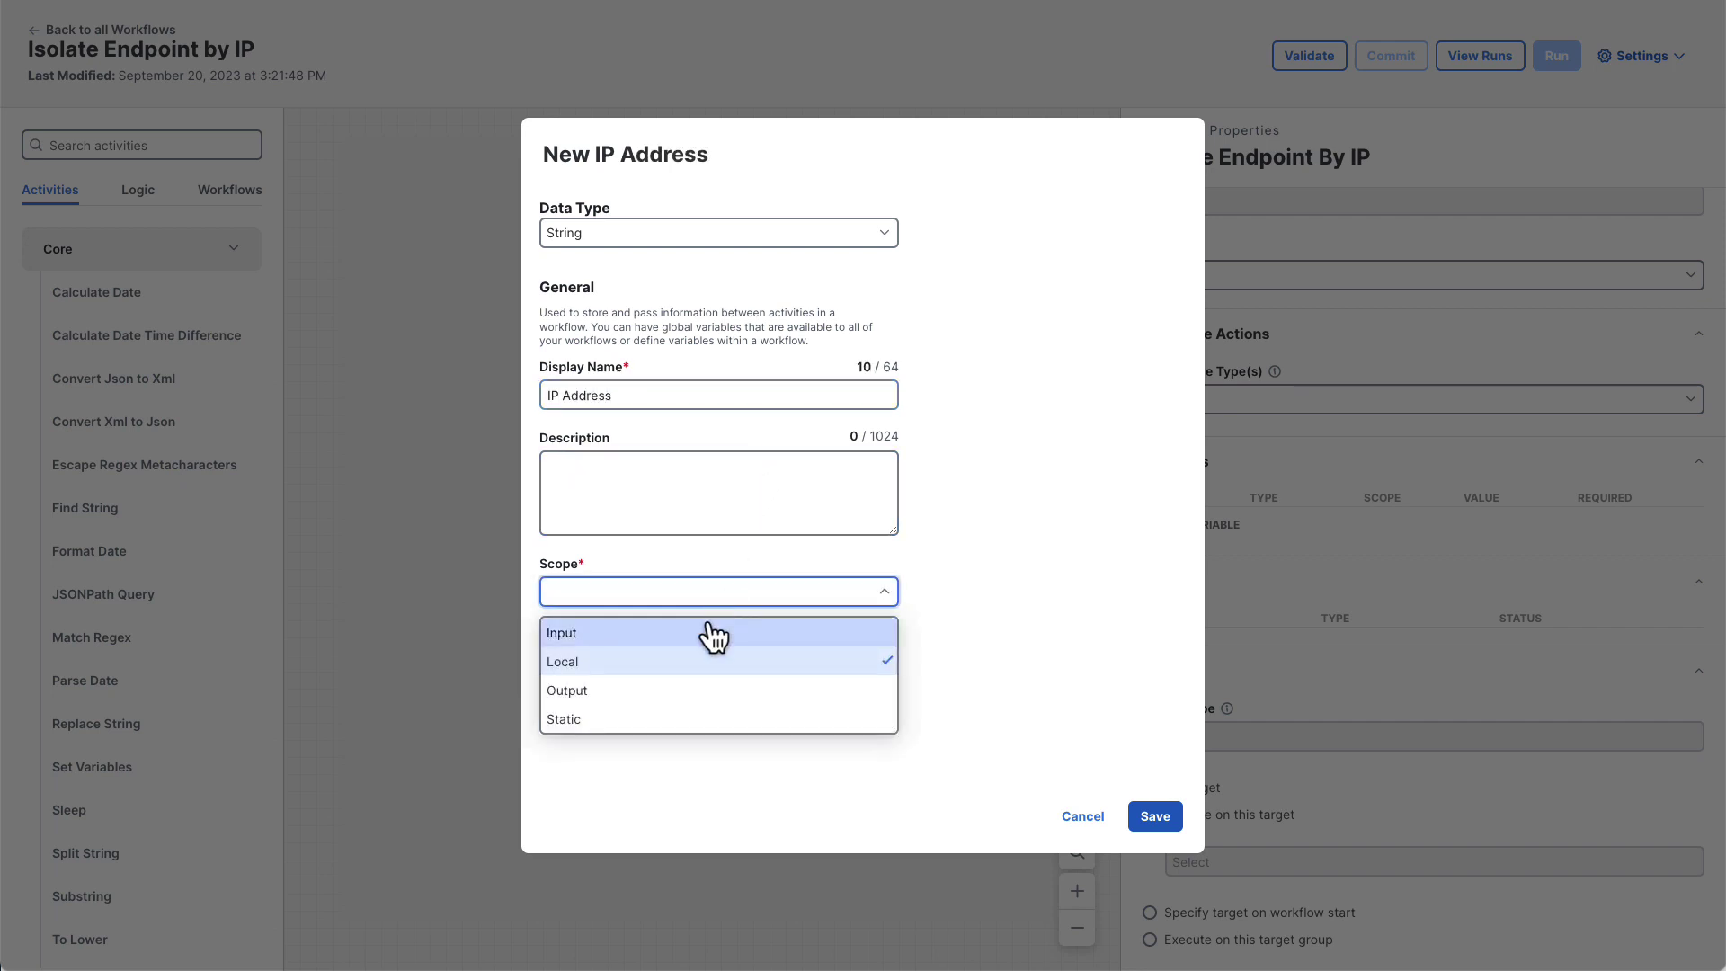
click(713, 634)
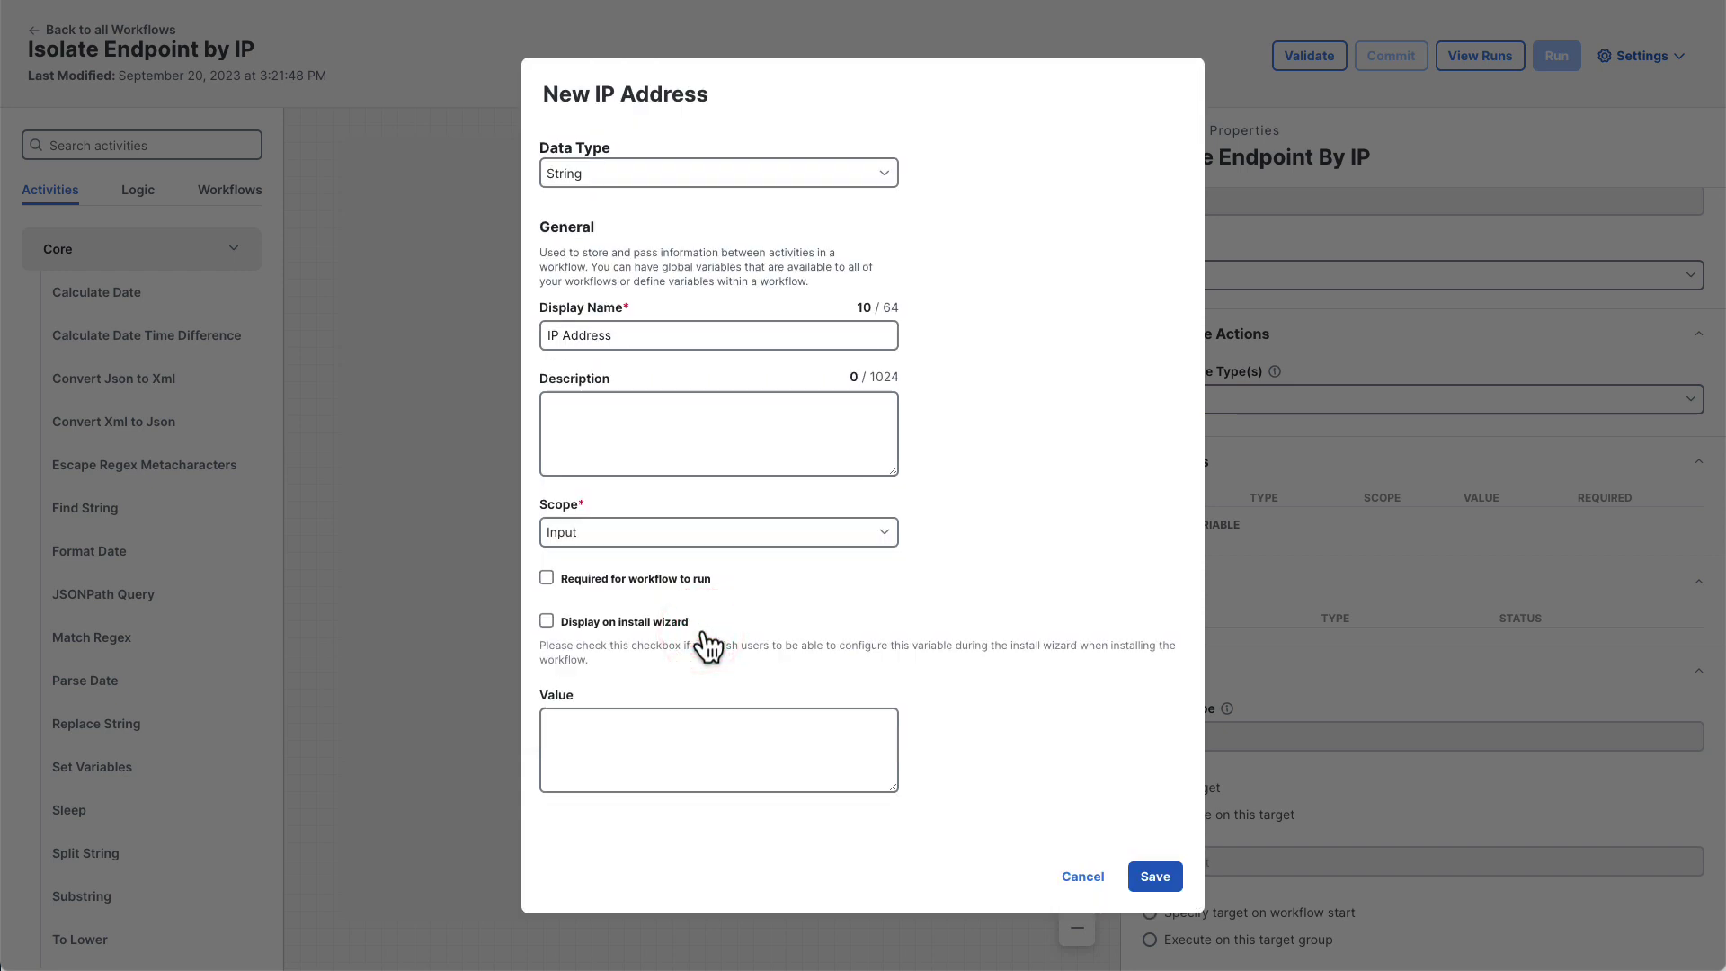
click(664, 580)
click(1154, 876)
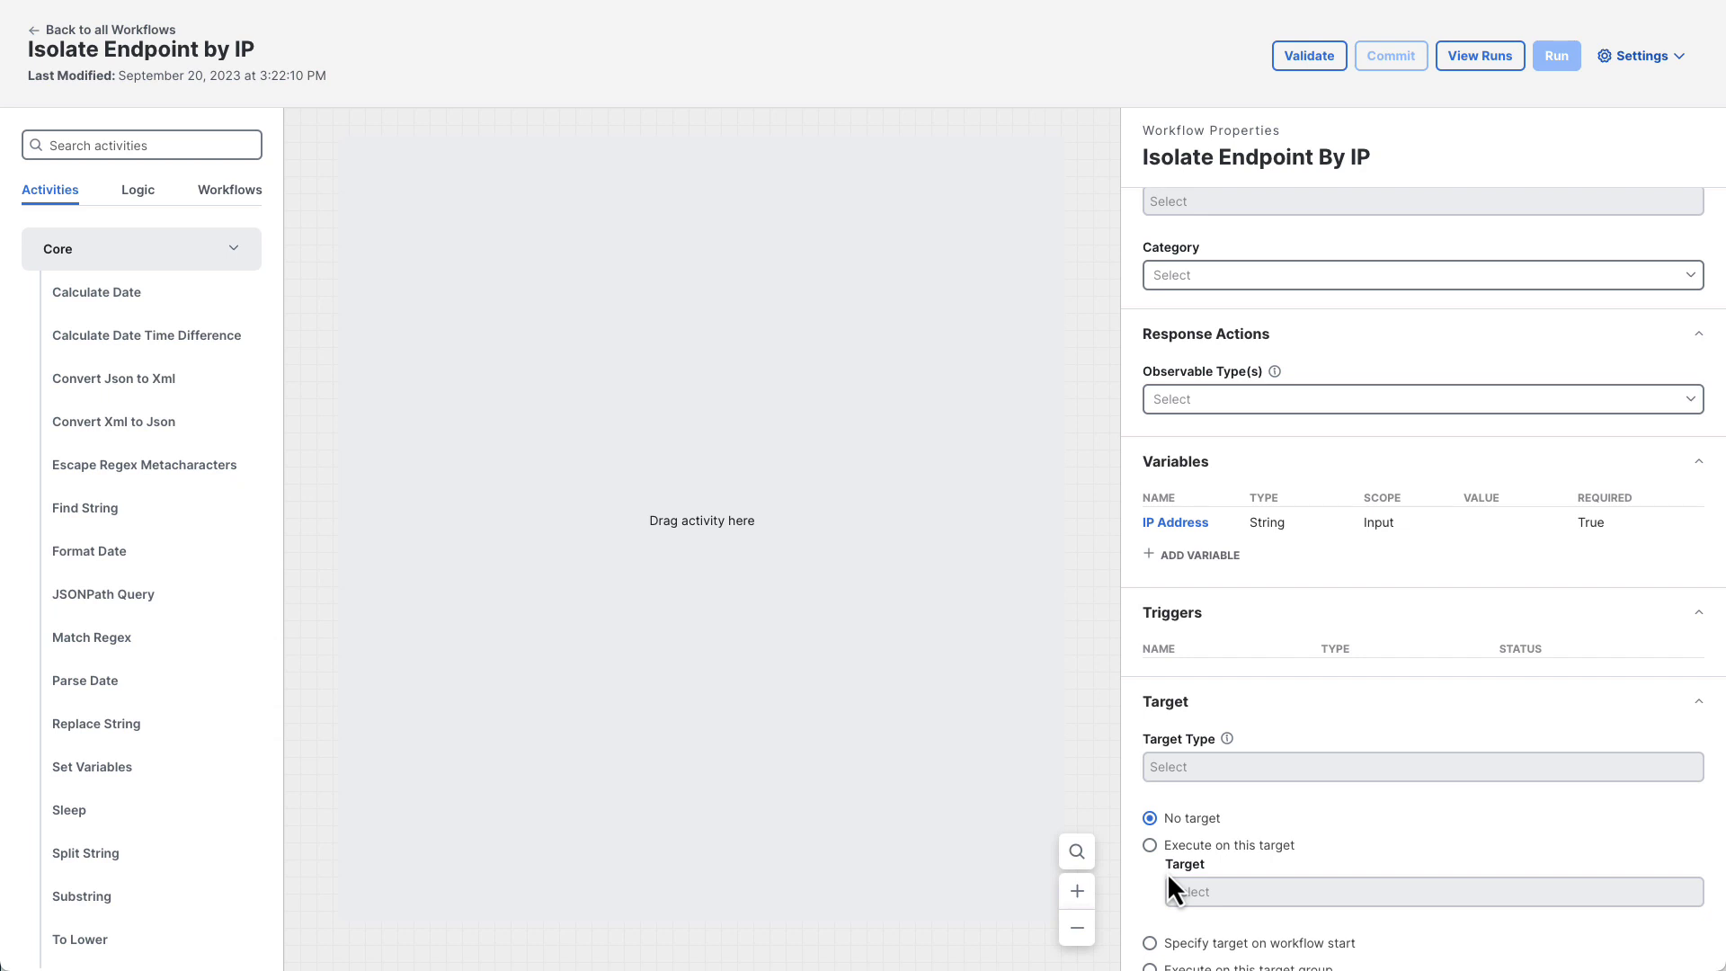
- Set the workflow to execute on the HTTP Endpoint target 'Cisco Secure Endpoint - v1'
scroll(1264, 818, down, 1)
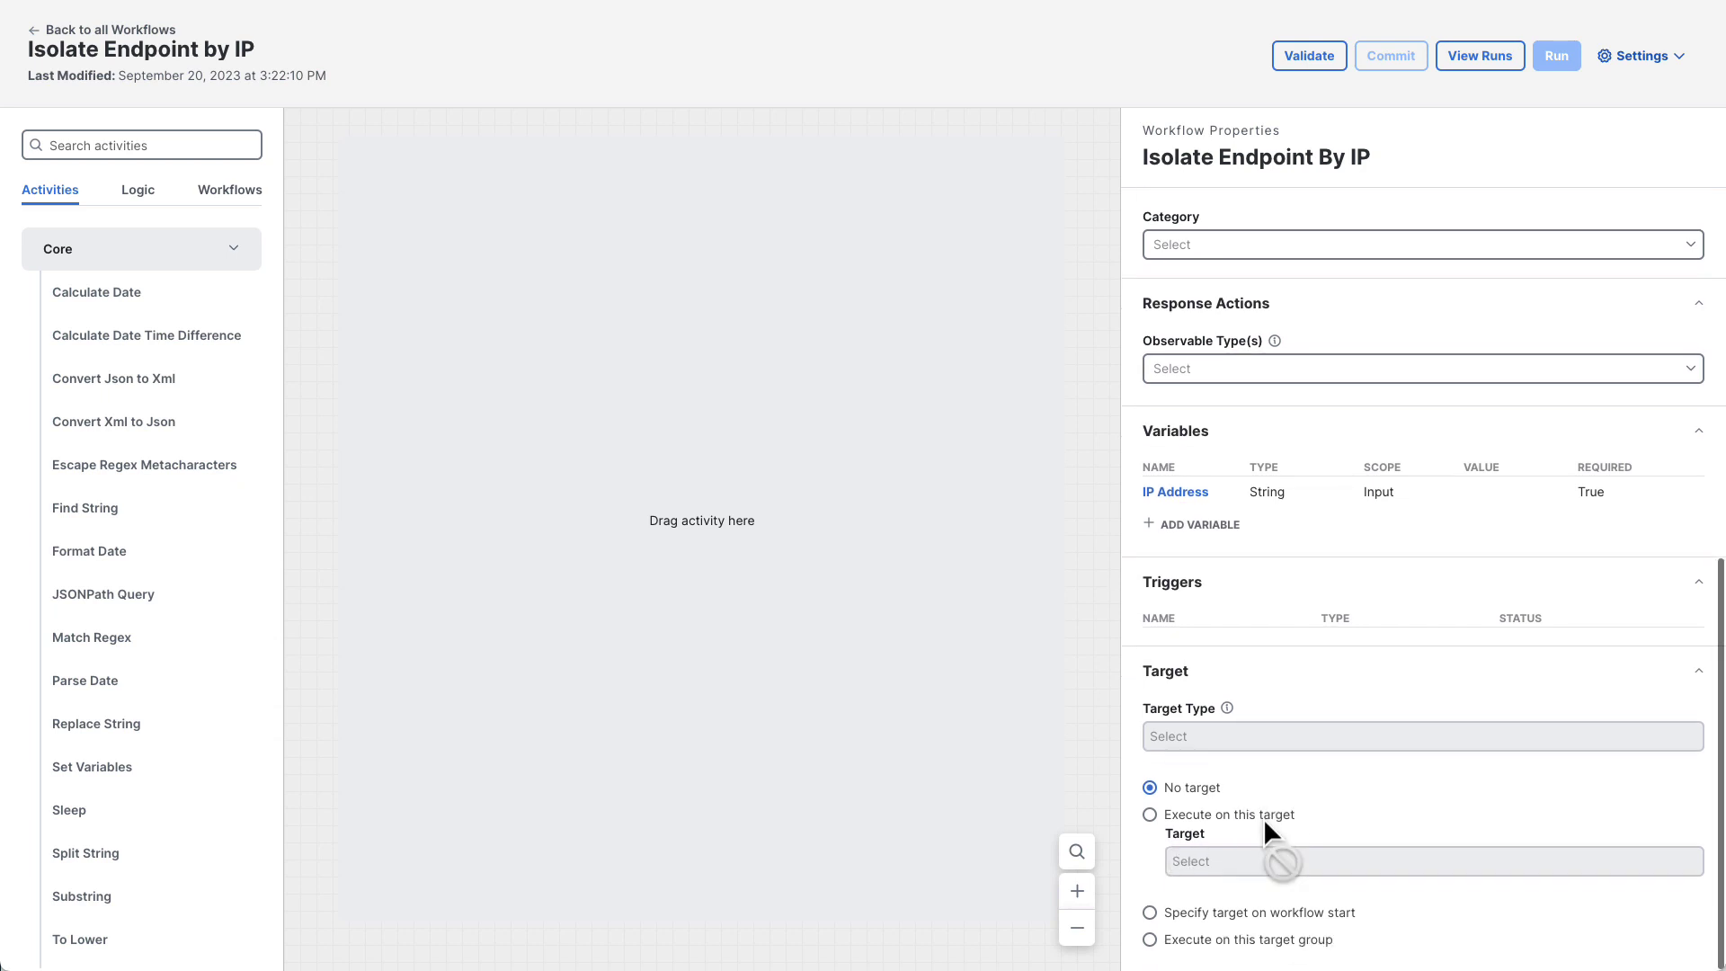
click(1266, 818)
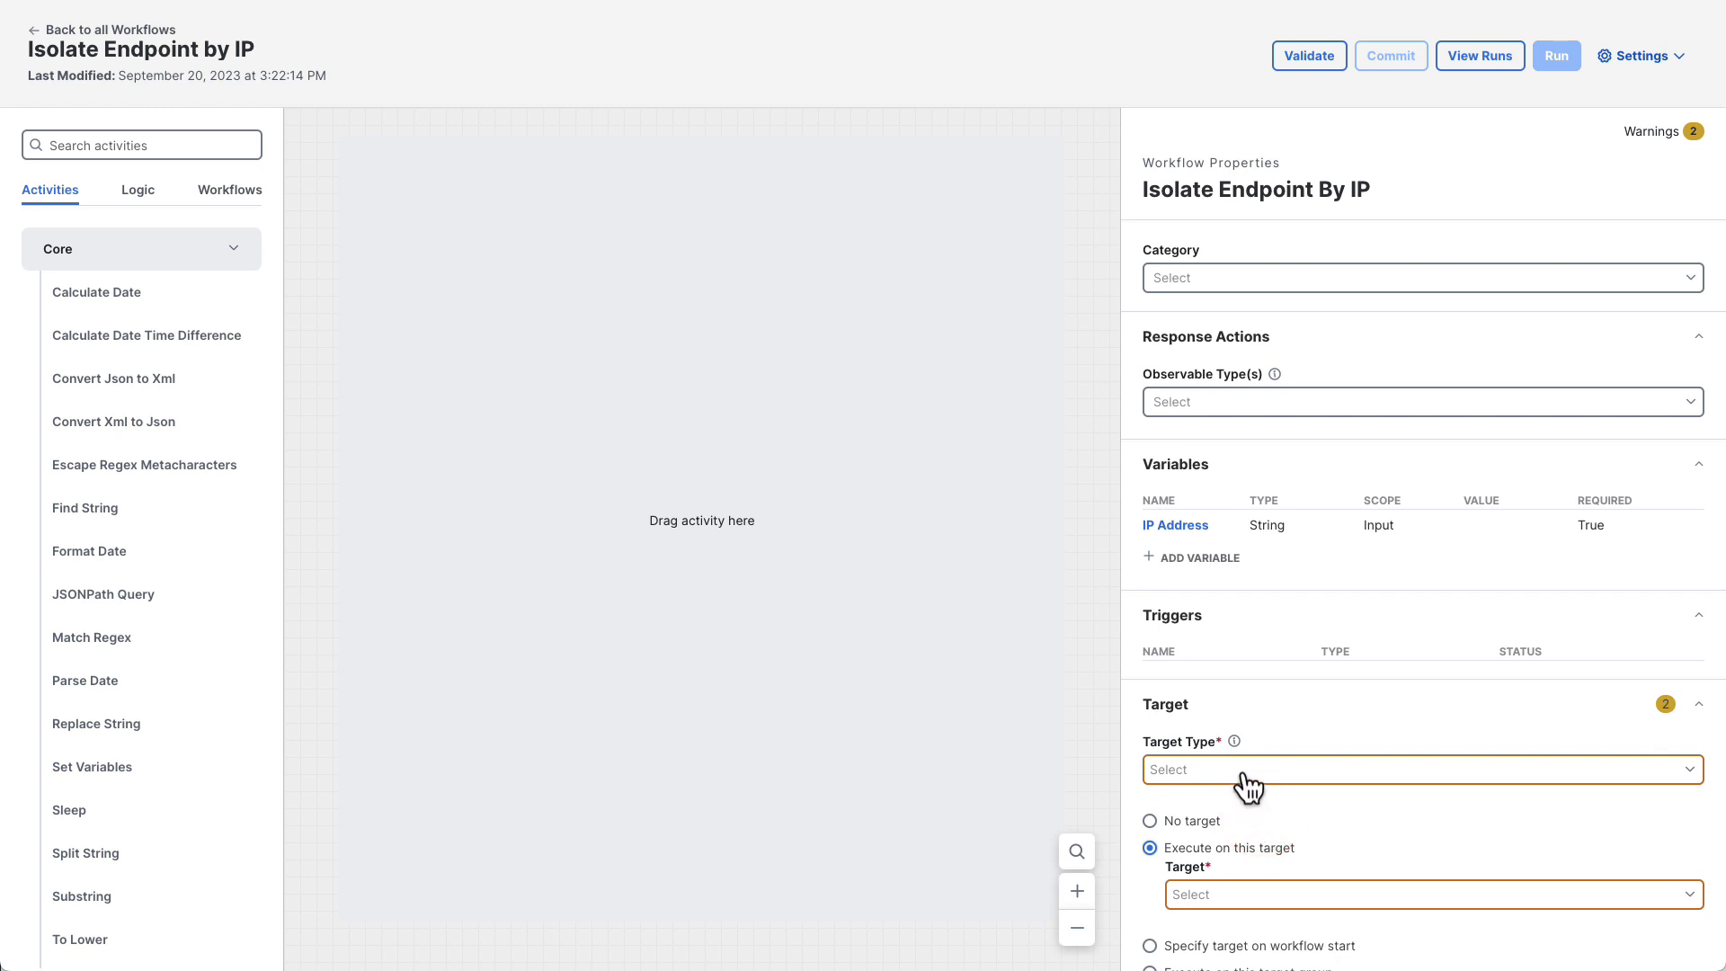
click(1246, 784)
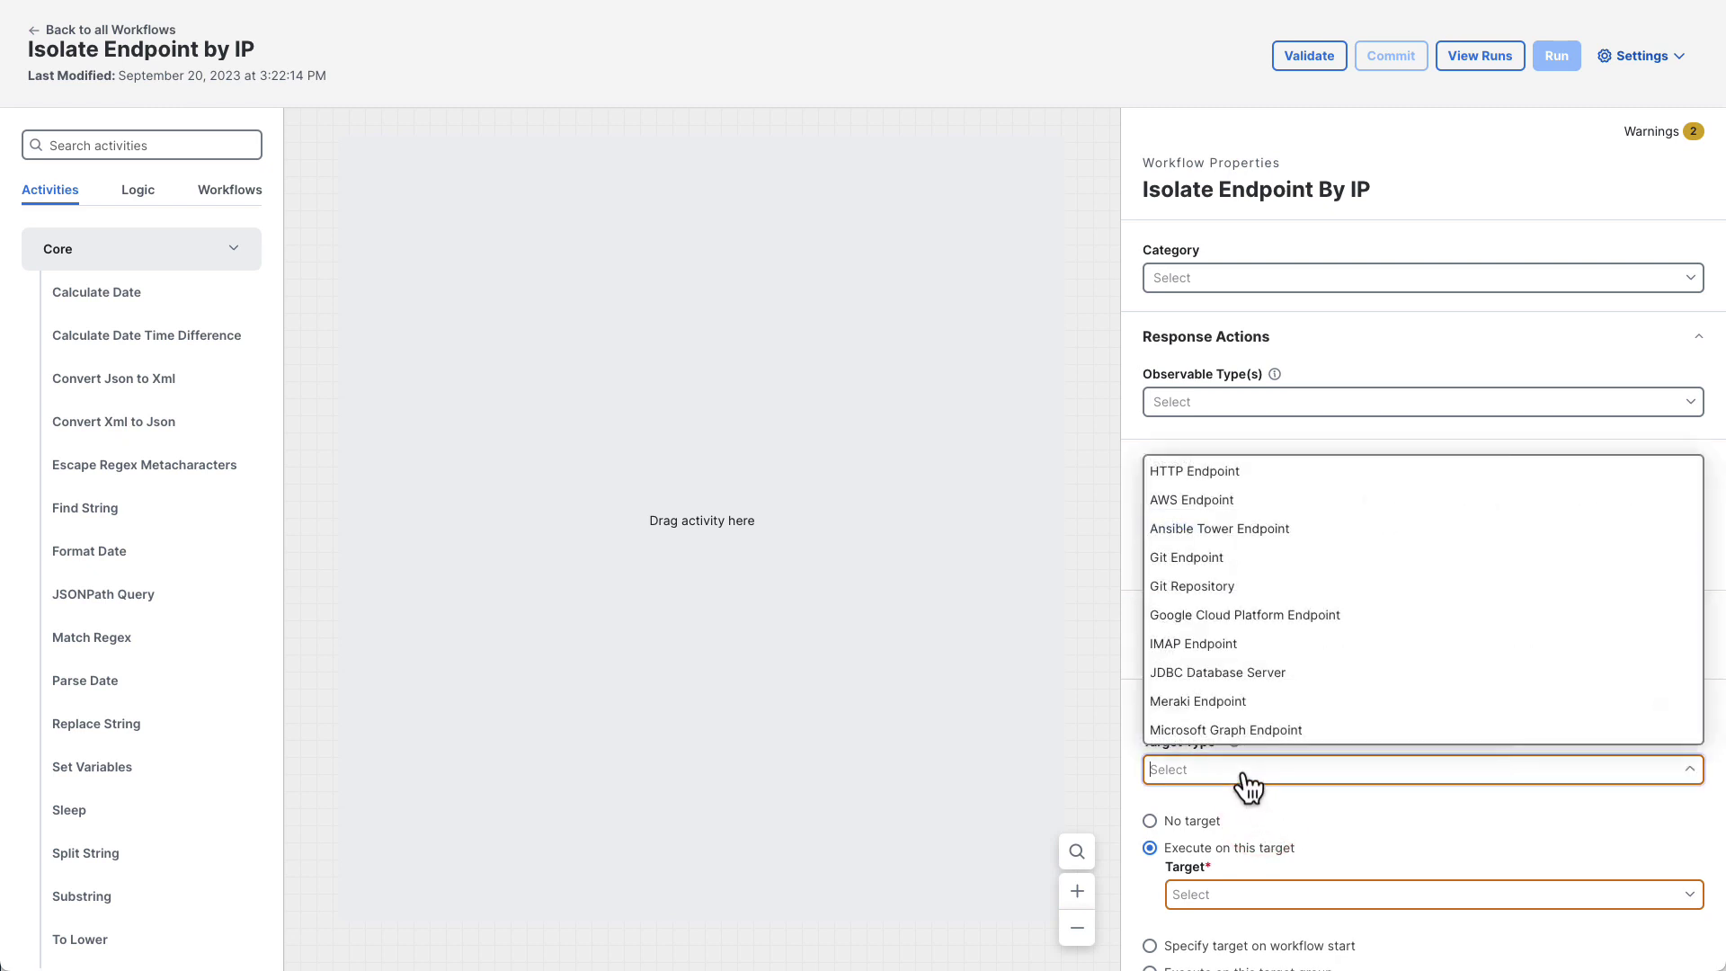
click(1222, 478)
click(1266, 890)
scroll(1294, 855, down, 3)
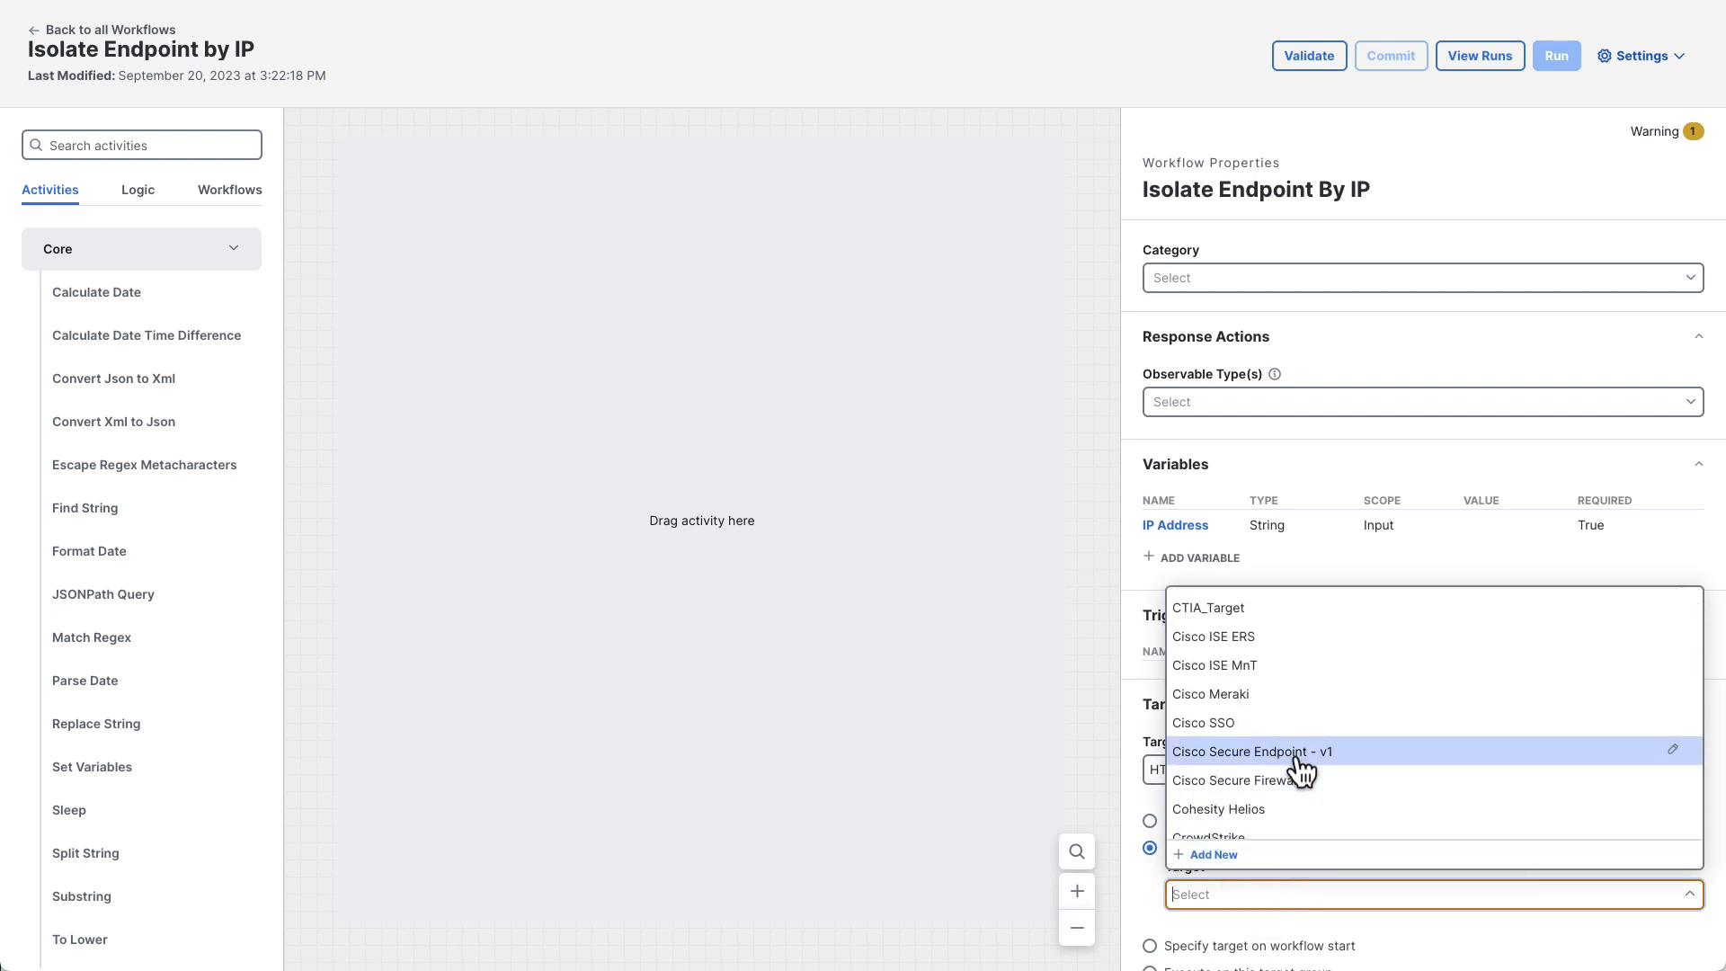
click(1297, 760)
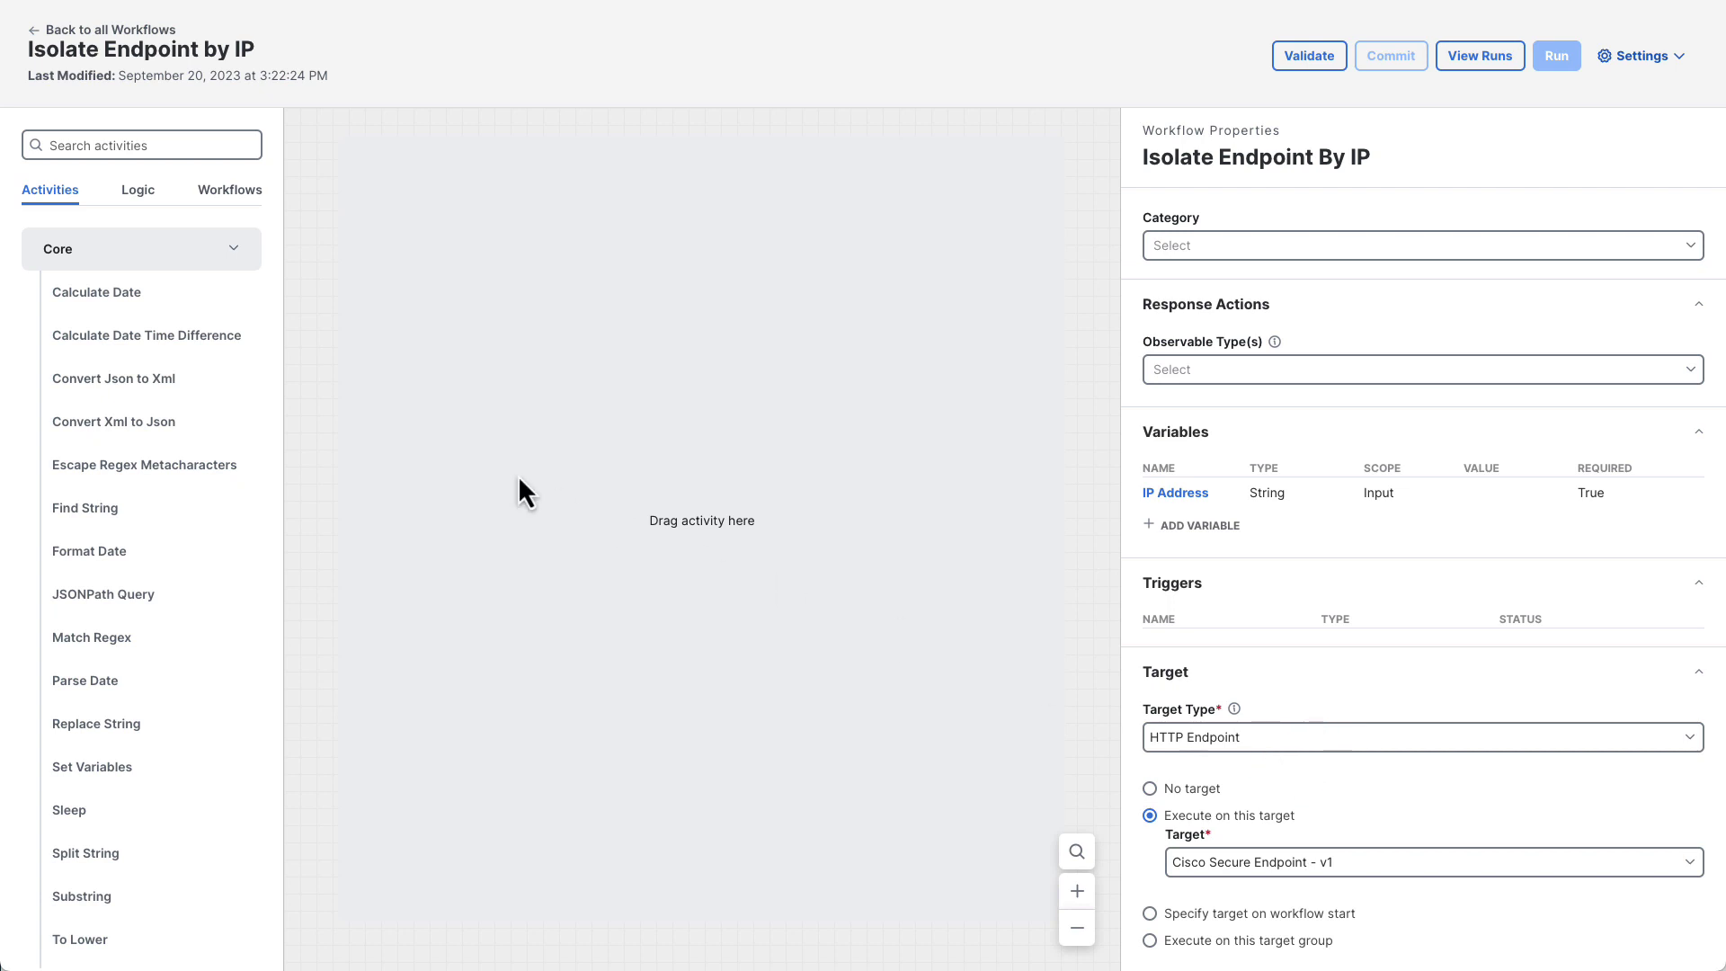
- Add a Web Service HTTP Request activity between START and END
scroll(185, 435, down, 20)
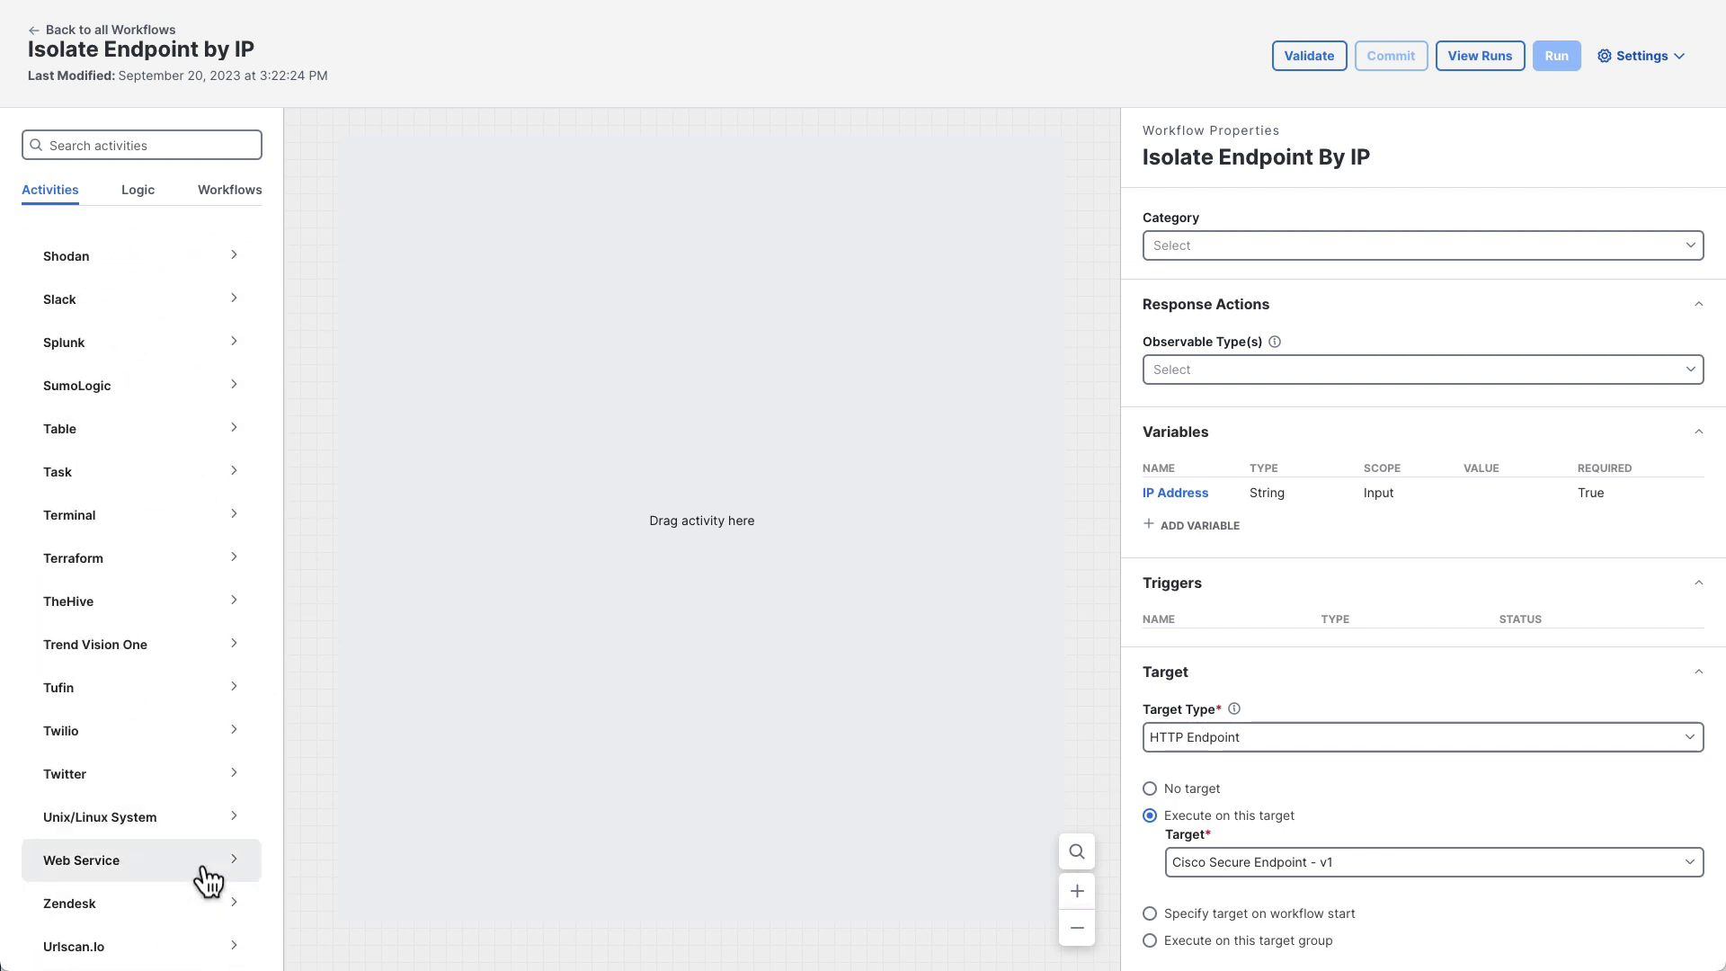
click(205, 871)
drag(112, 915, 660, 643)
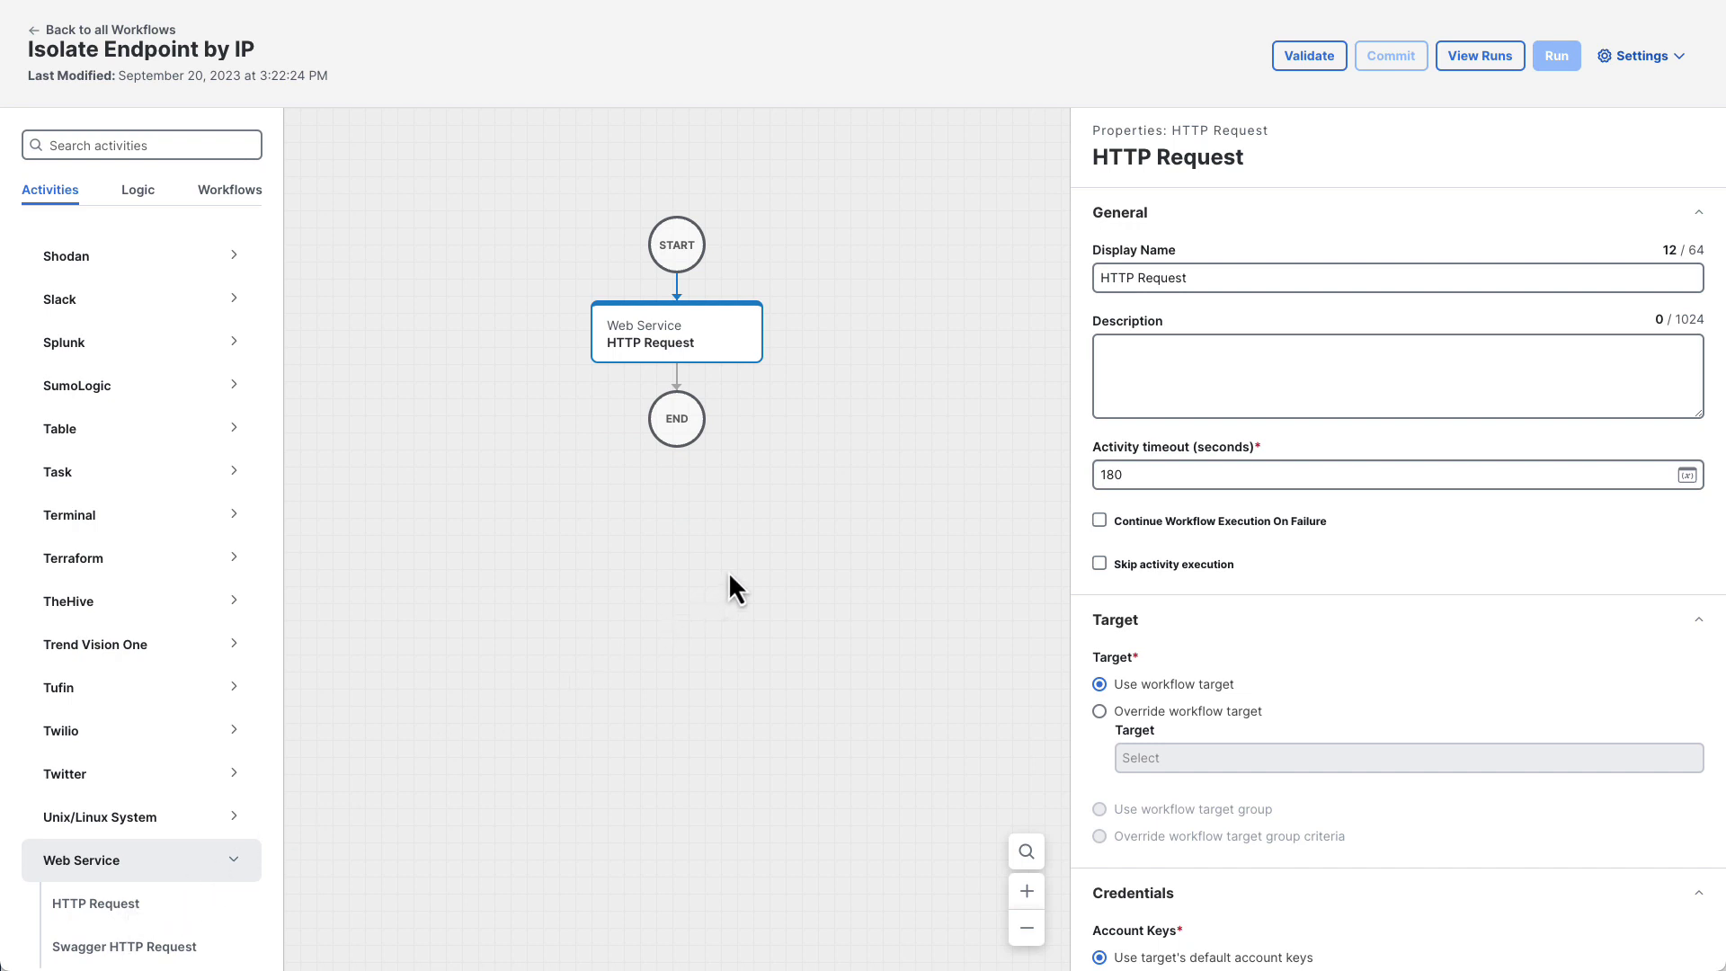
- Enter 'computers?limit=1&internal_ip=' as the request's relative URL
scroll(1315, 574, down, 4)
scroll(1316, 575, down, 3)
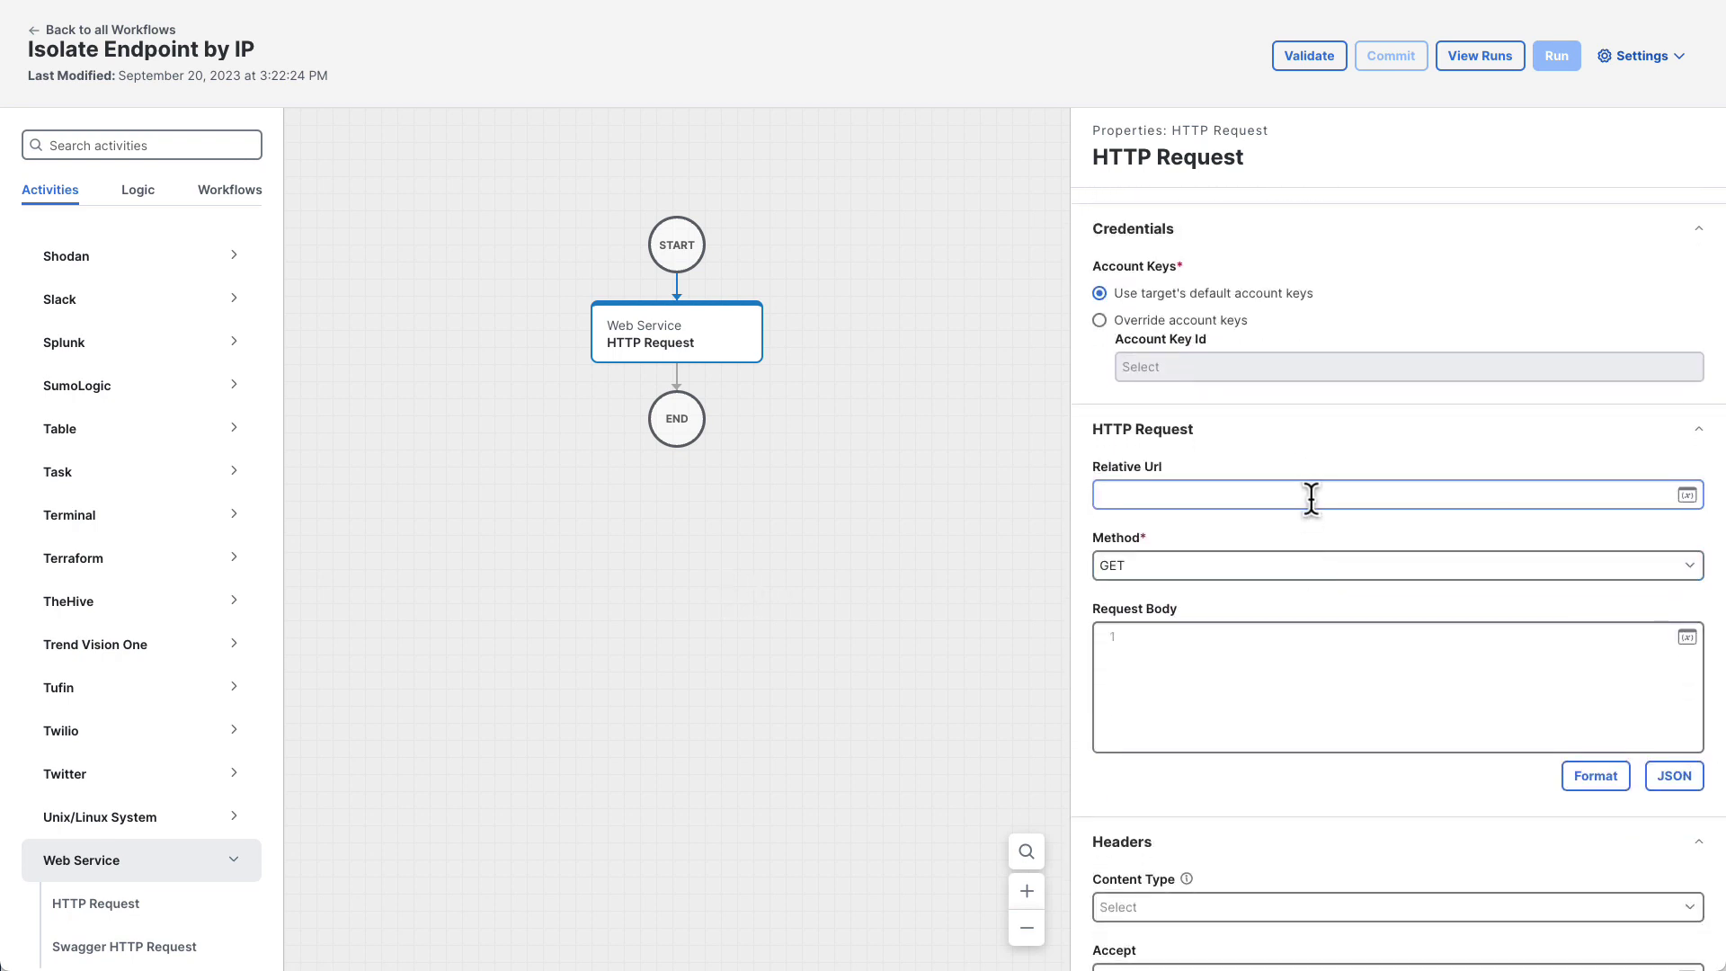
click(1312, 496)
text(comput)
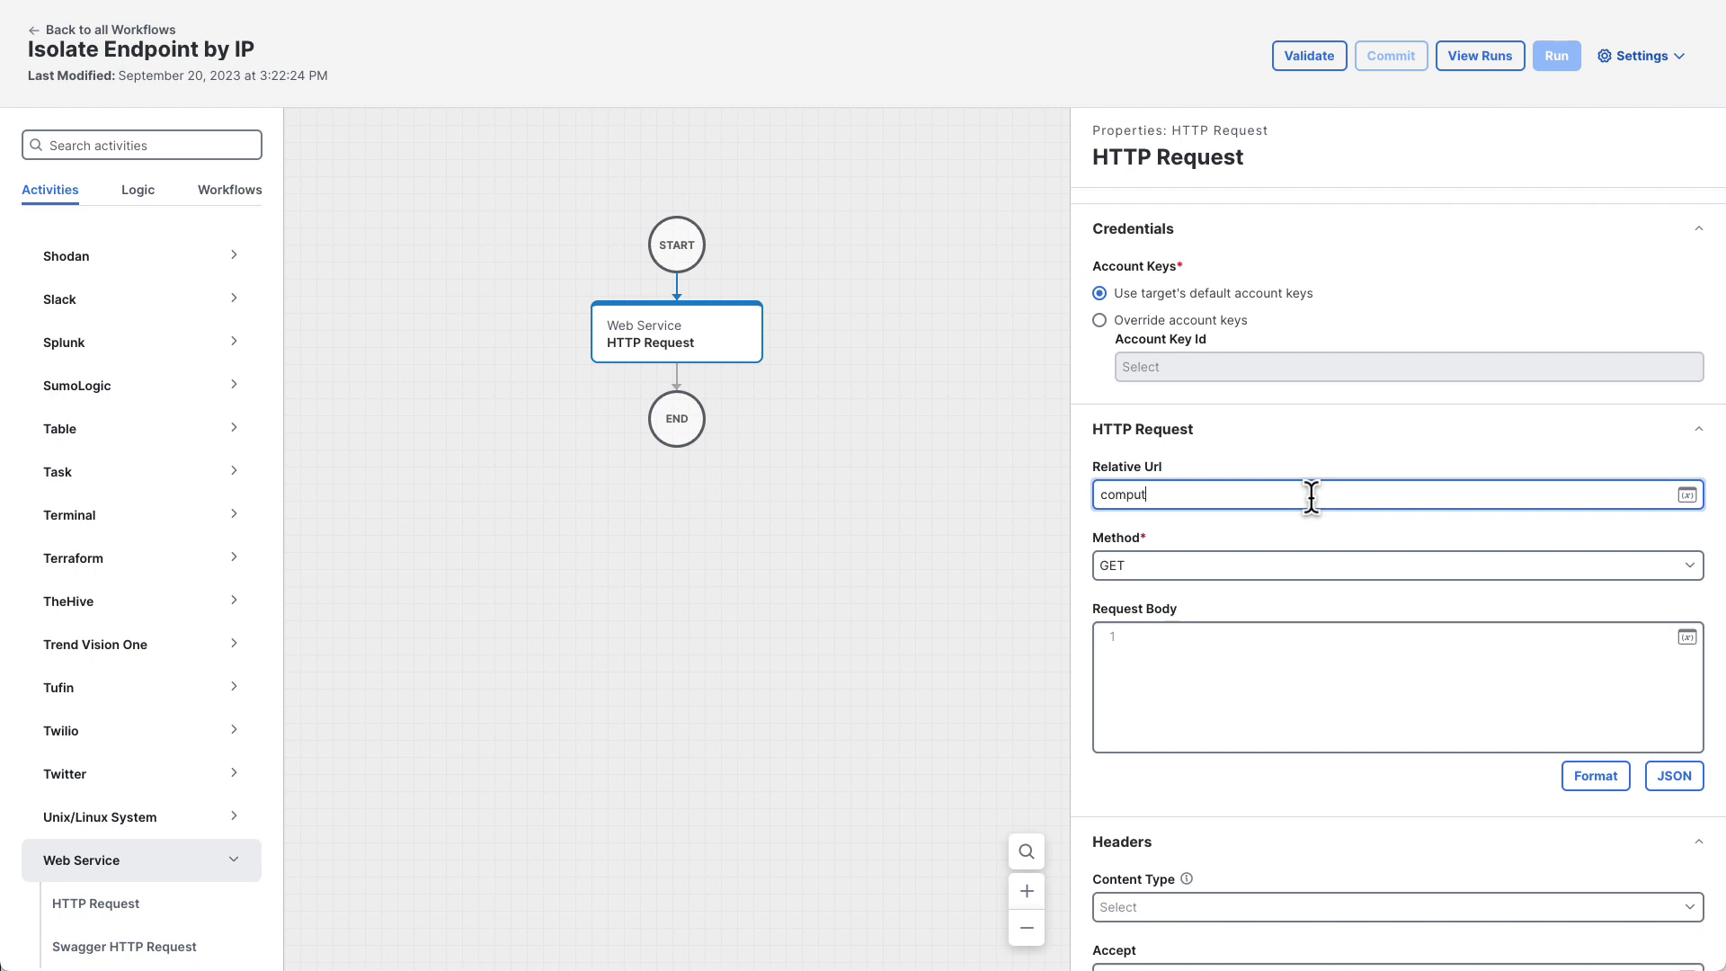
text(ers?limit=1&internal_ip=)
- Append the Workflow > Input > IP Address variable to the end of the relative URL
click(1686, 494)
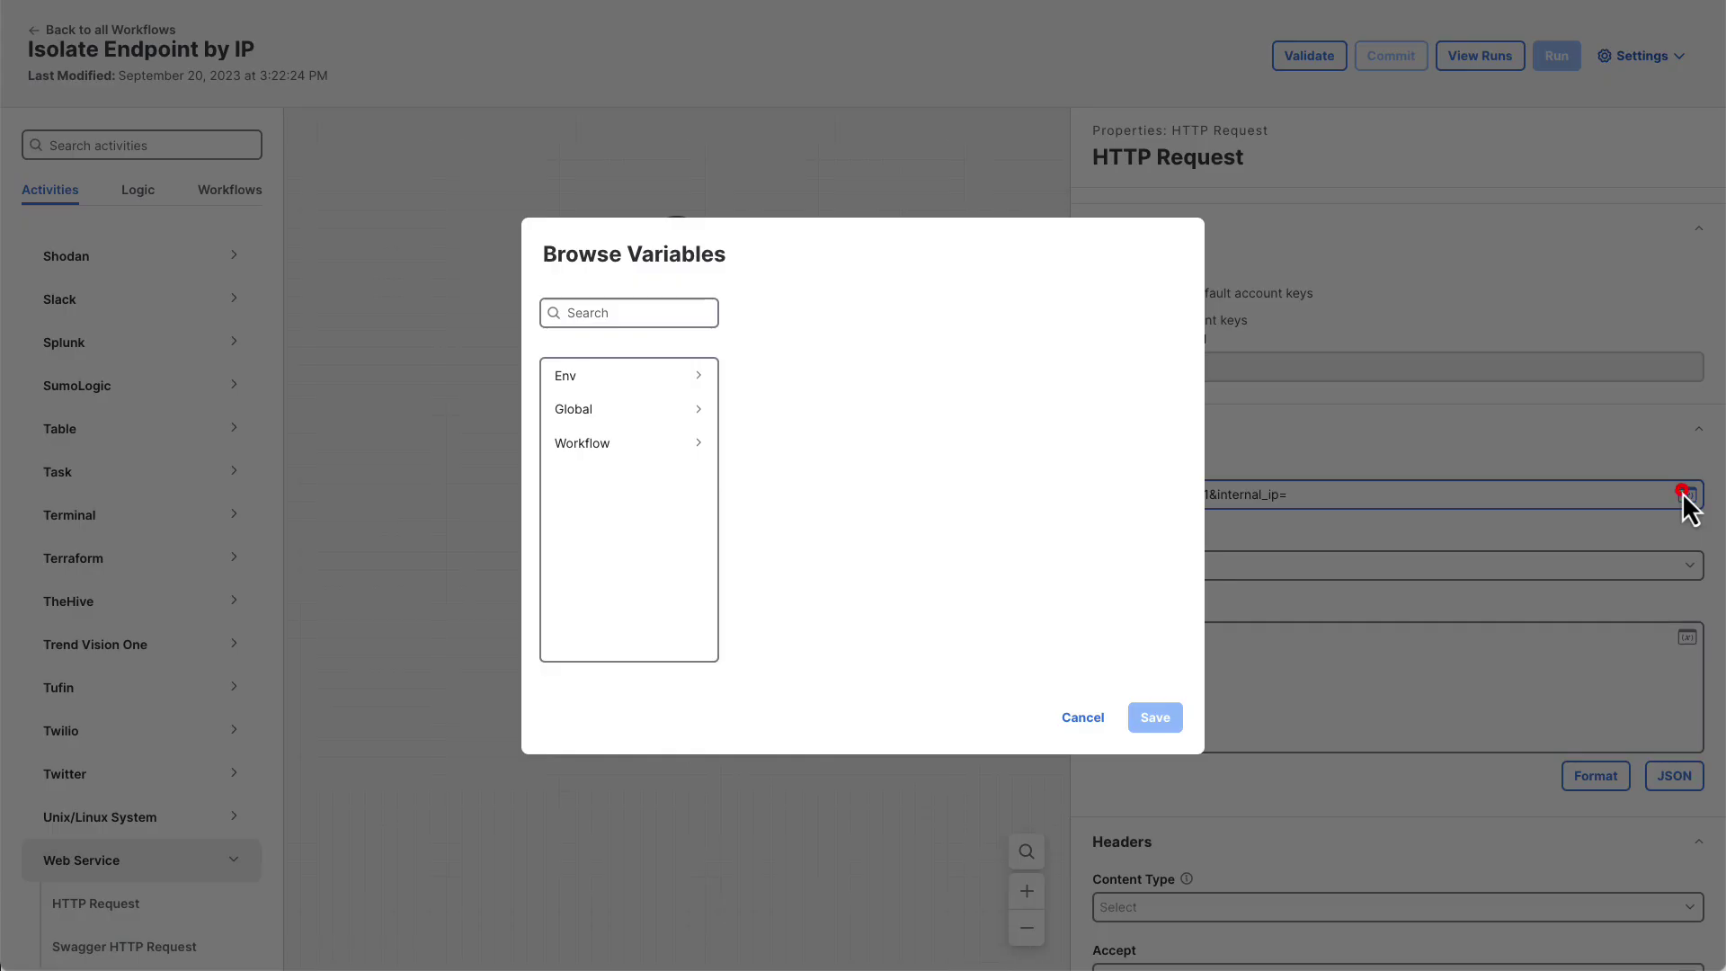
click(663, 449)
click(840, 394)
click(1020, 398)
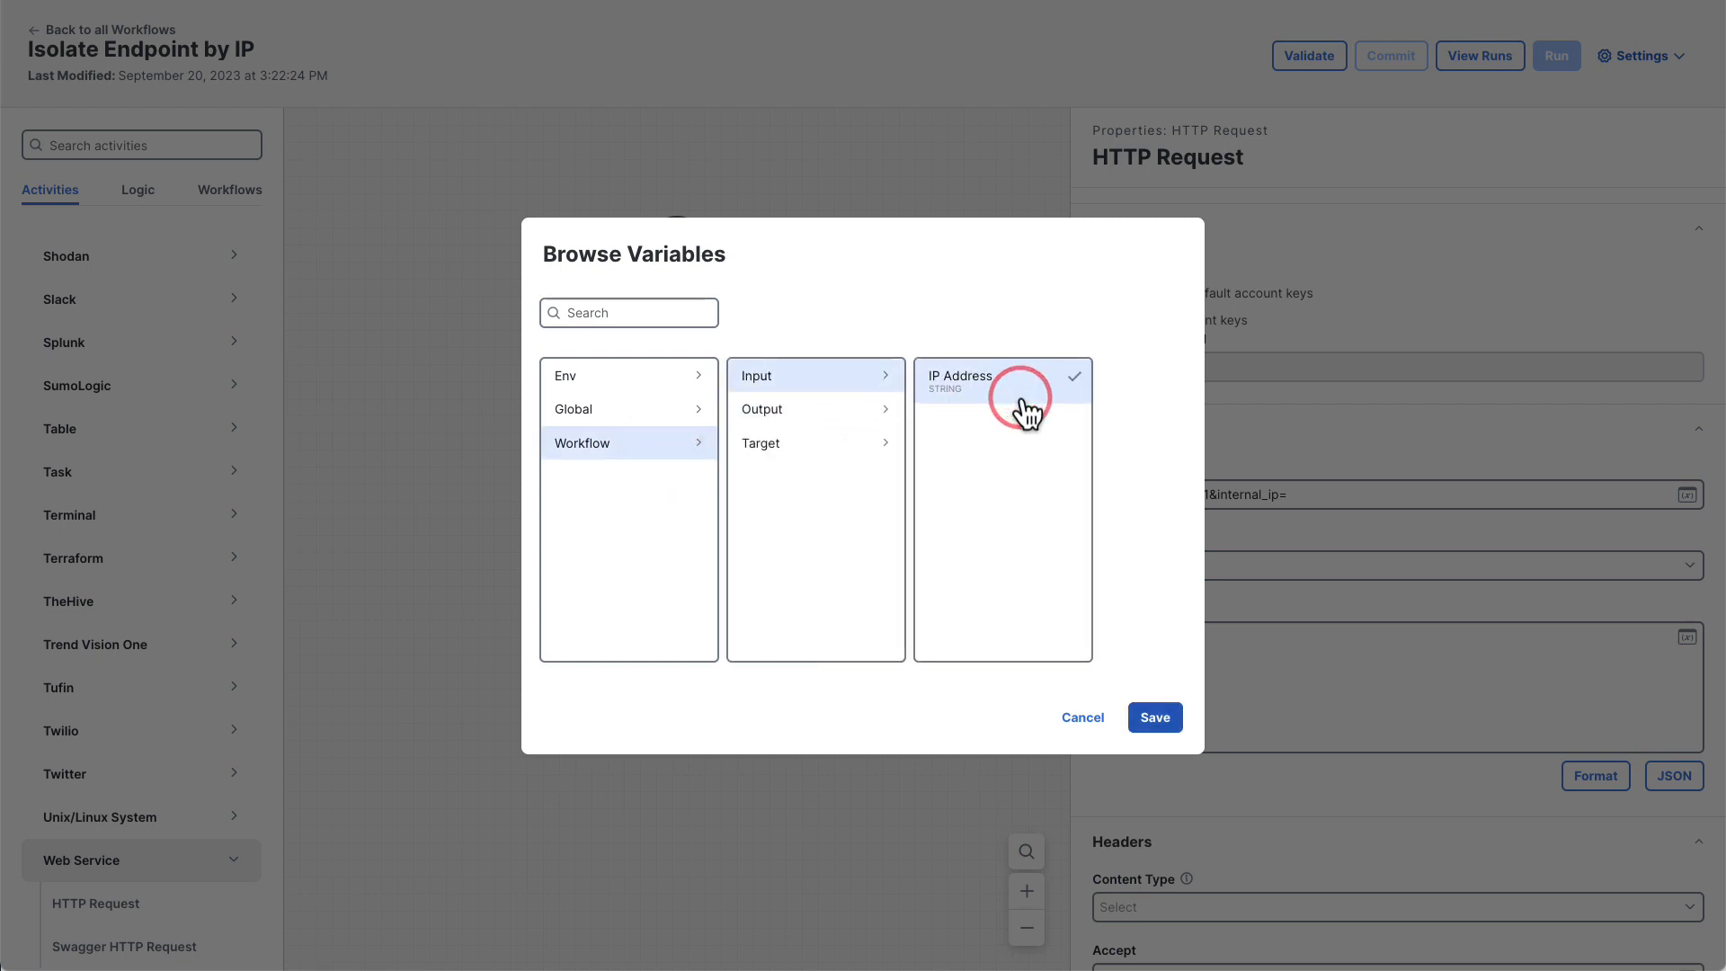
click(1153, 717)
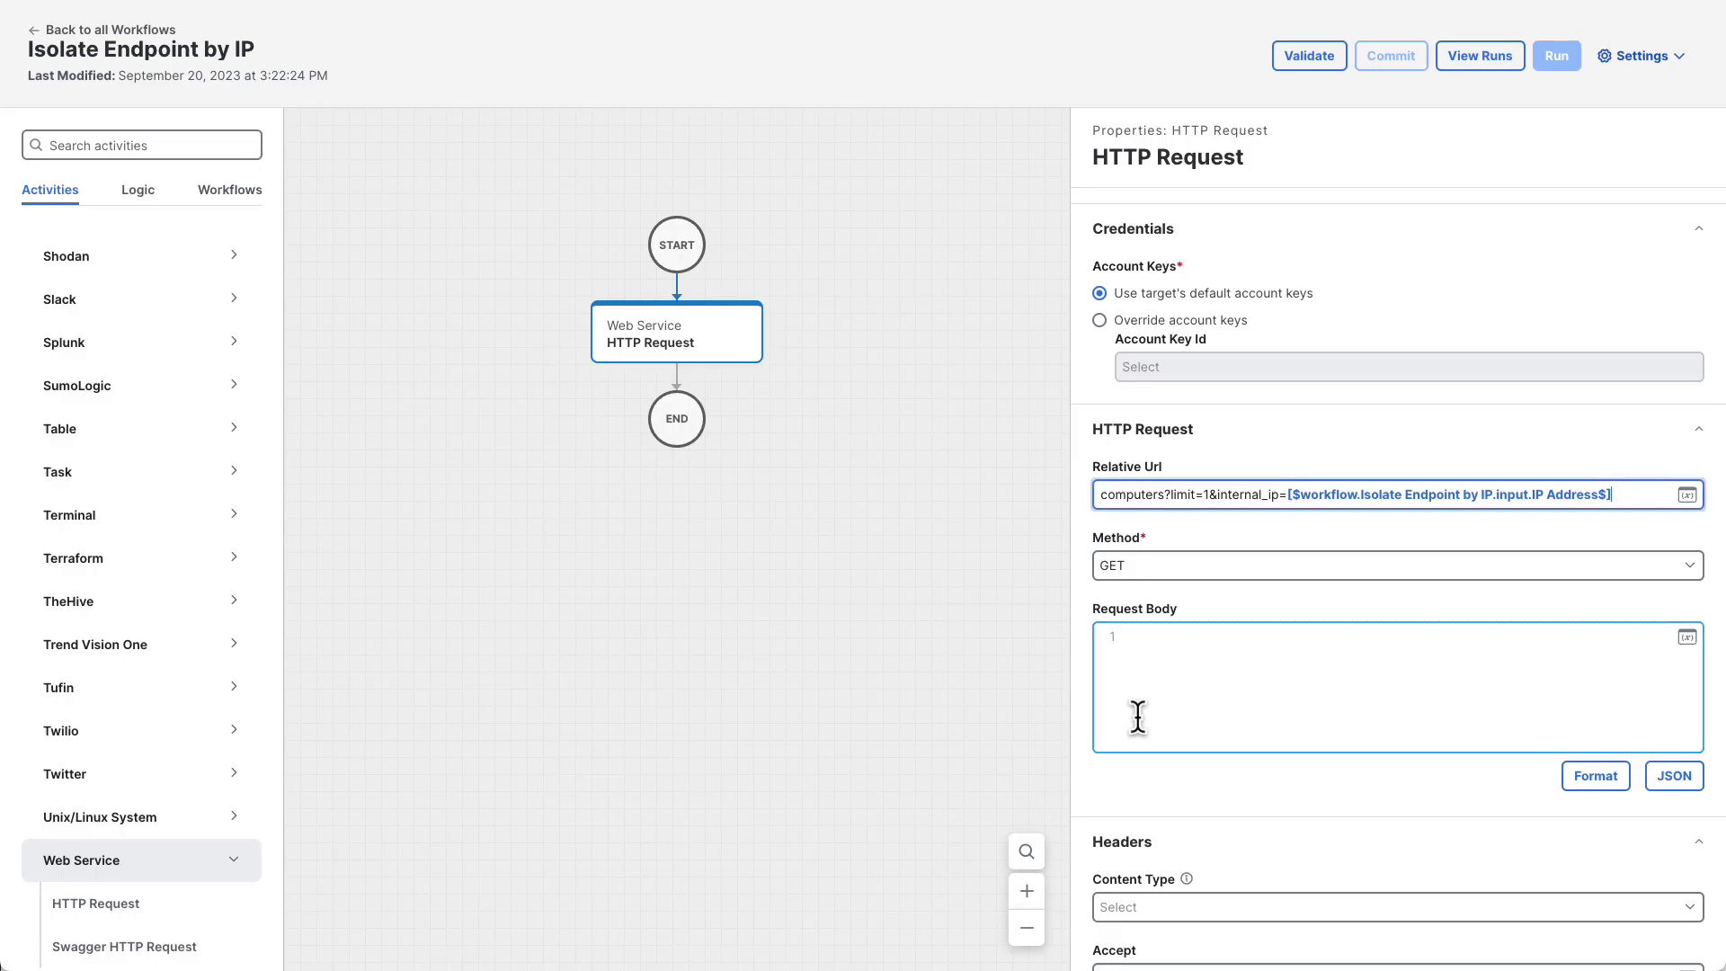
click(1083, 584)
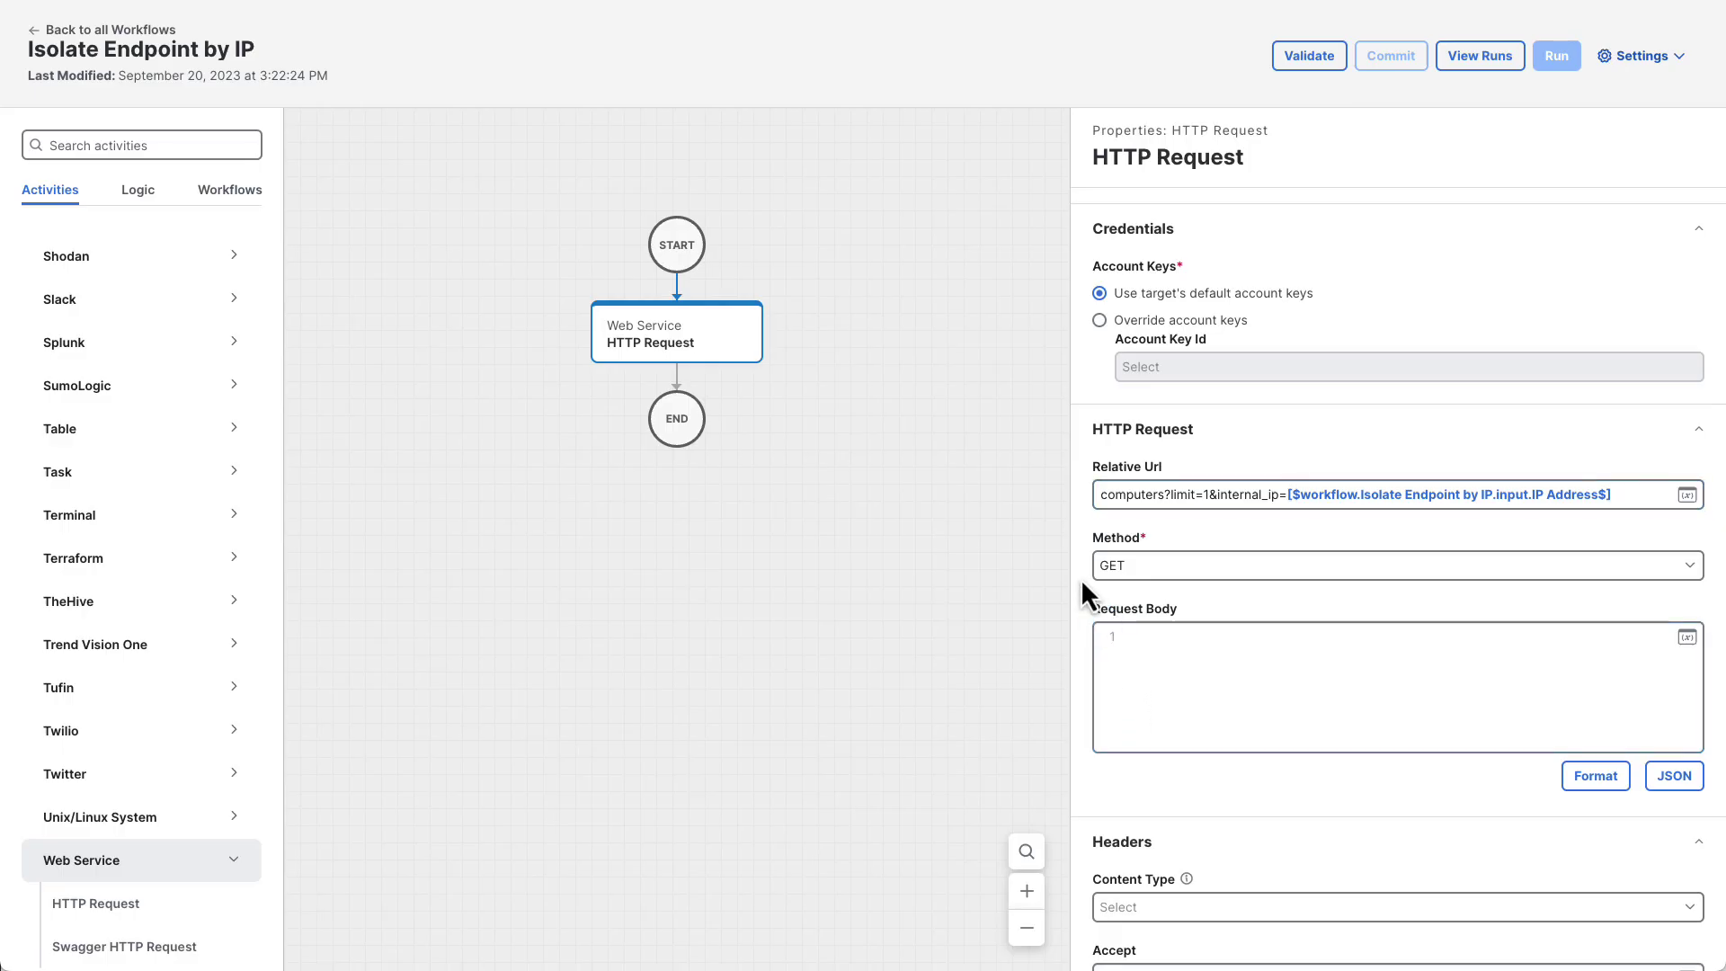
- Set the Accept header to application/json and enable Continue on HTTP Error Status Code
scroll(1081, 579, down, 5)
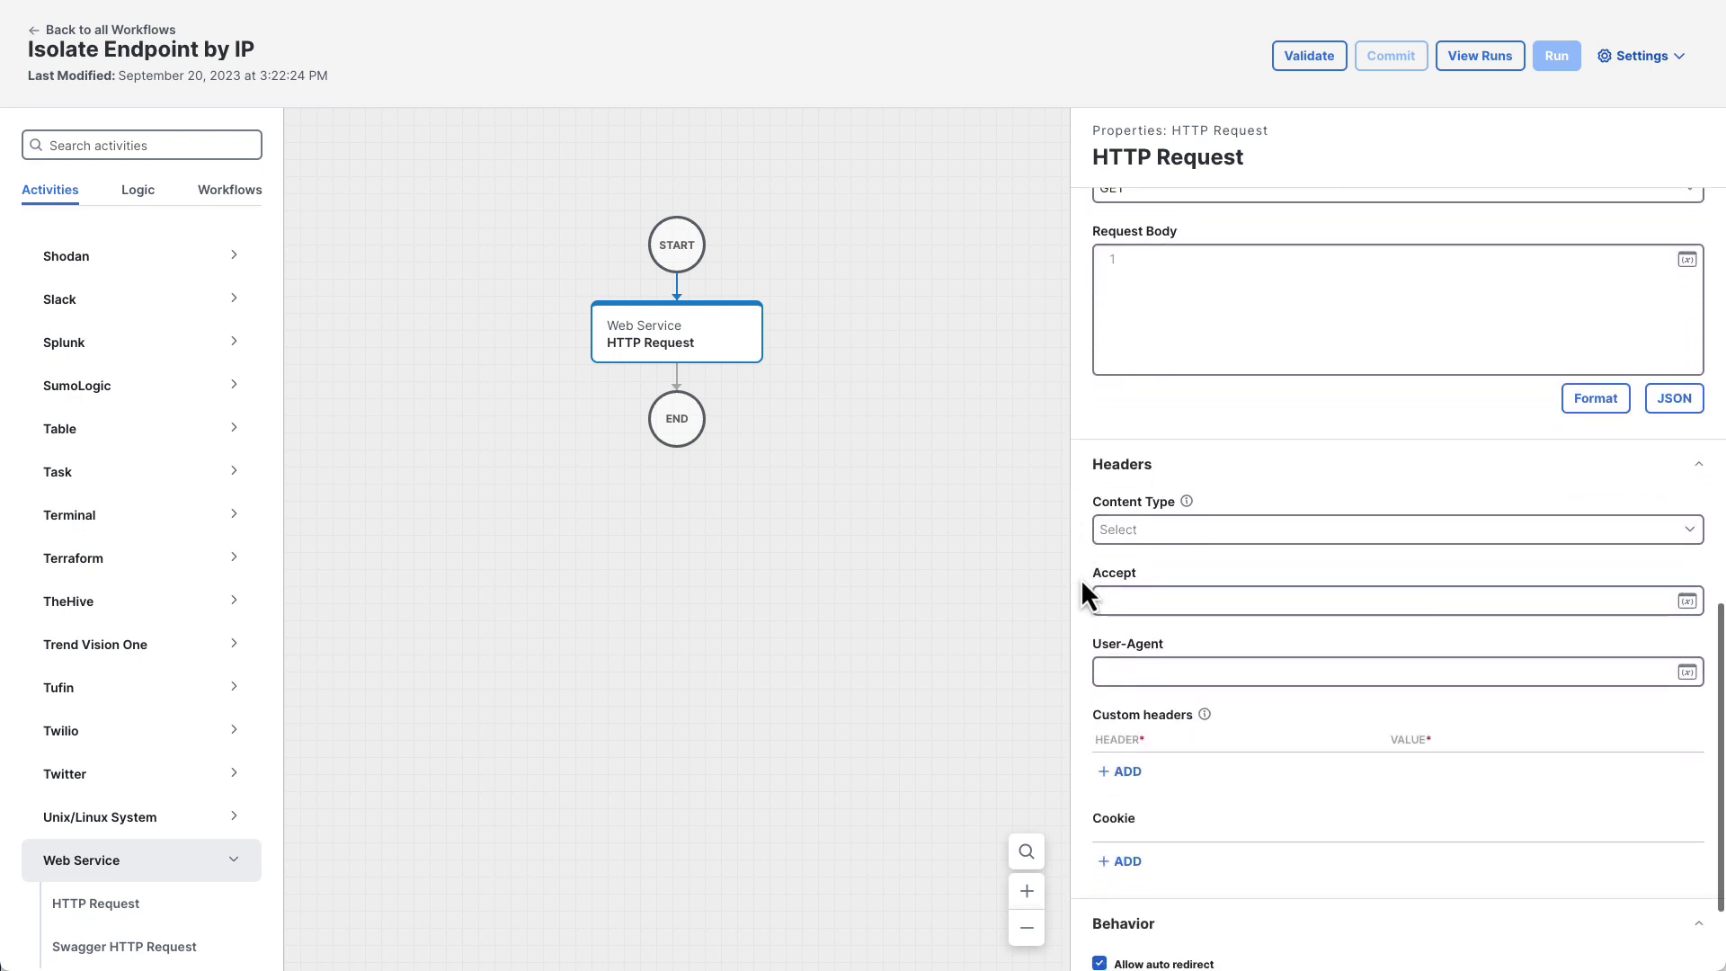
click(1154, 600)
text(application)
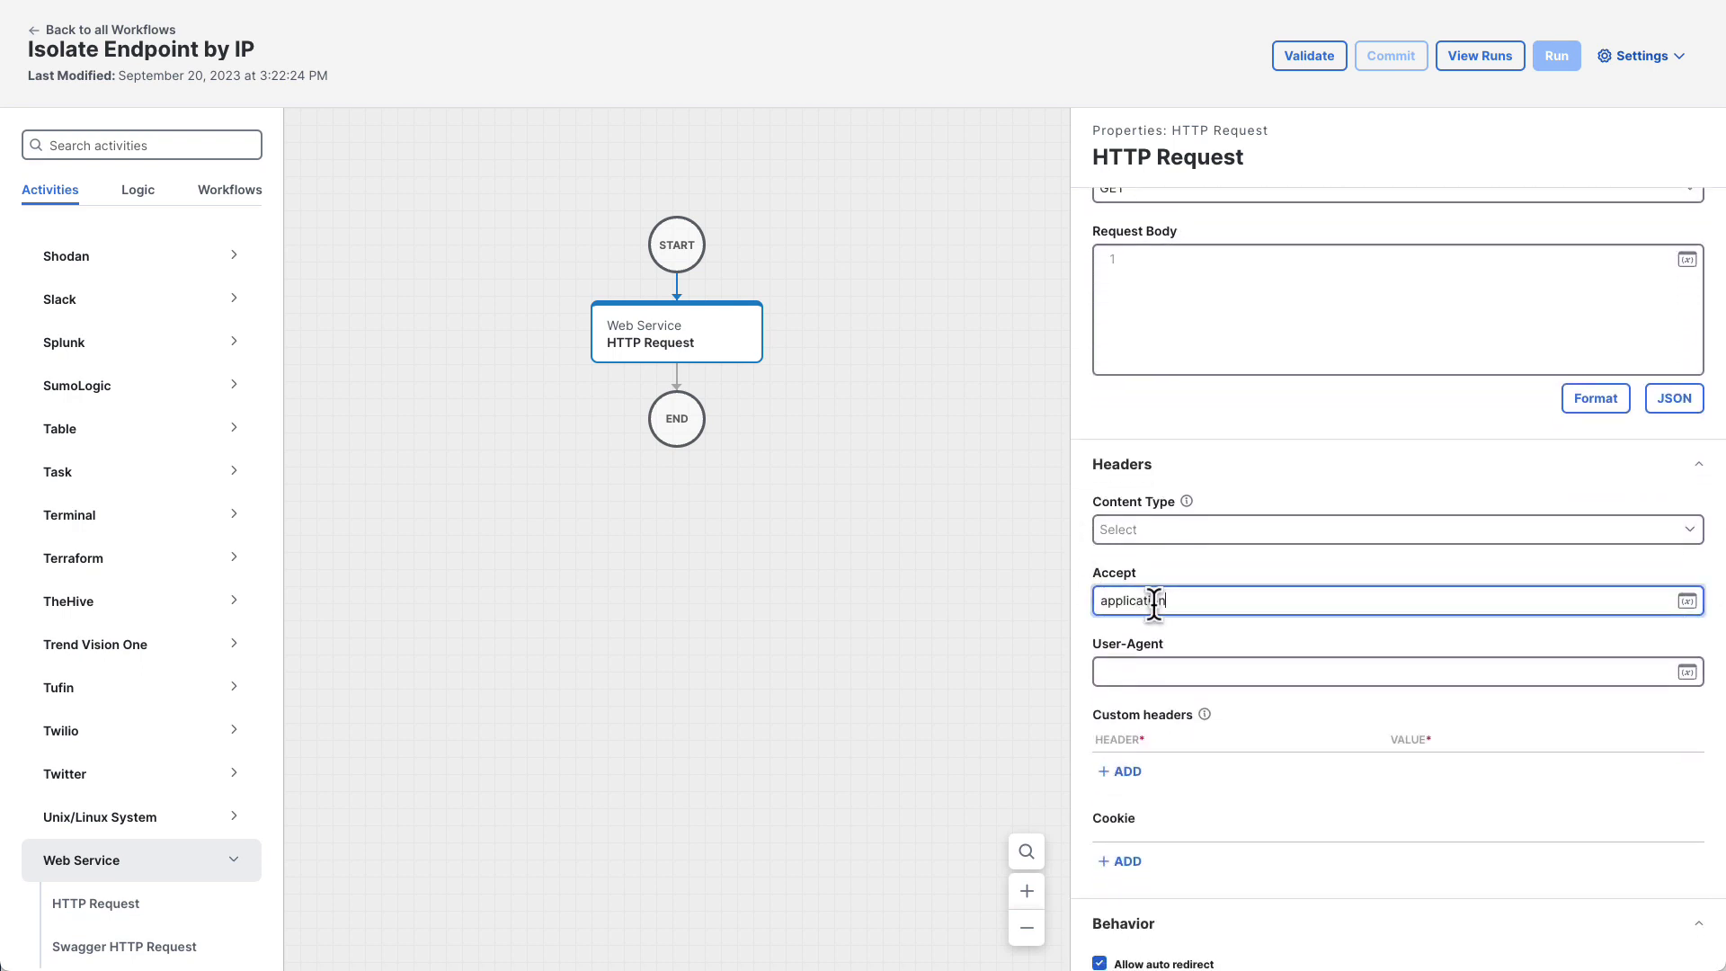
text(/json)
key(Tab)
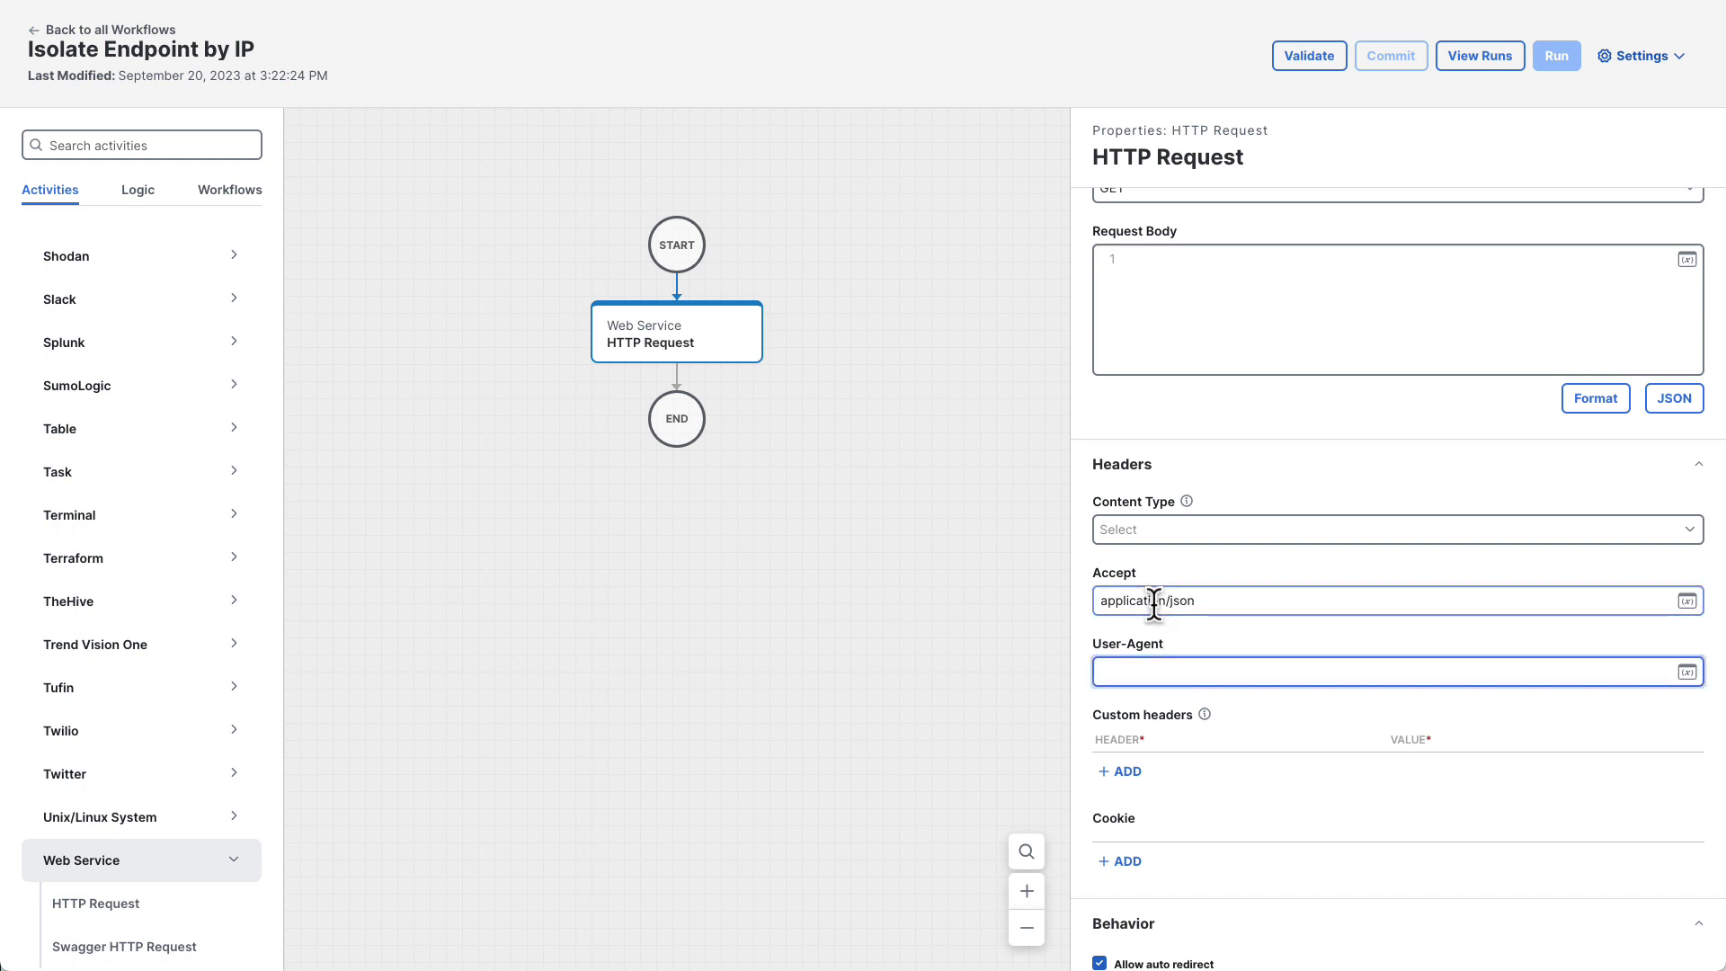
scroll(1154, 601, down, 2)
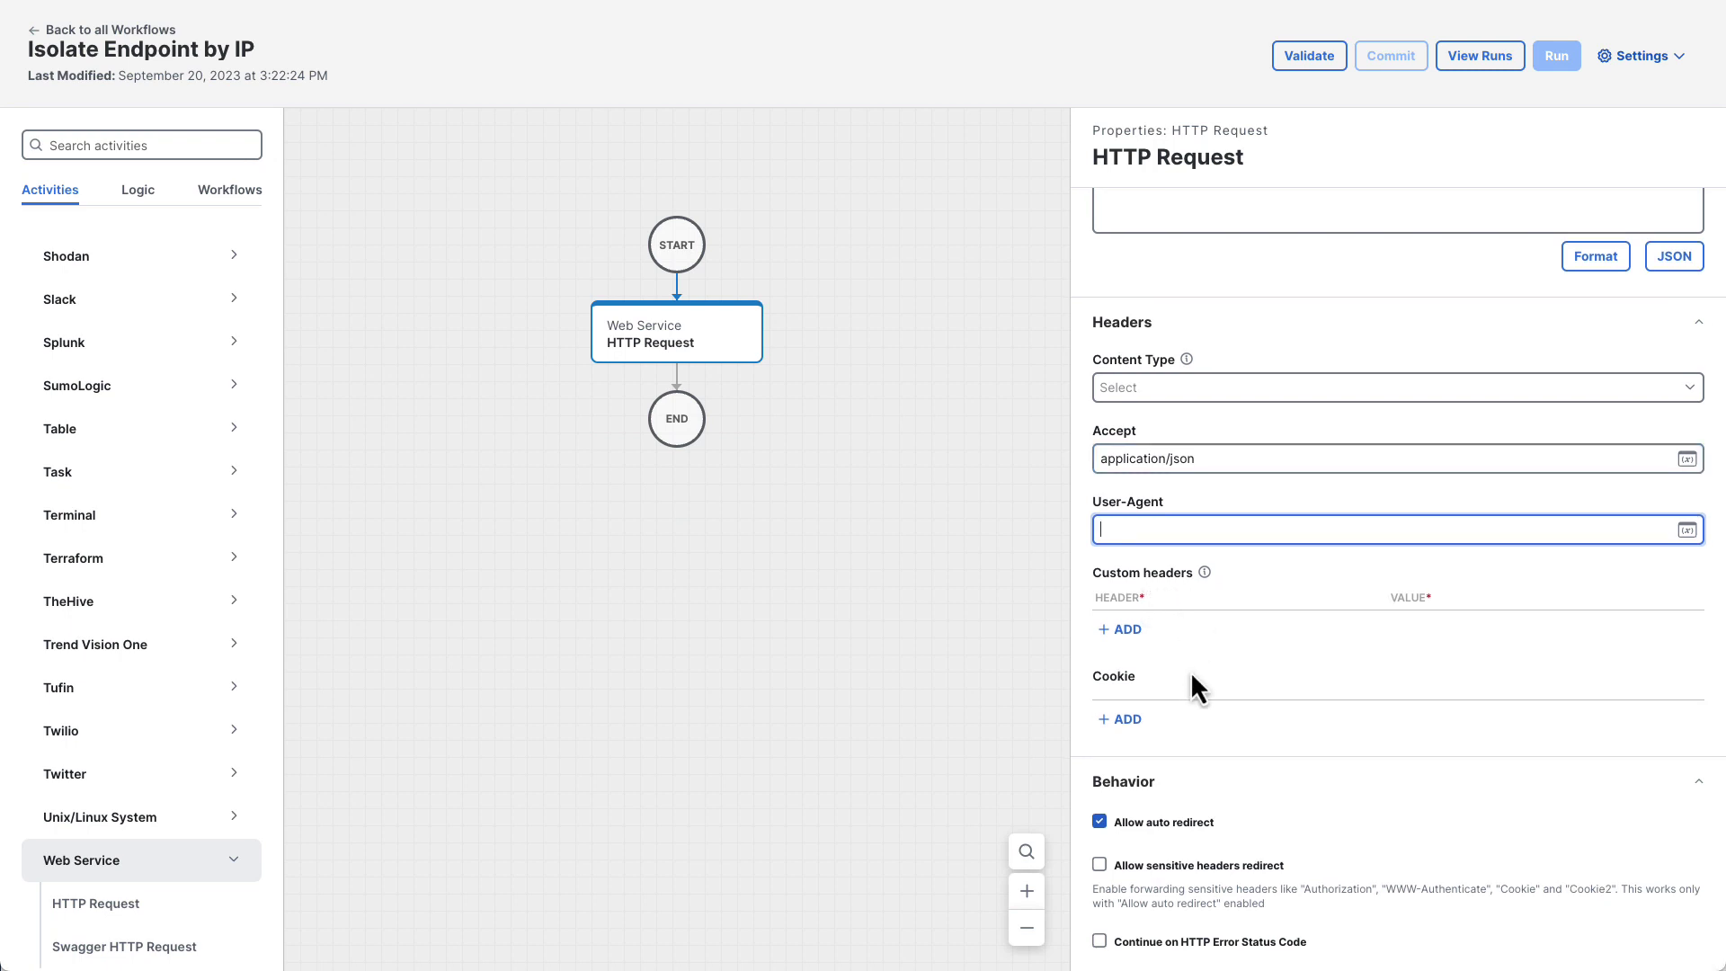
click(1151, 942)
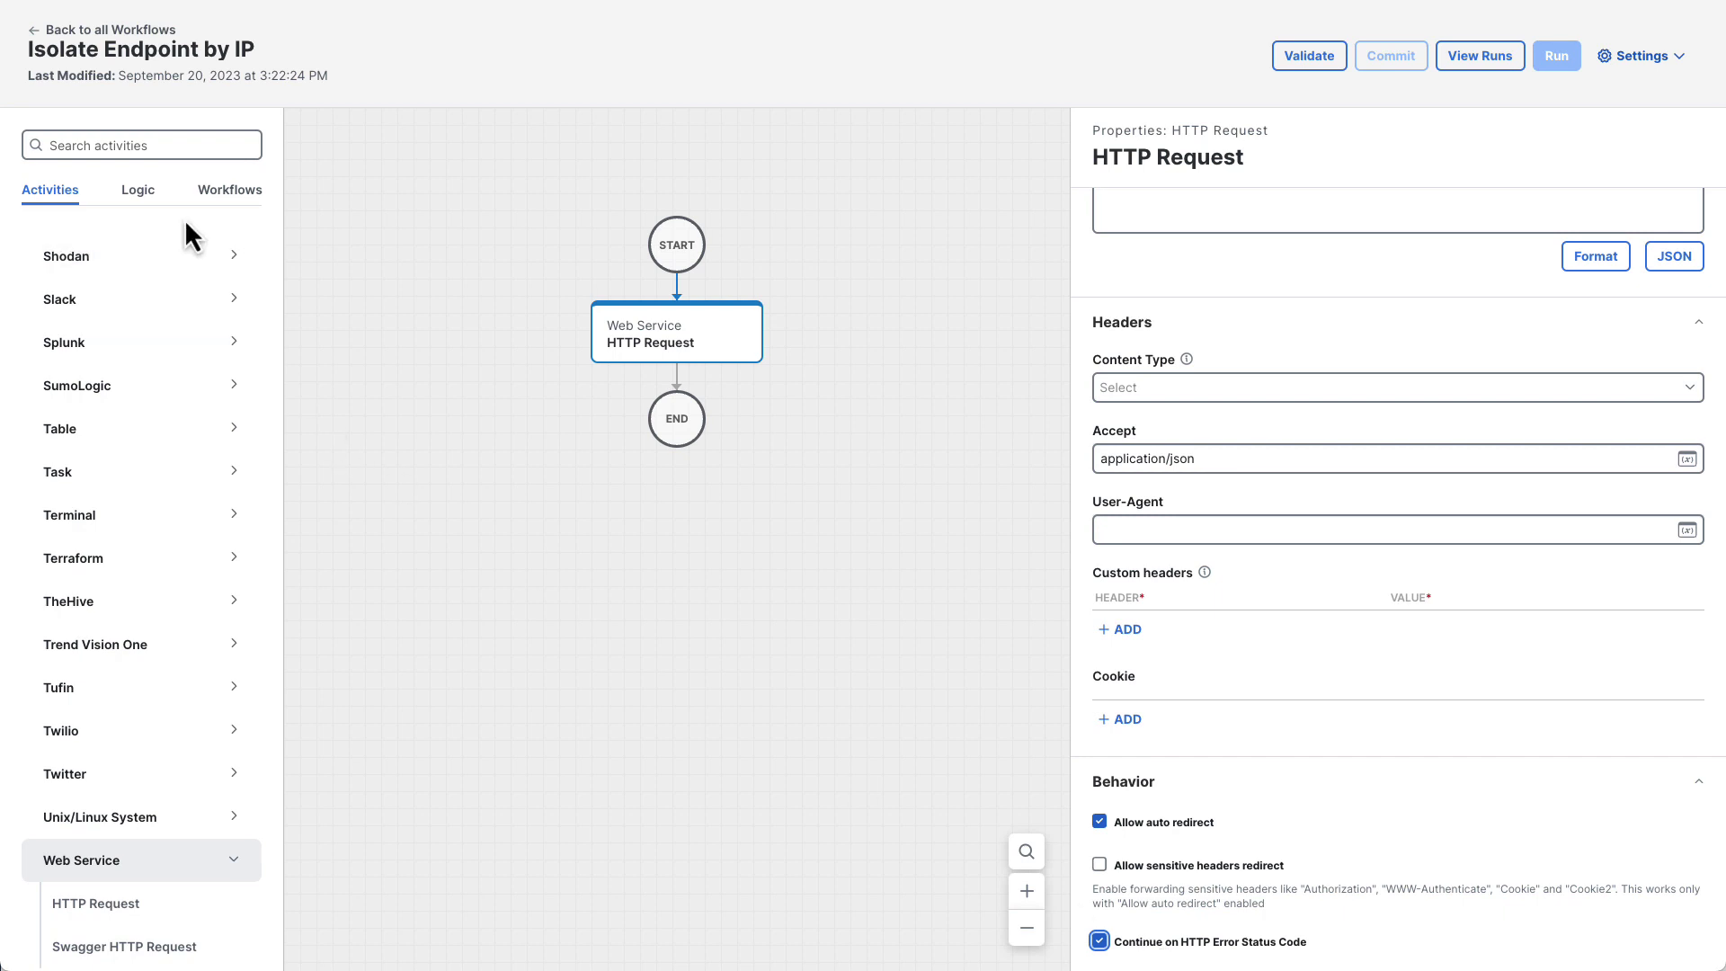
- Insert a Condition Block after the HTTP Request and rename it 'Was the request successful?'
click(149, 196)
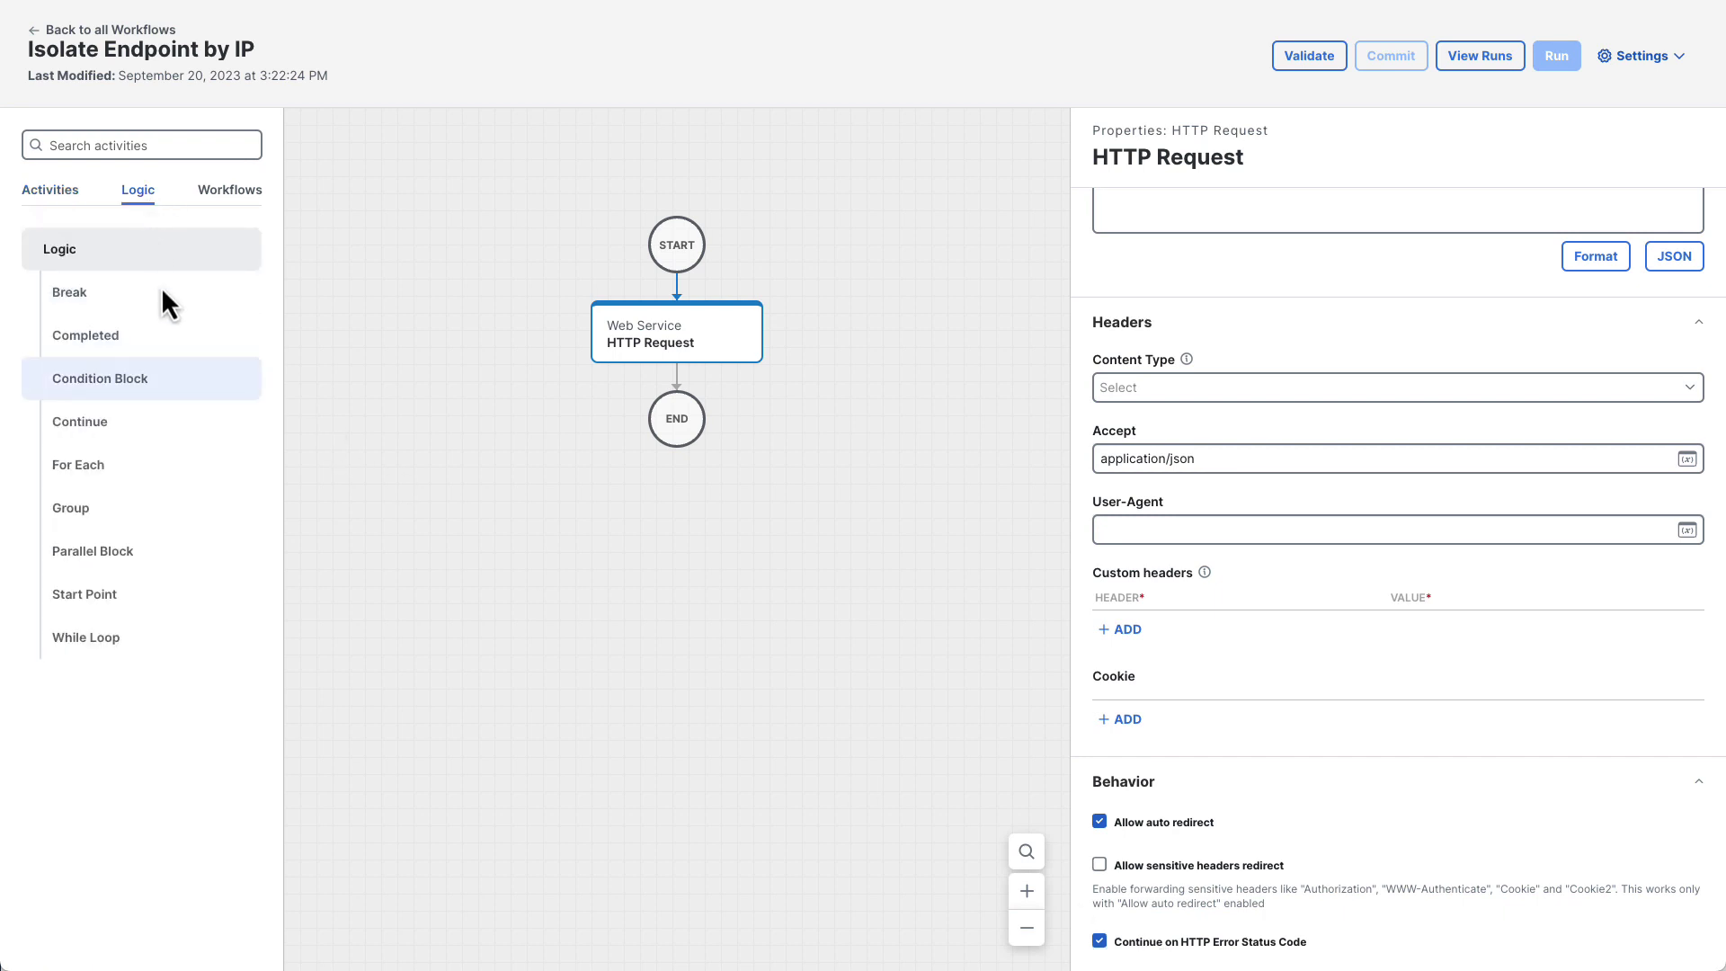
drag(175, 386, 693, 380)
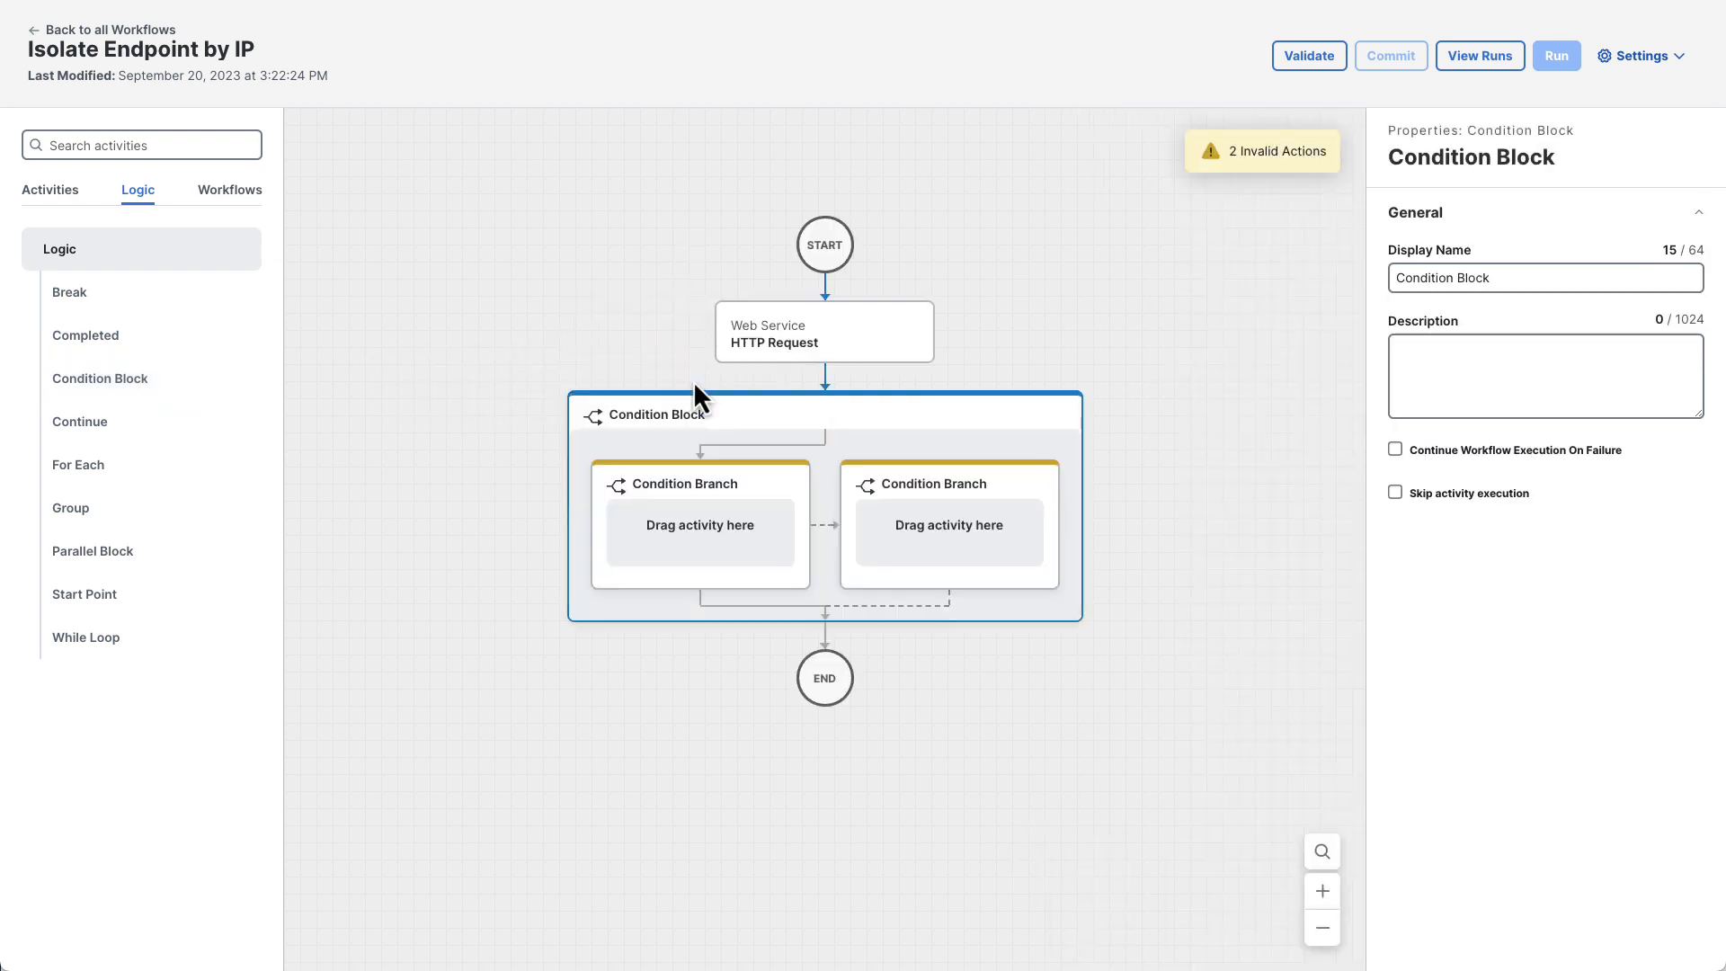
triple_click(1496, 278)
text(Was the requ)
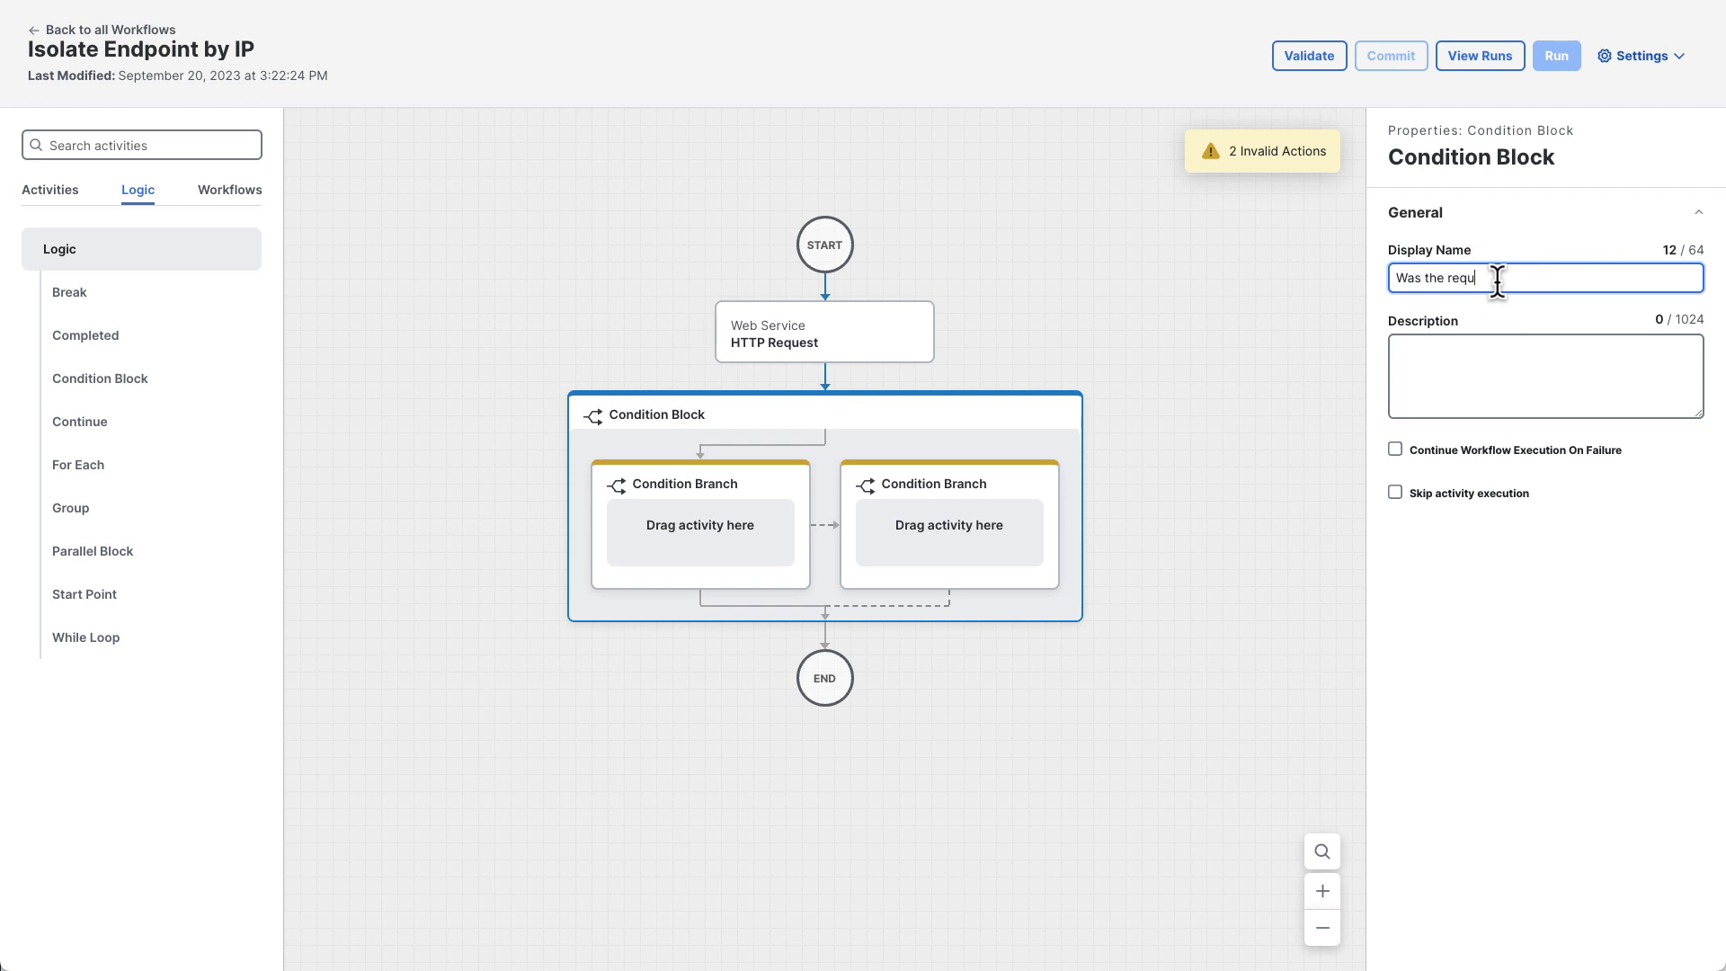
text(est successful?)
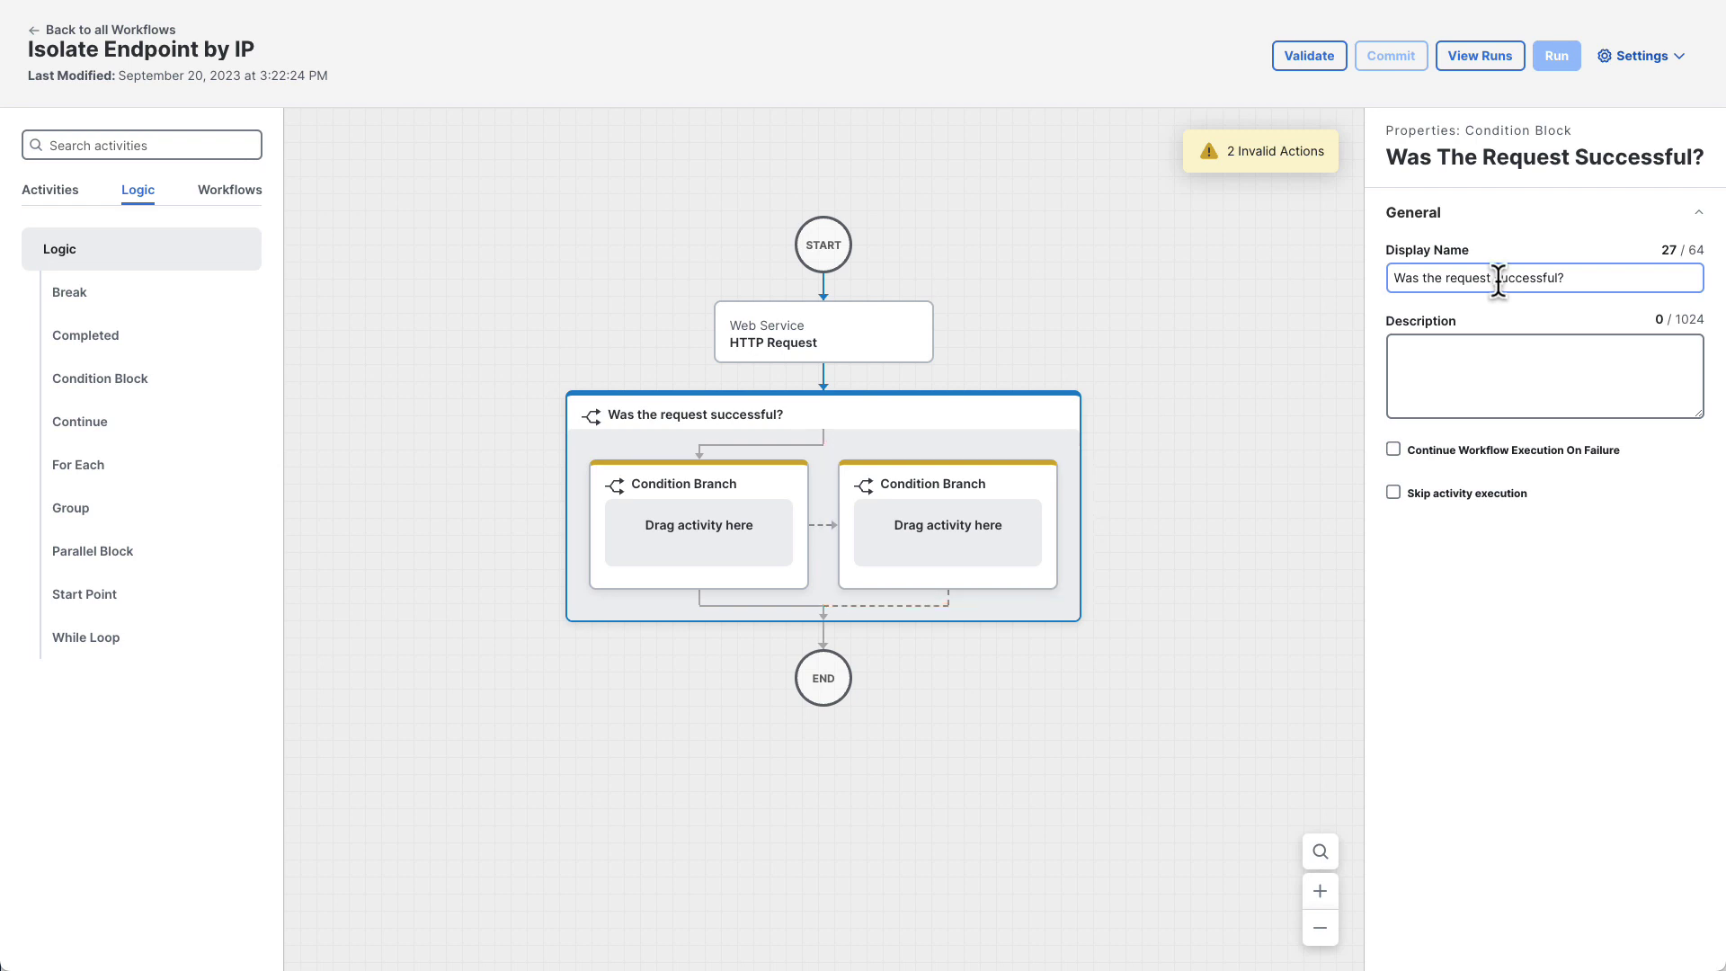
- Rename the right-hand Condition Branch to 'No'
click(1002, 495)
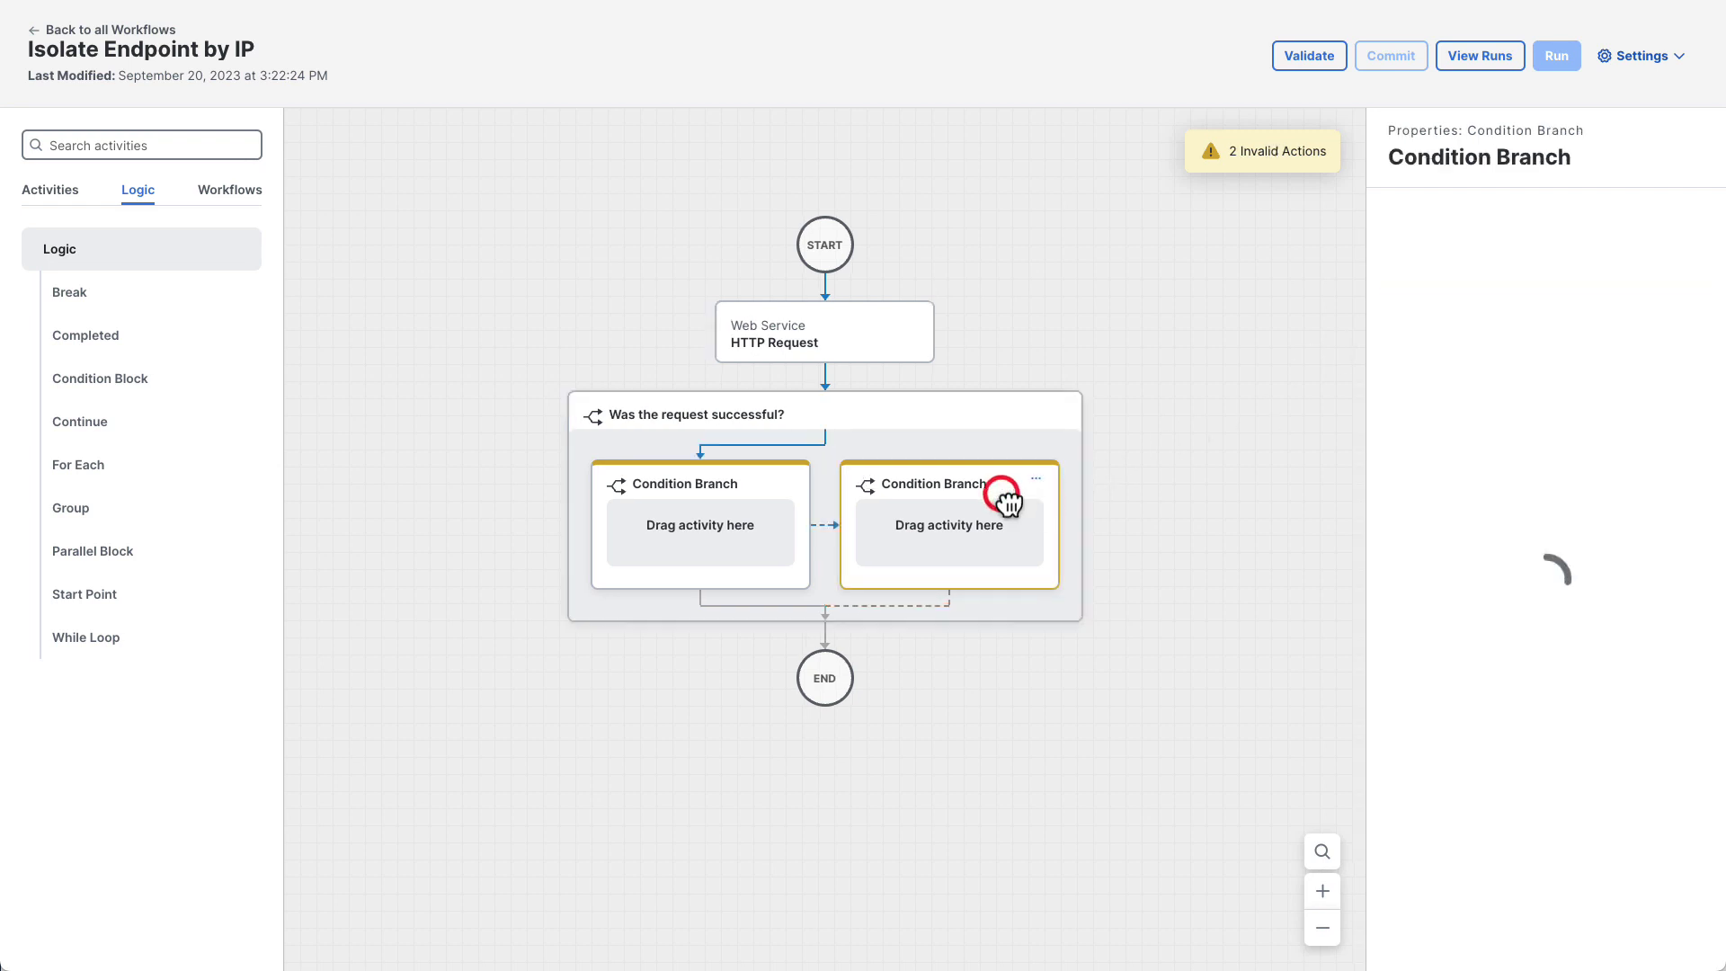
click(1306, 310)
triple_click(1419, 309)
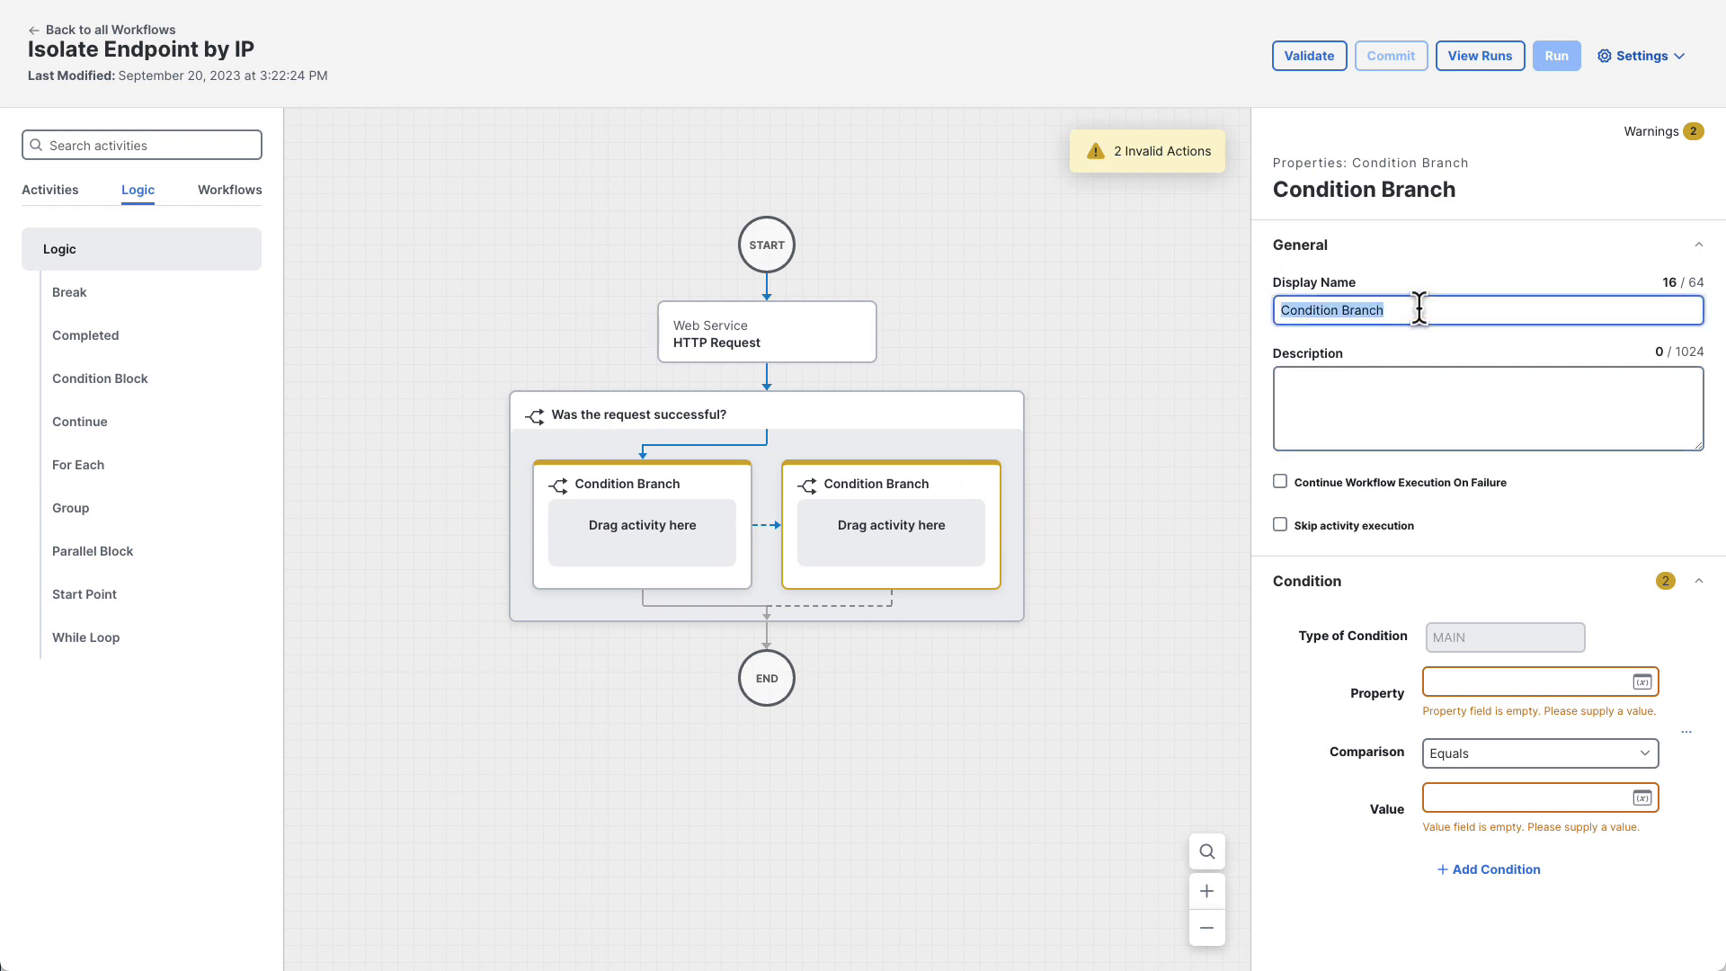
text(No)
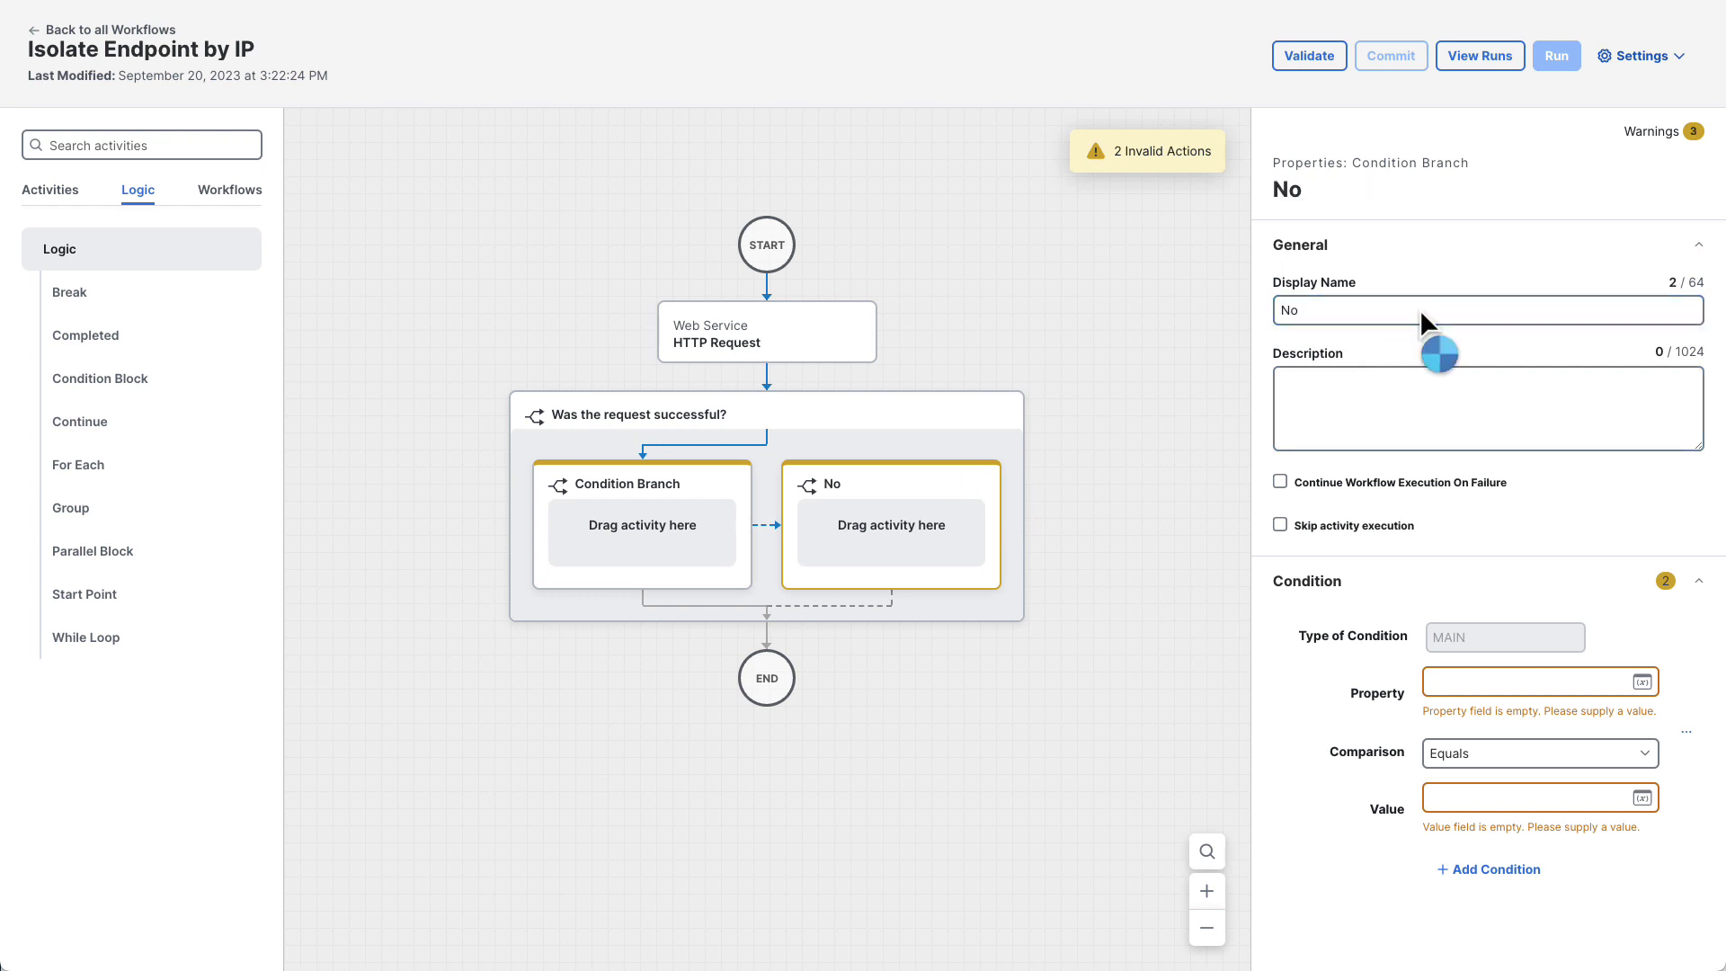
- Set the No branch condition to HTTP Request Status code Not equals 200
click(1644, 683)
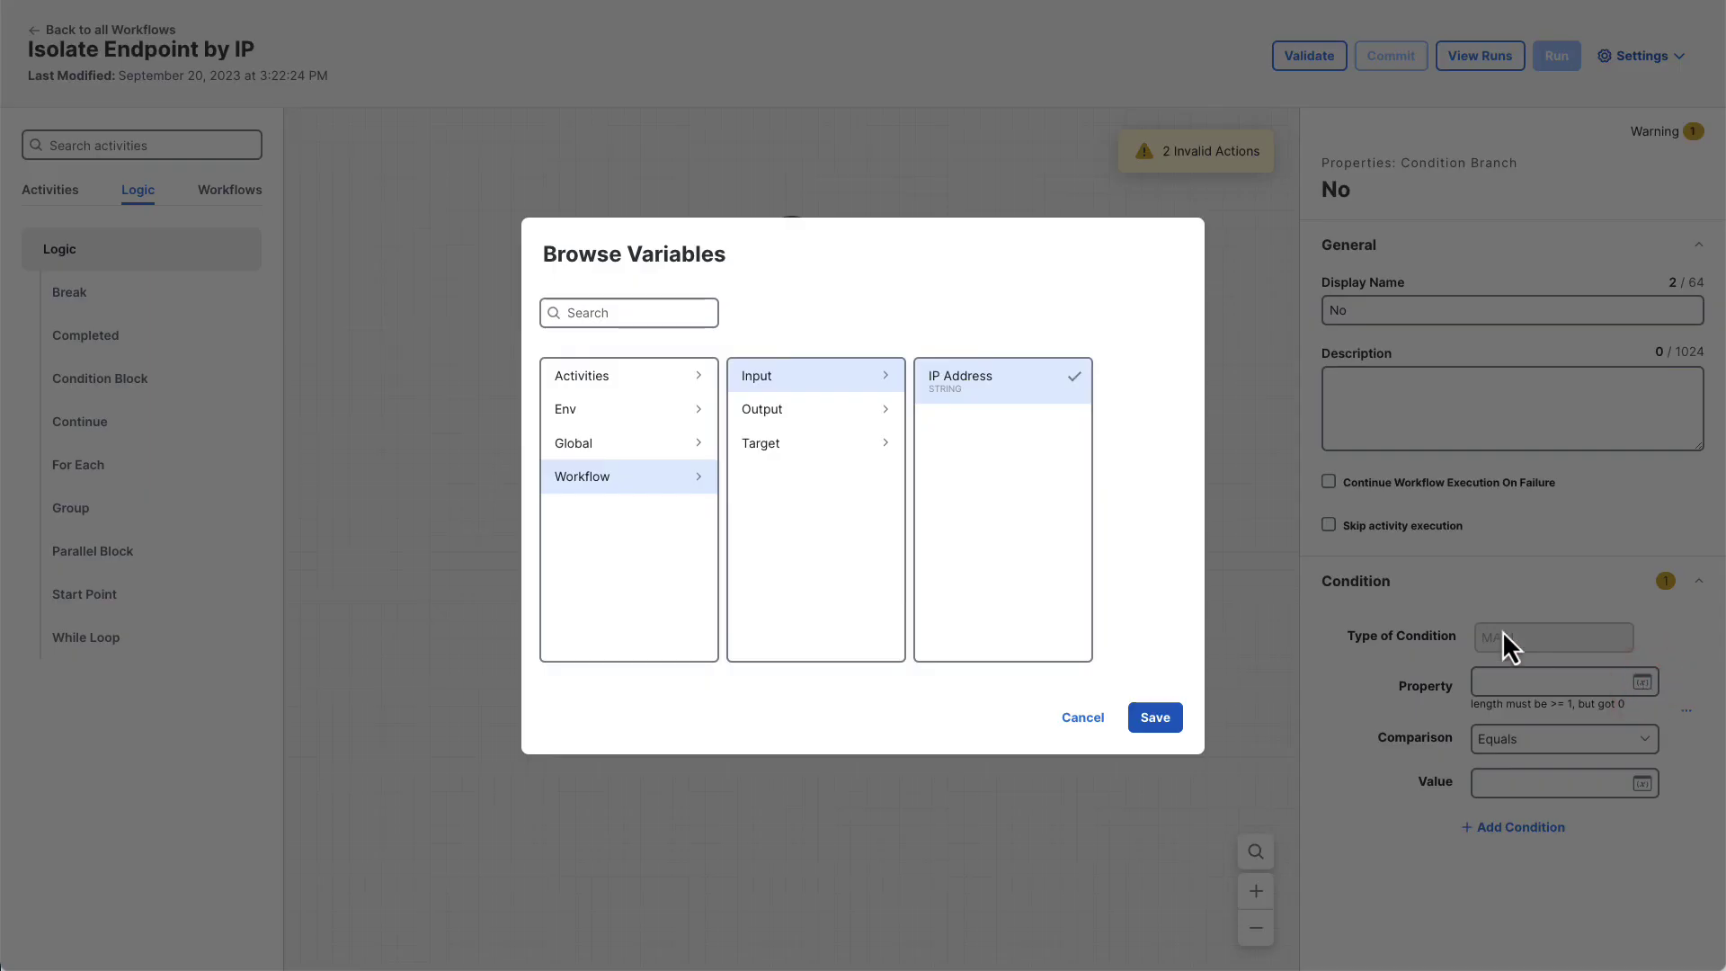
click(685, 382)
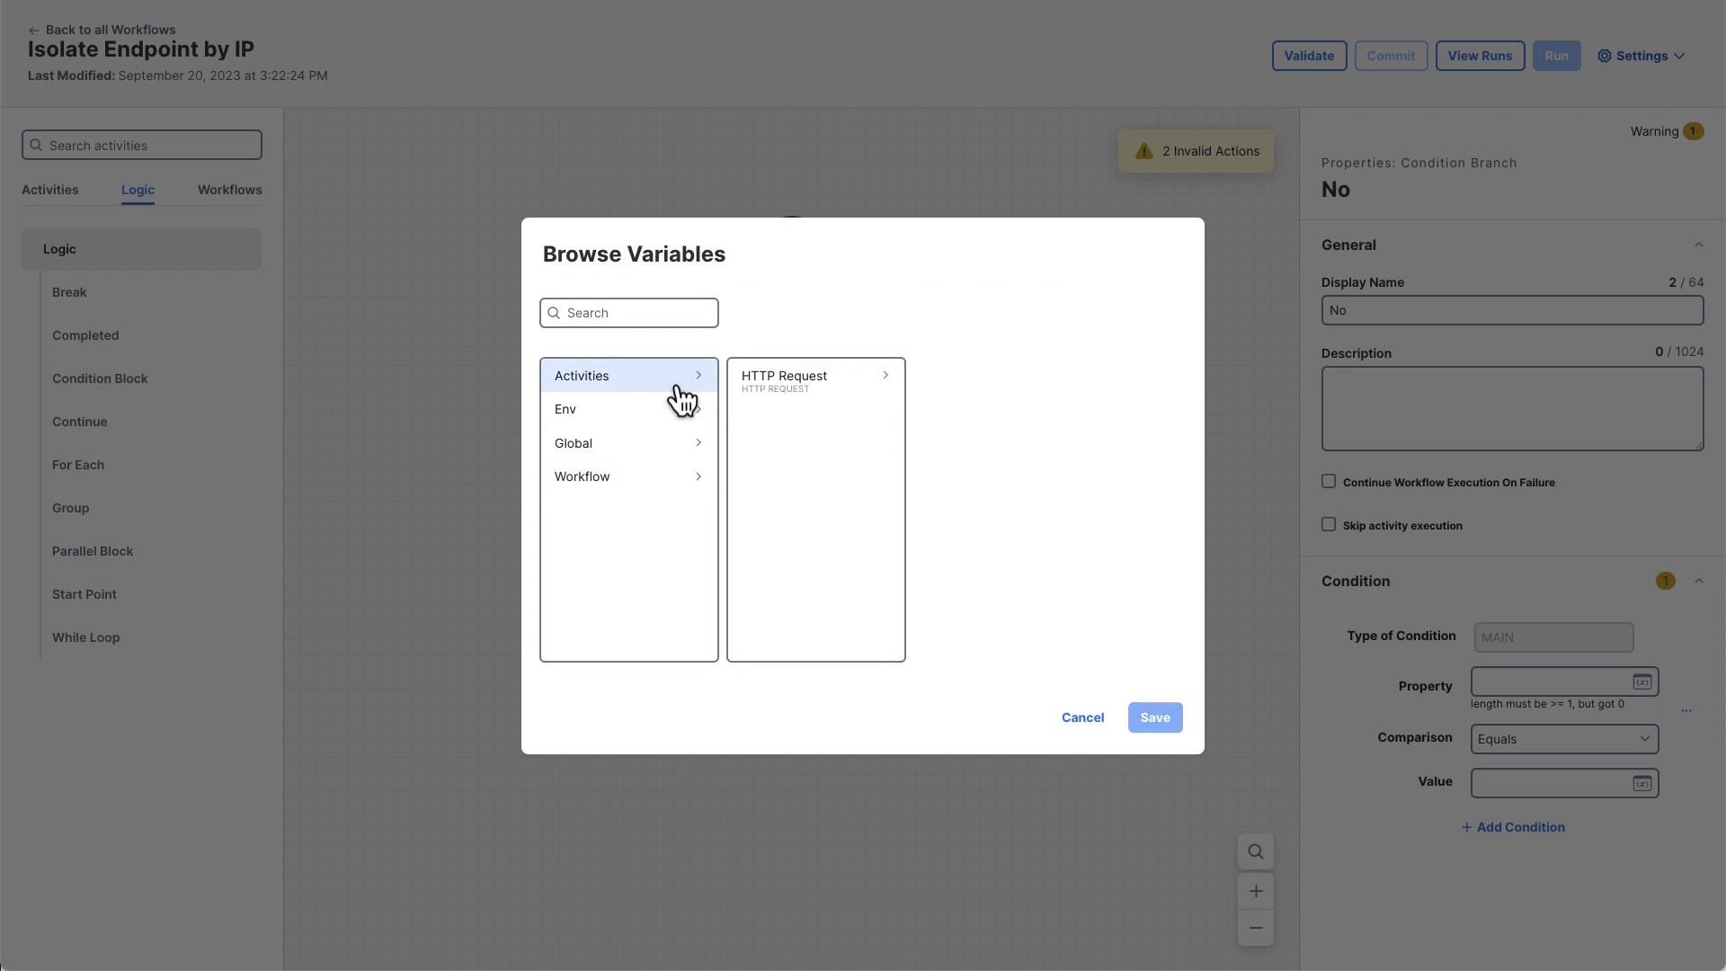
click(836, 400)
scroll(1005, 638, down, 1)
click(1026, 614)
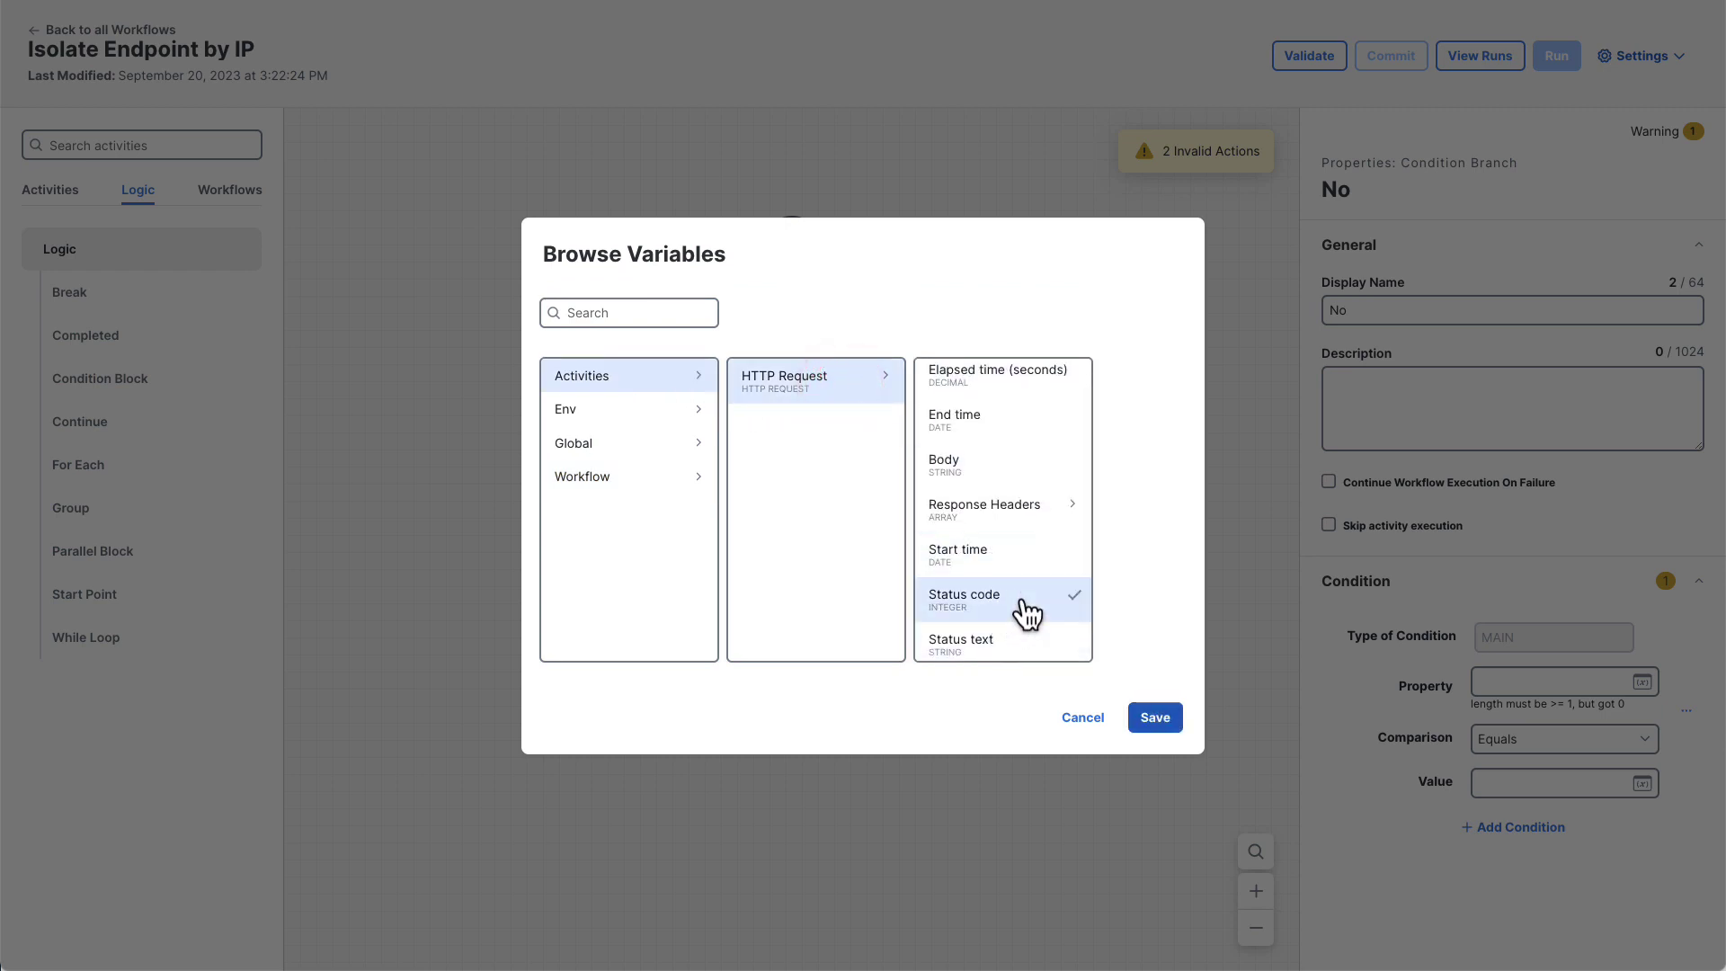
click(1138, 710)
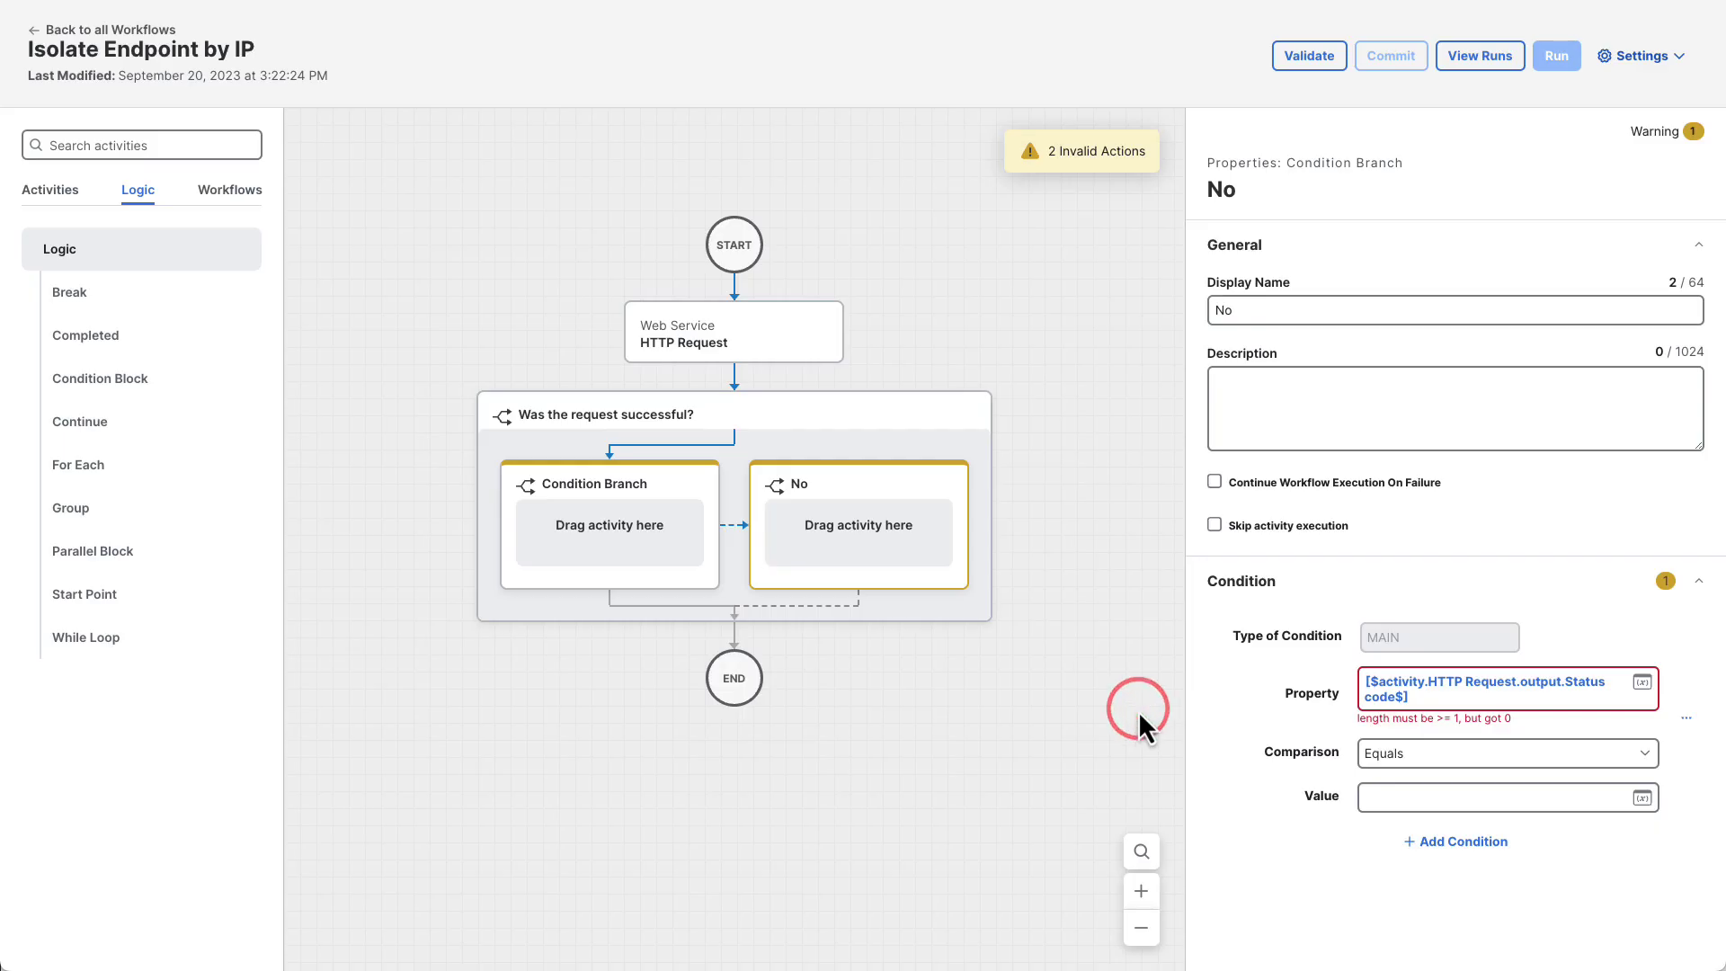
click(1440, 753)
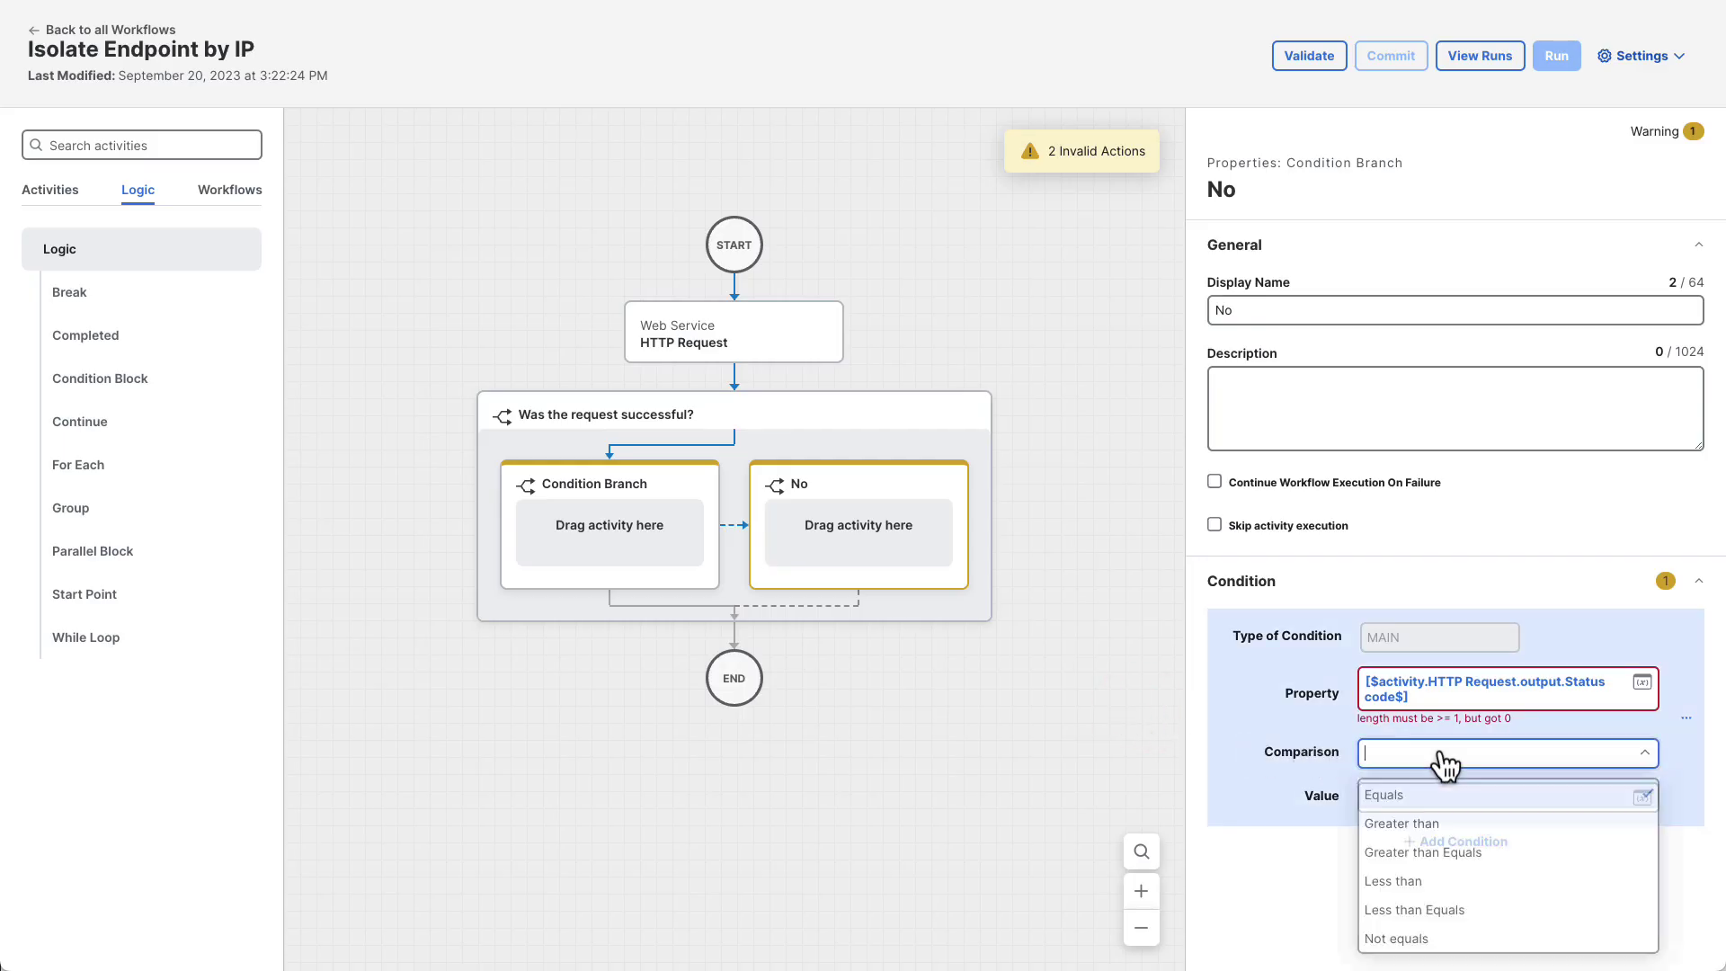
click(1438, 940)
click(1414, 780)
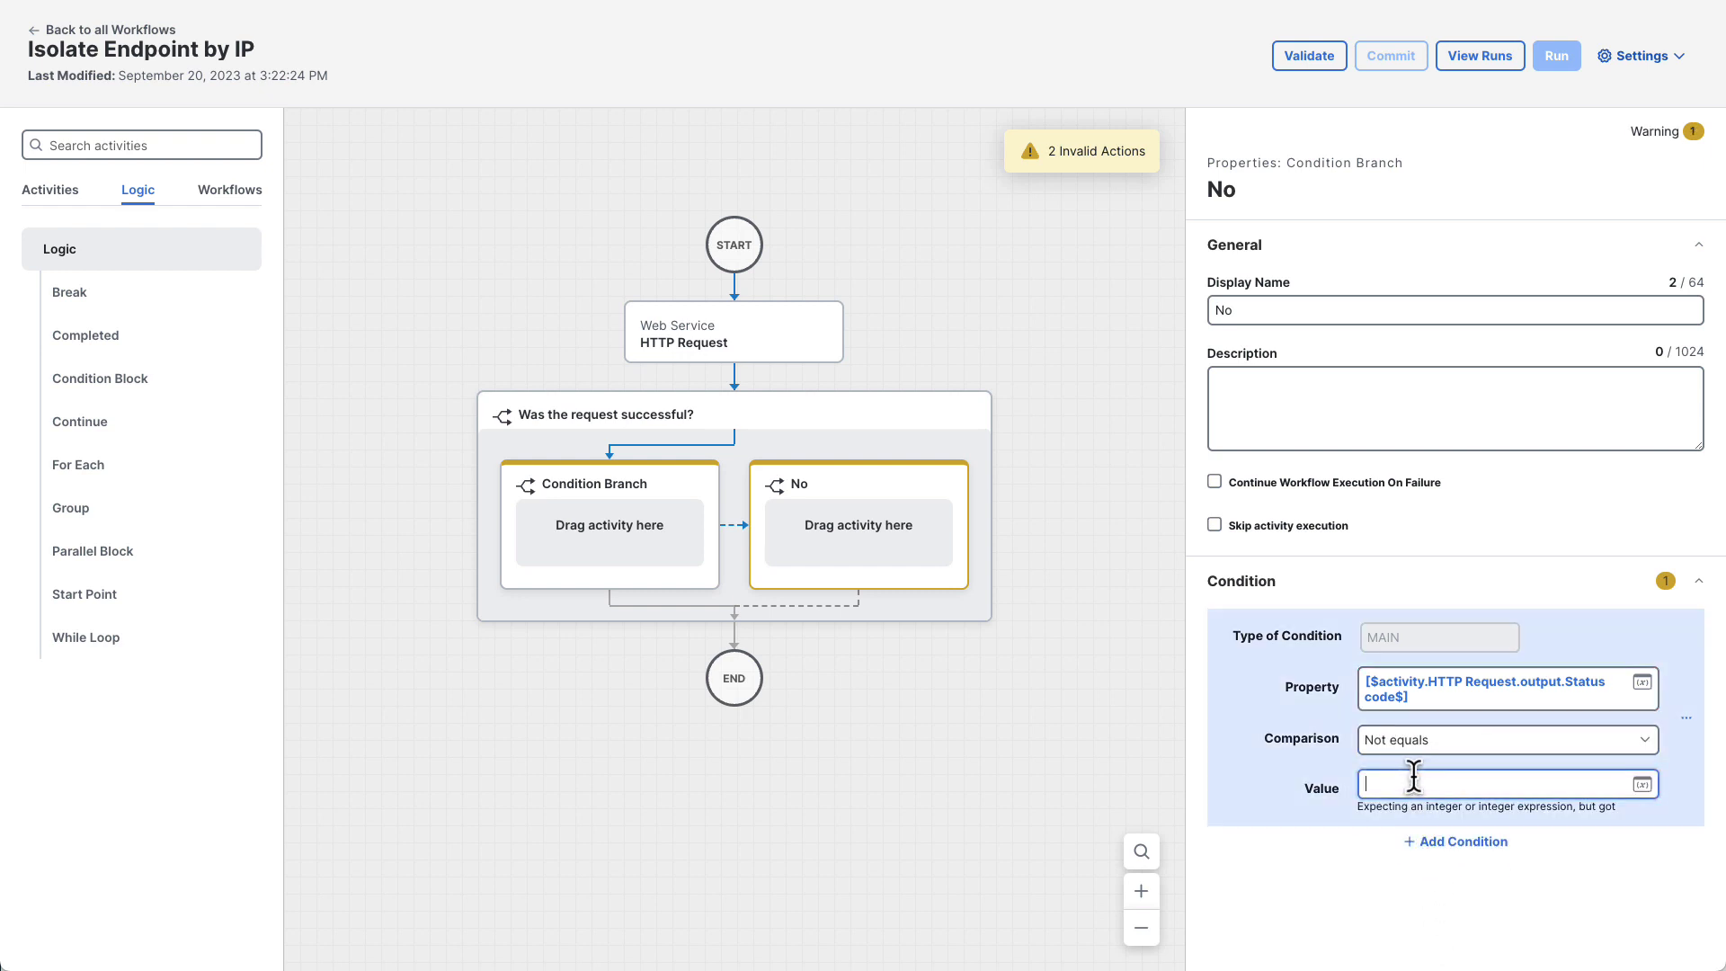
text(200)
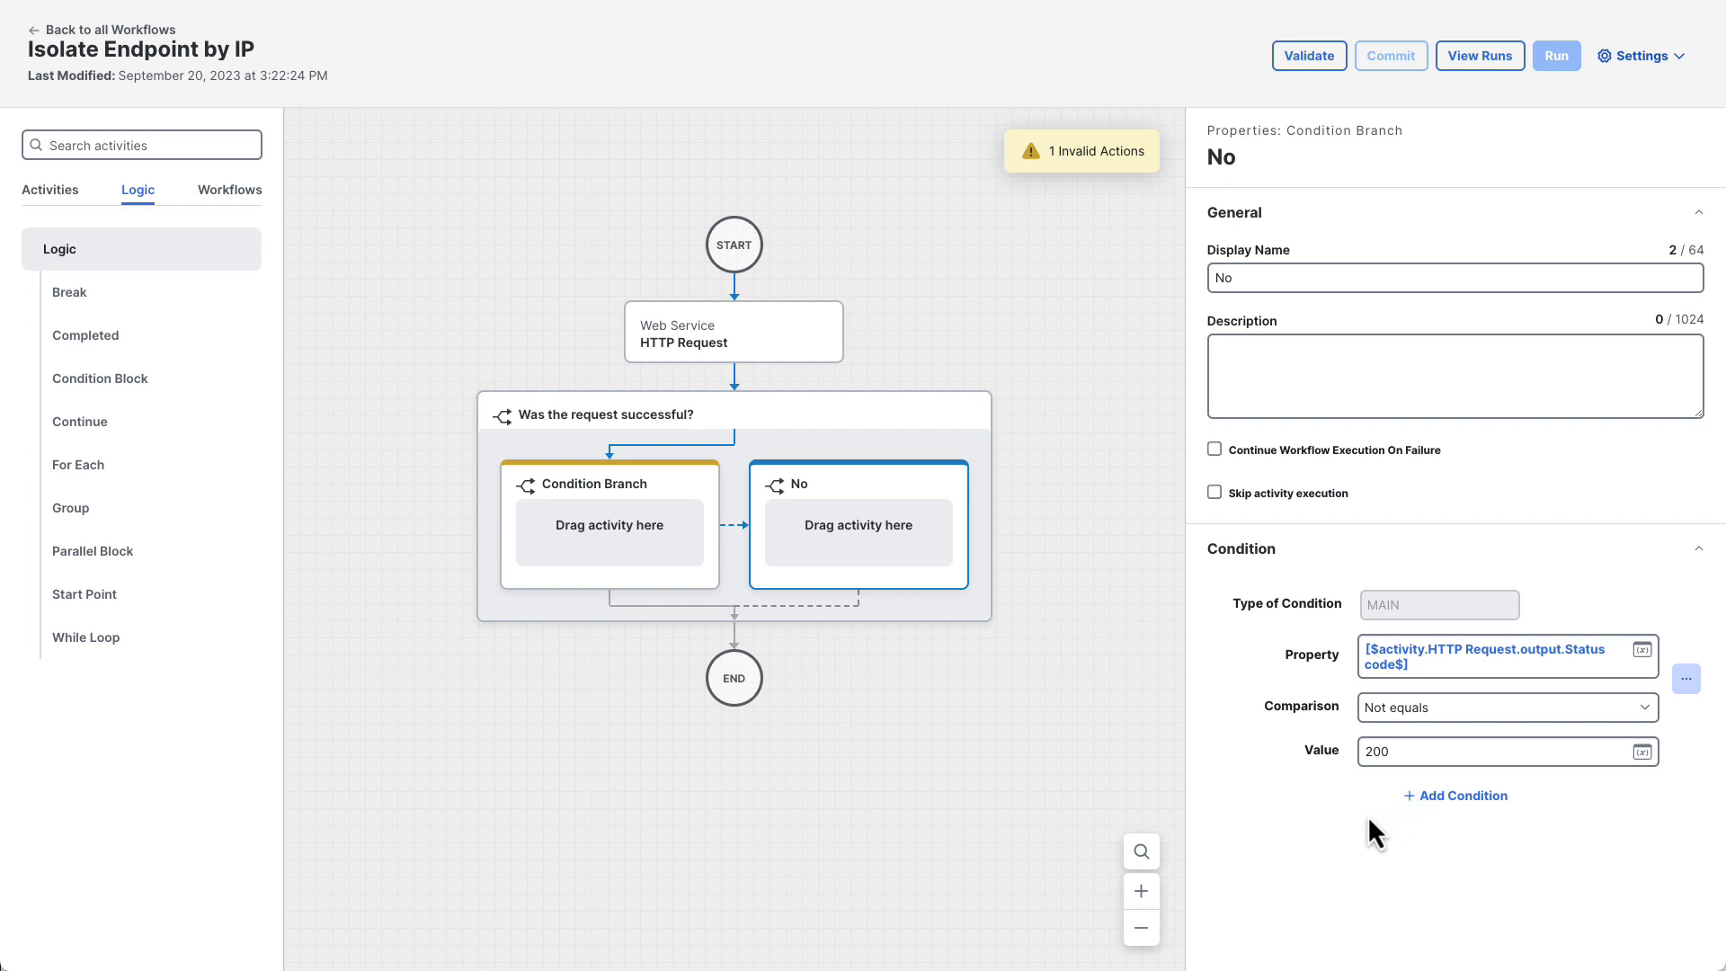
- Add a Completed step named 'Failed' with completion type Failed to the No branch
drag(173, 338, 894, 530)
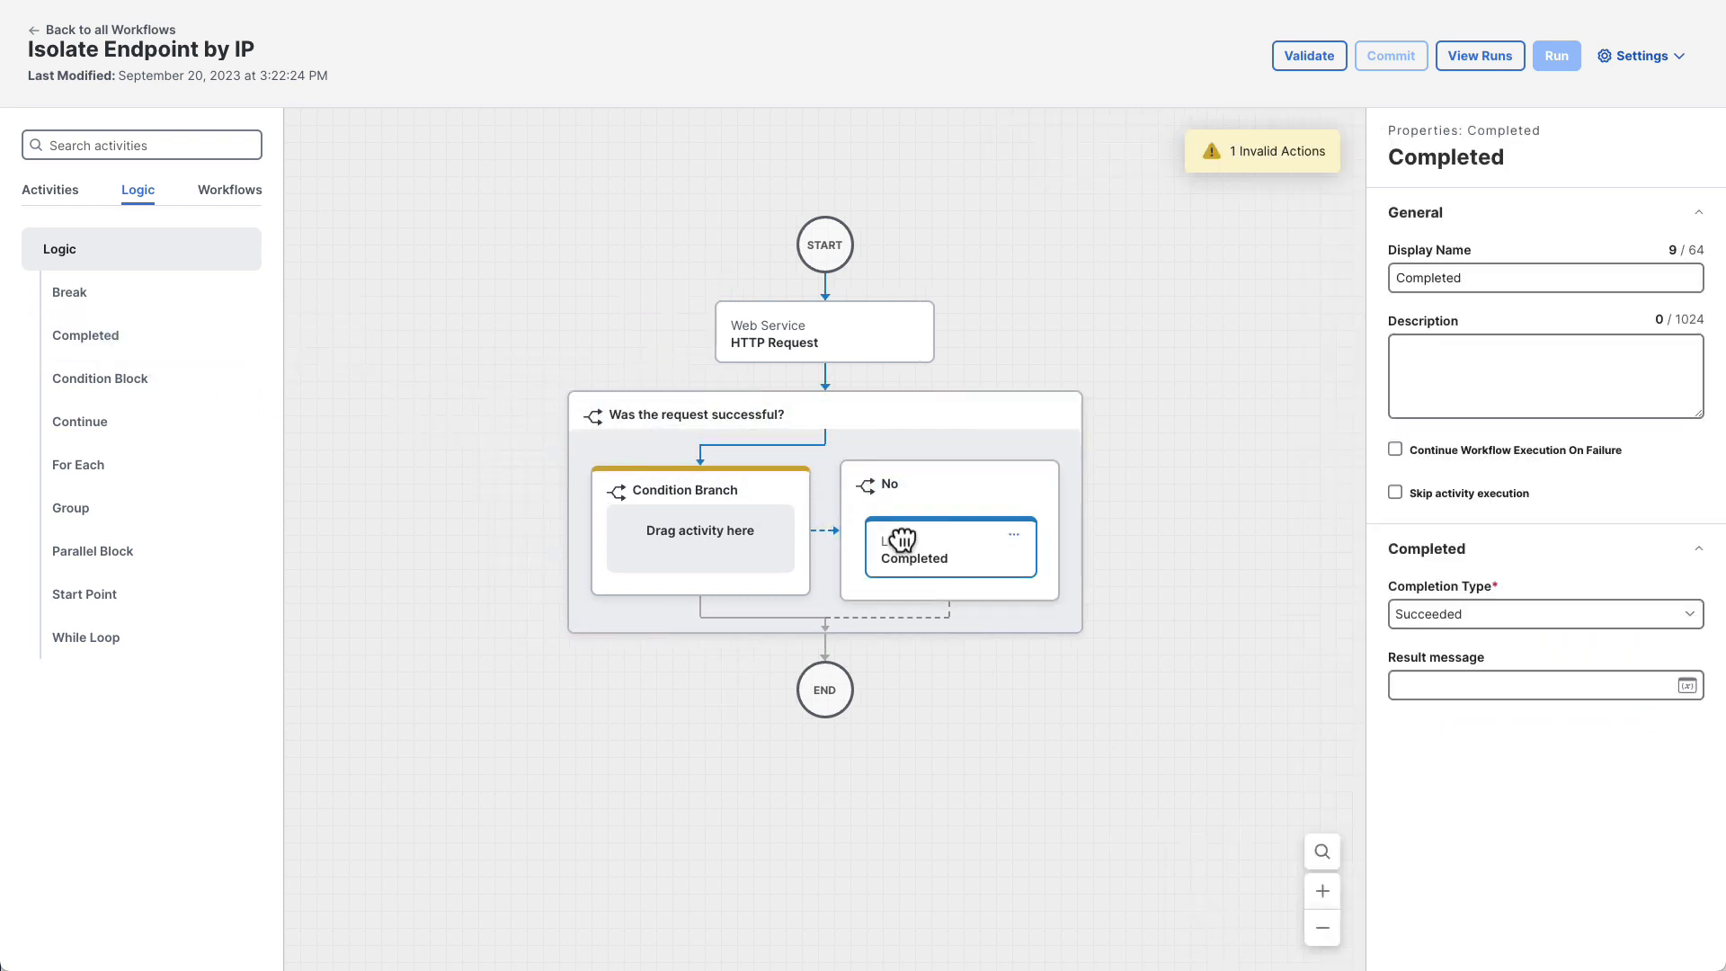
triple_click(1485, 288)
text(Failed)
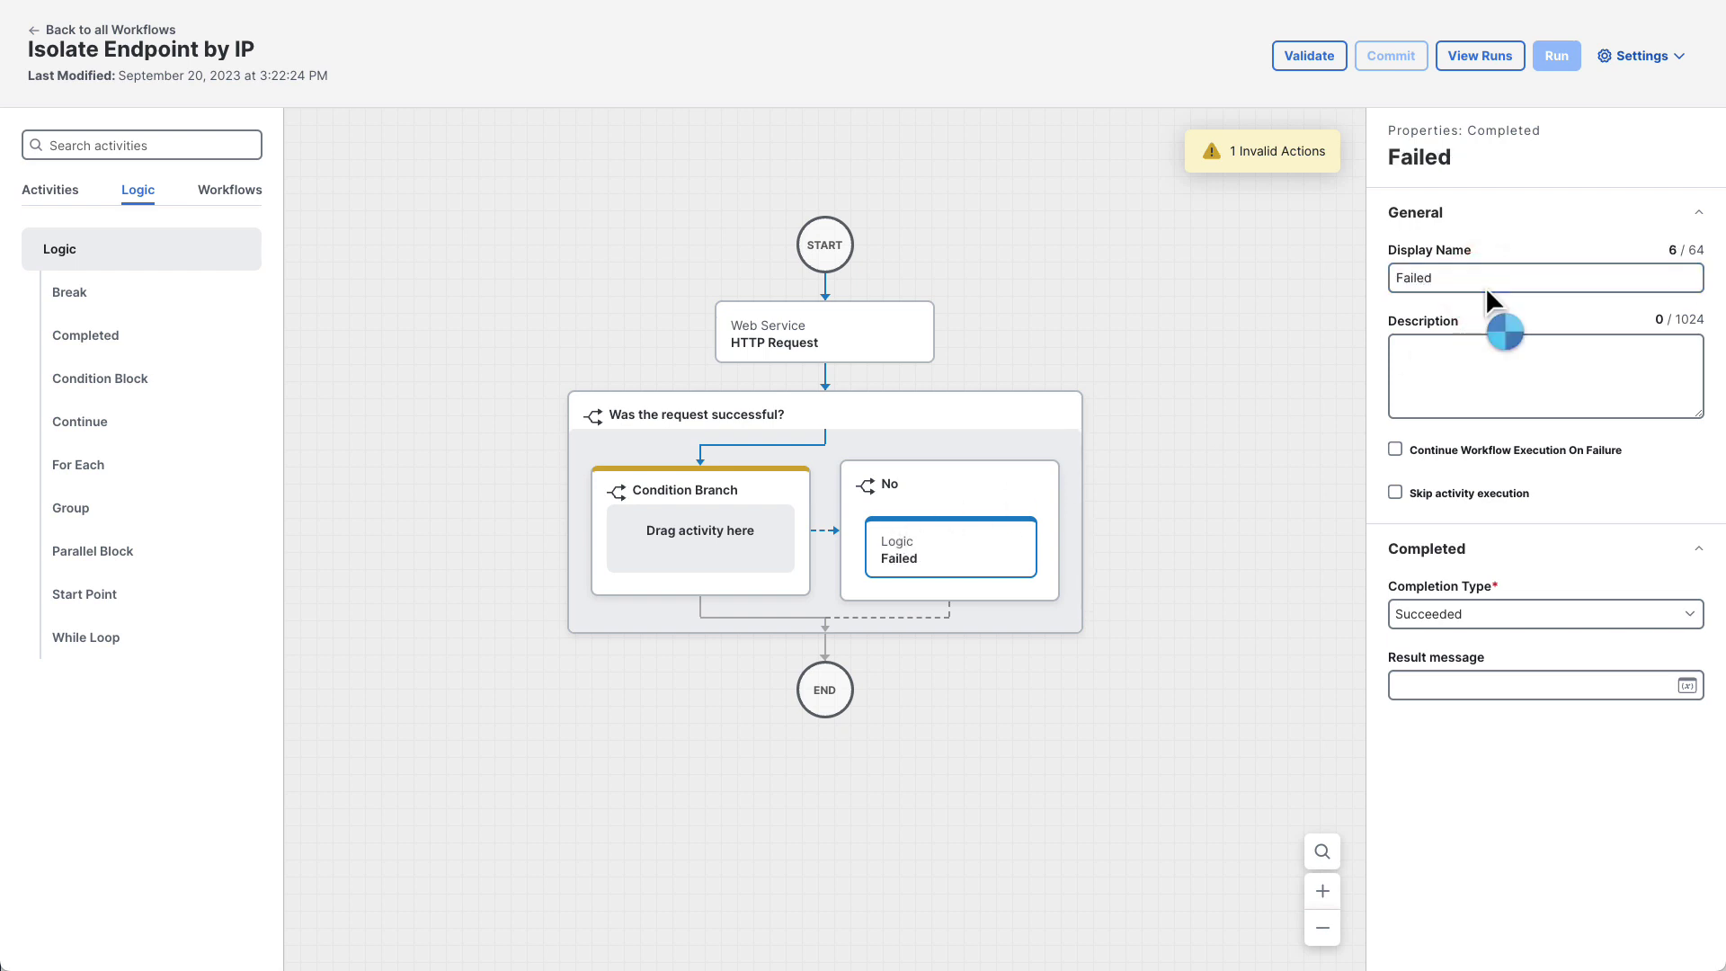
click(1506, 615)
click(1474, 656)
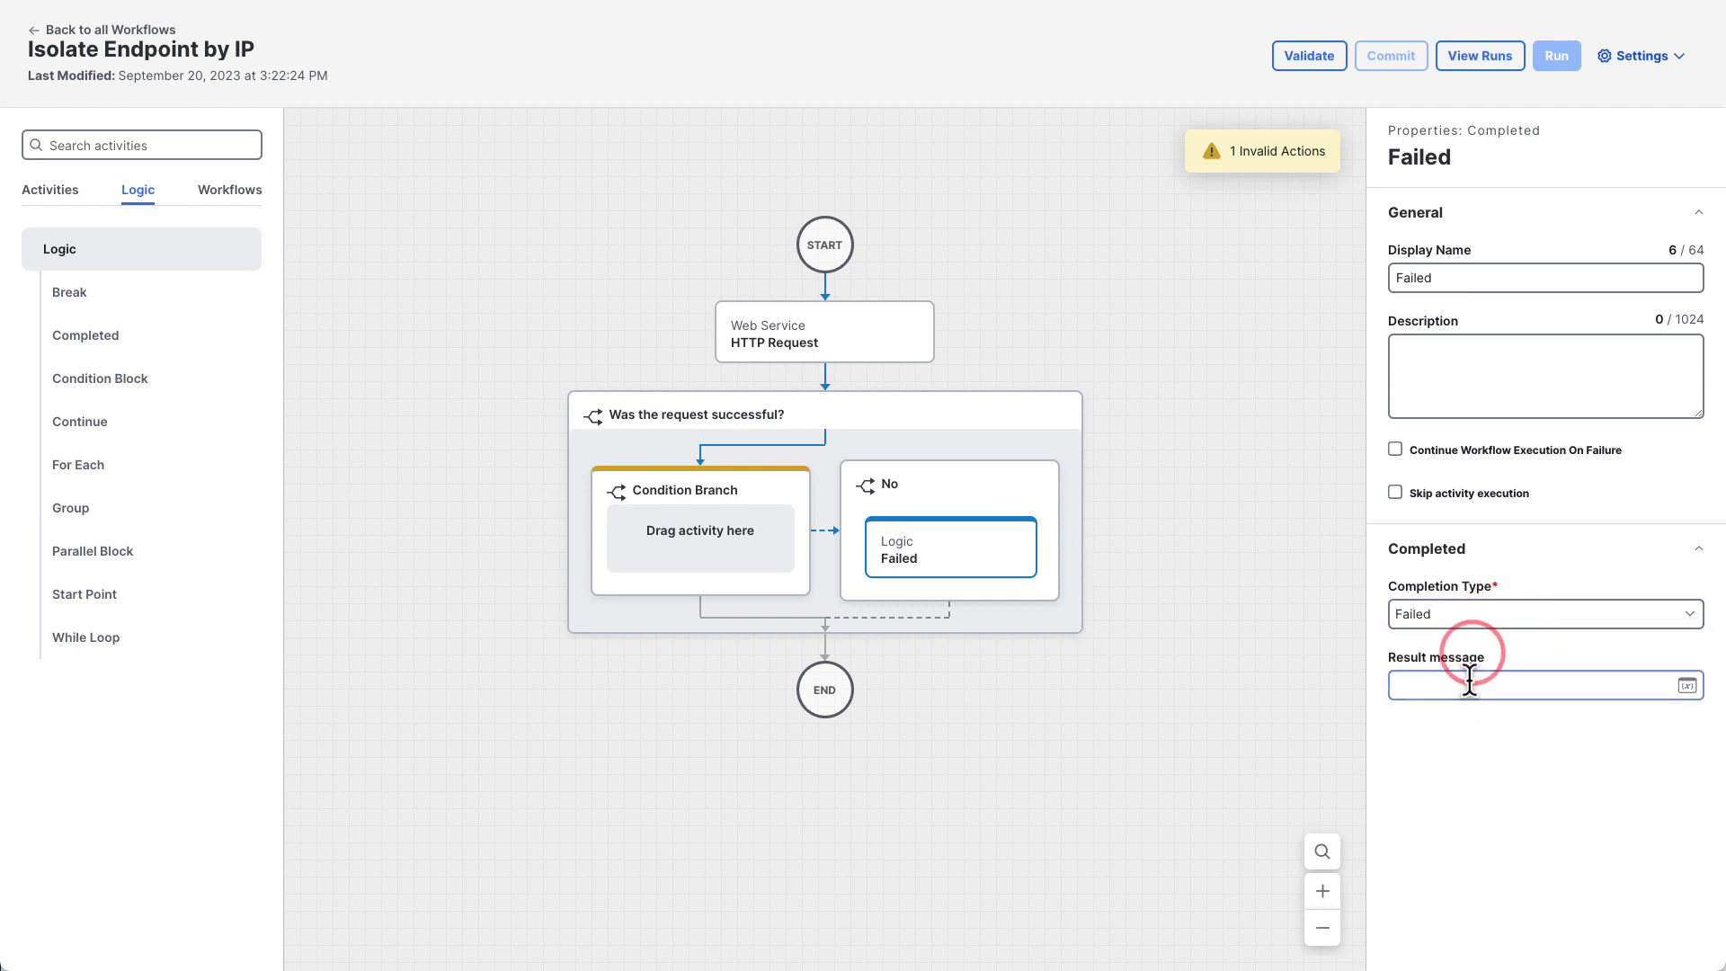
- Write the result message 'Failed to search for the endpoint' with Status code and Response body variables
click(1469, 685)
text(Failed to searc)
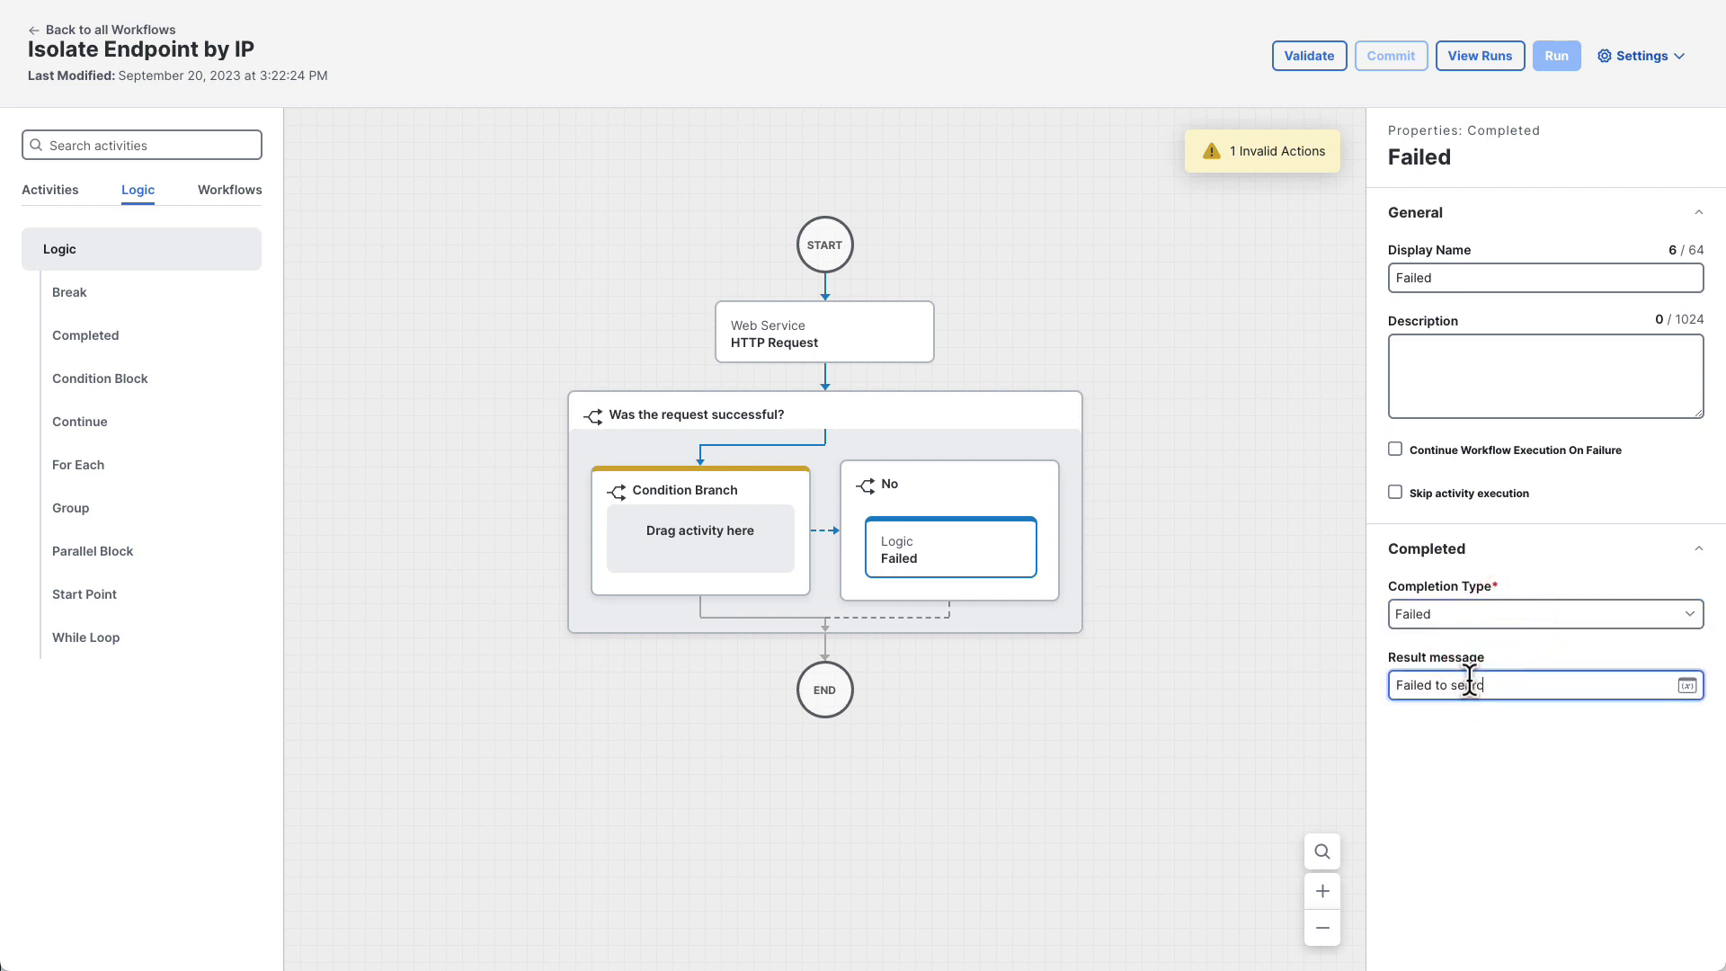
text(h for the endpoint)
key(Return)
key(Return)
text(Status code: $status)
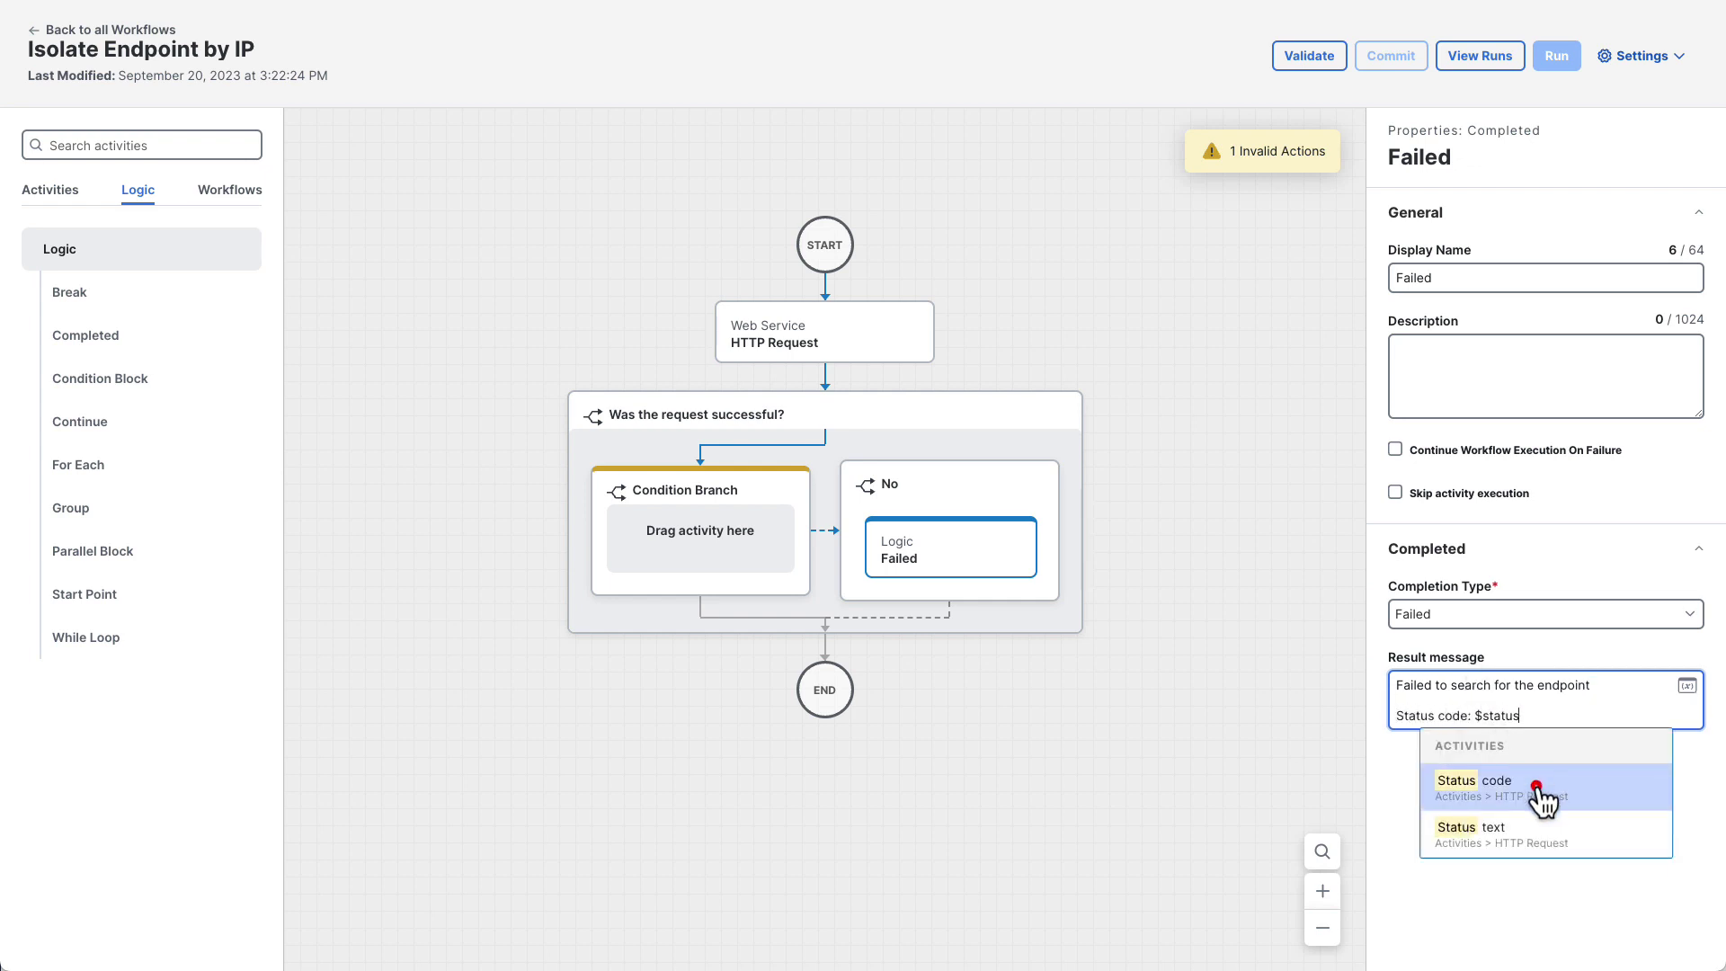
click(1519, 783)
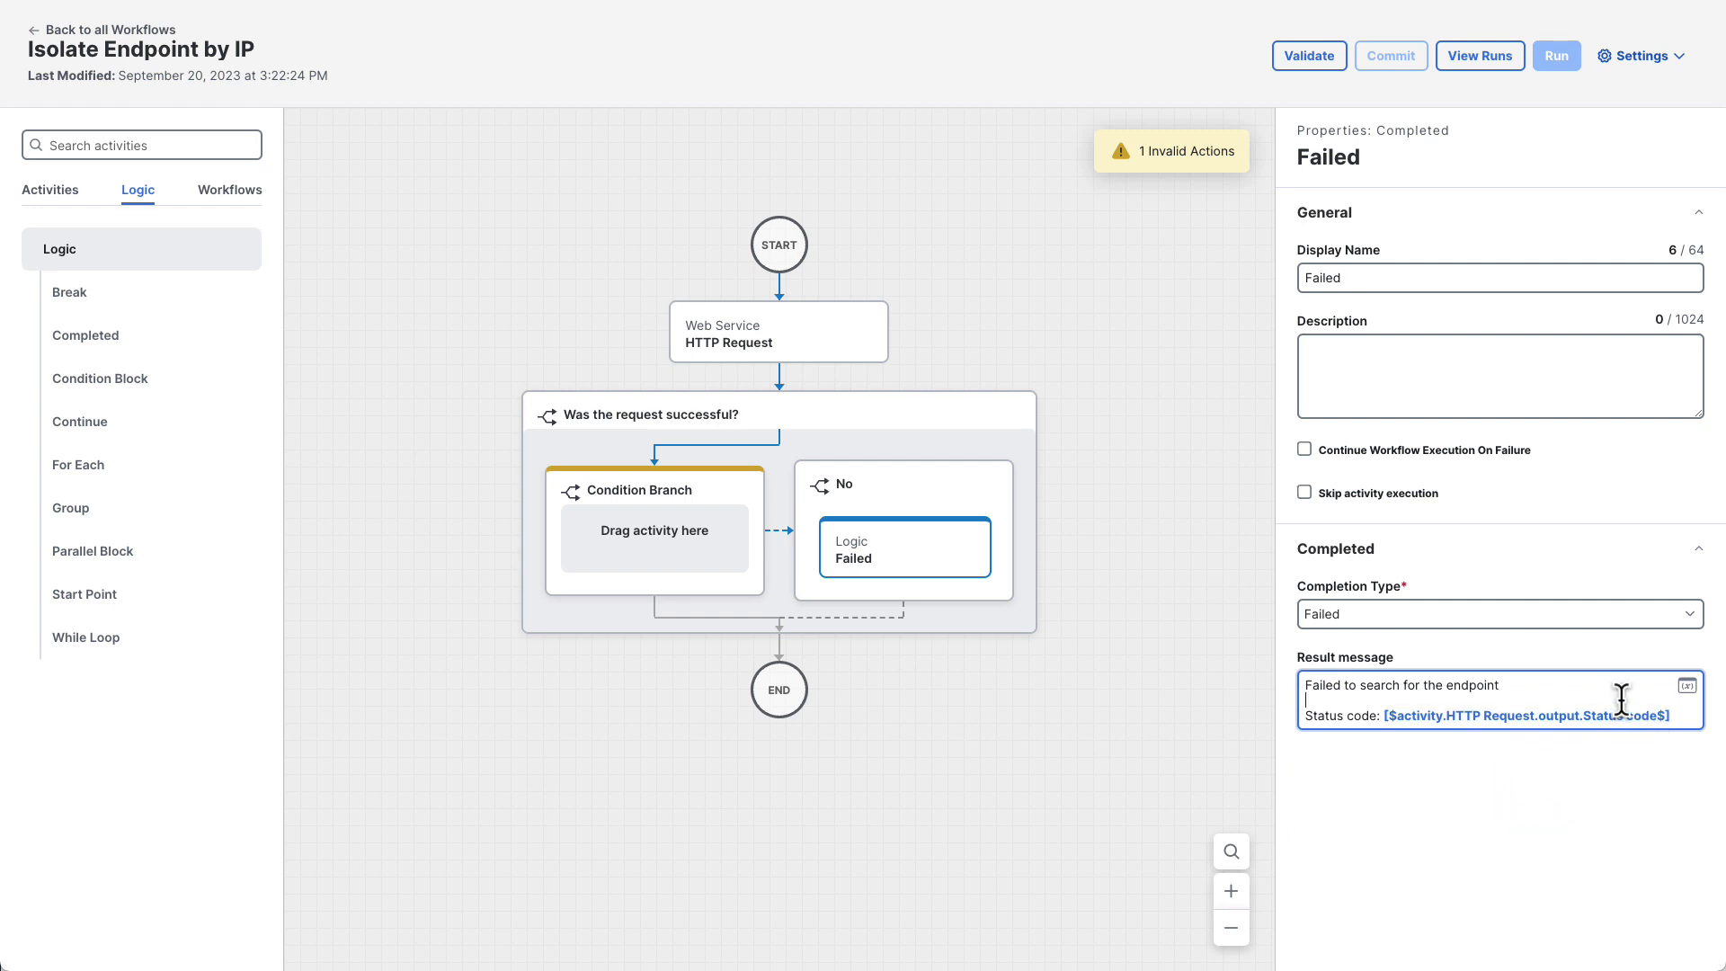
key(Return)
text(Response body: $body)
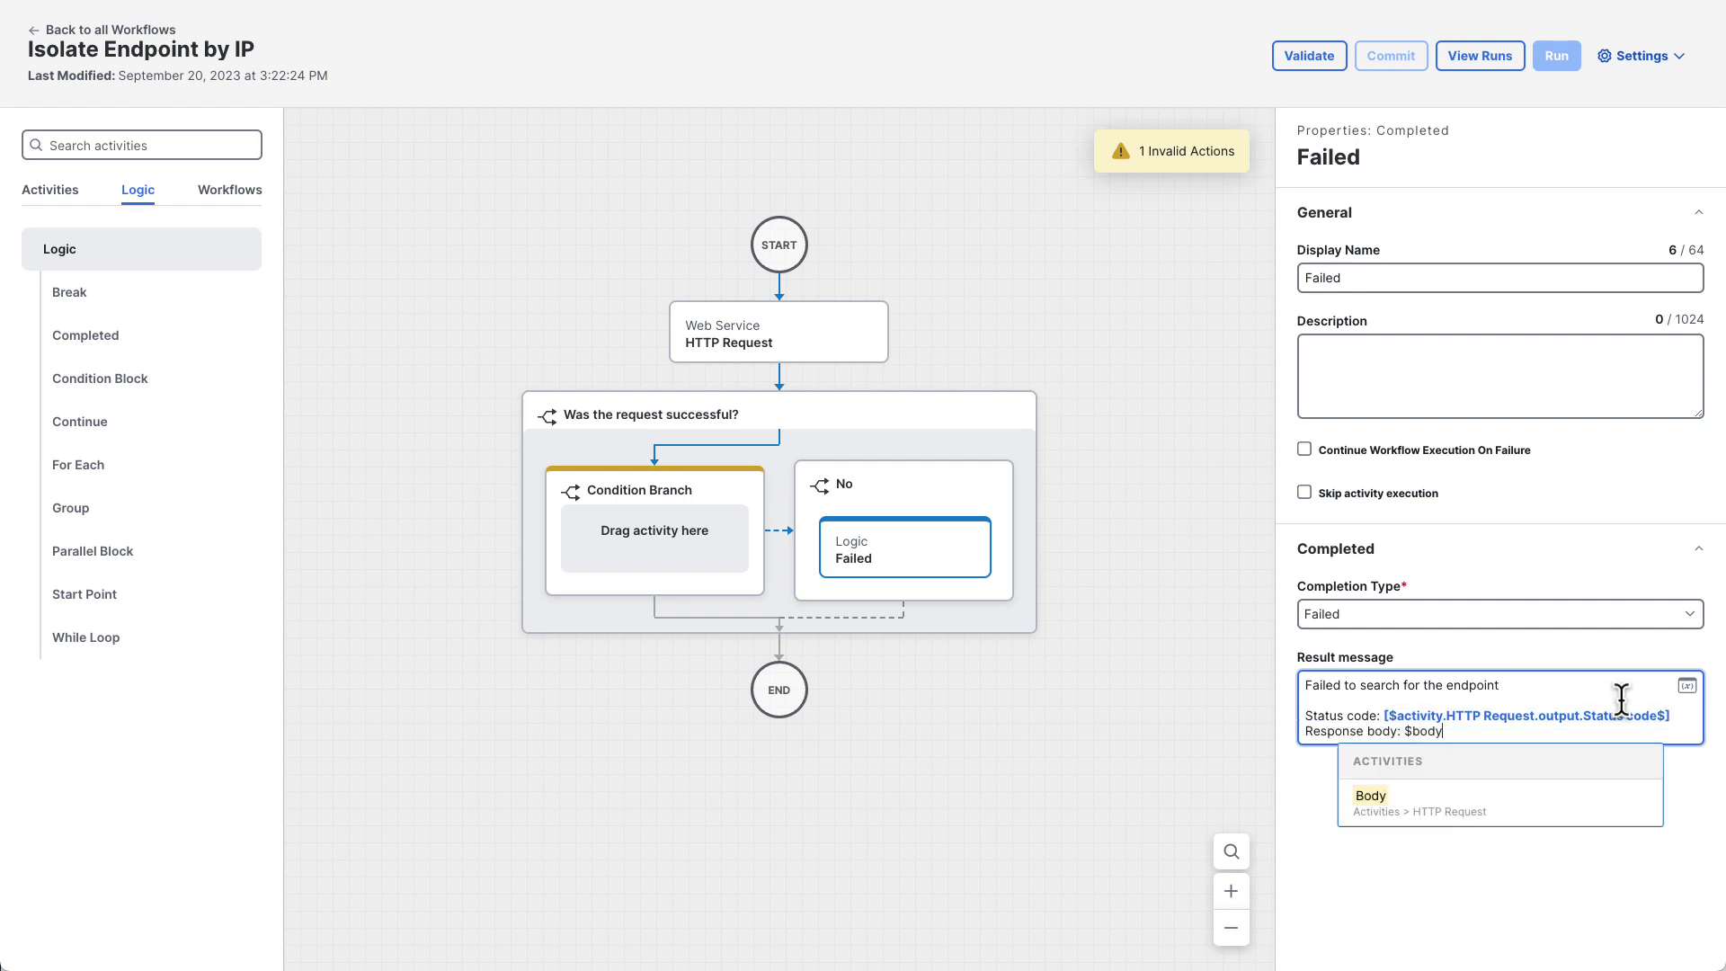
click(1539, 800)
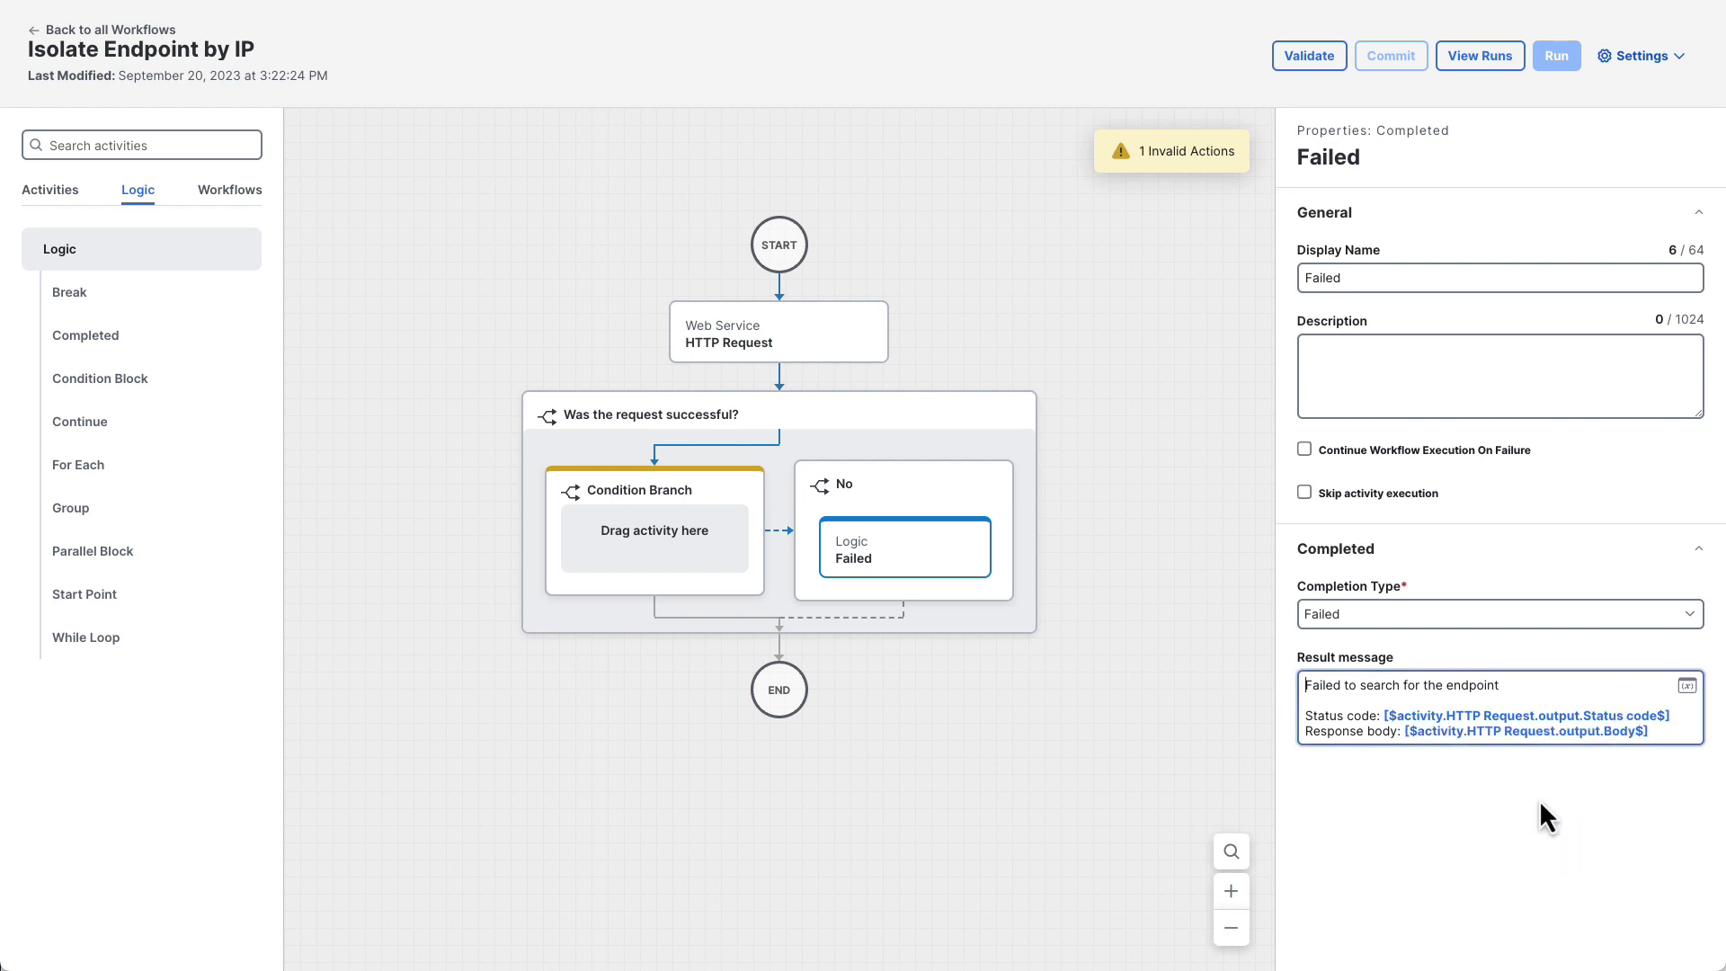
click(1539, 800)
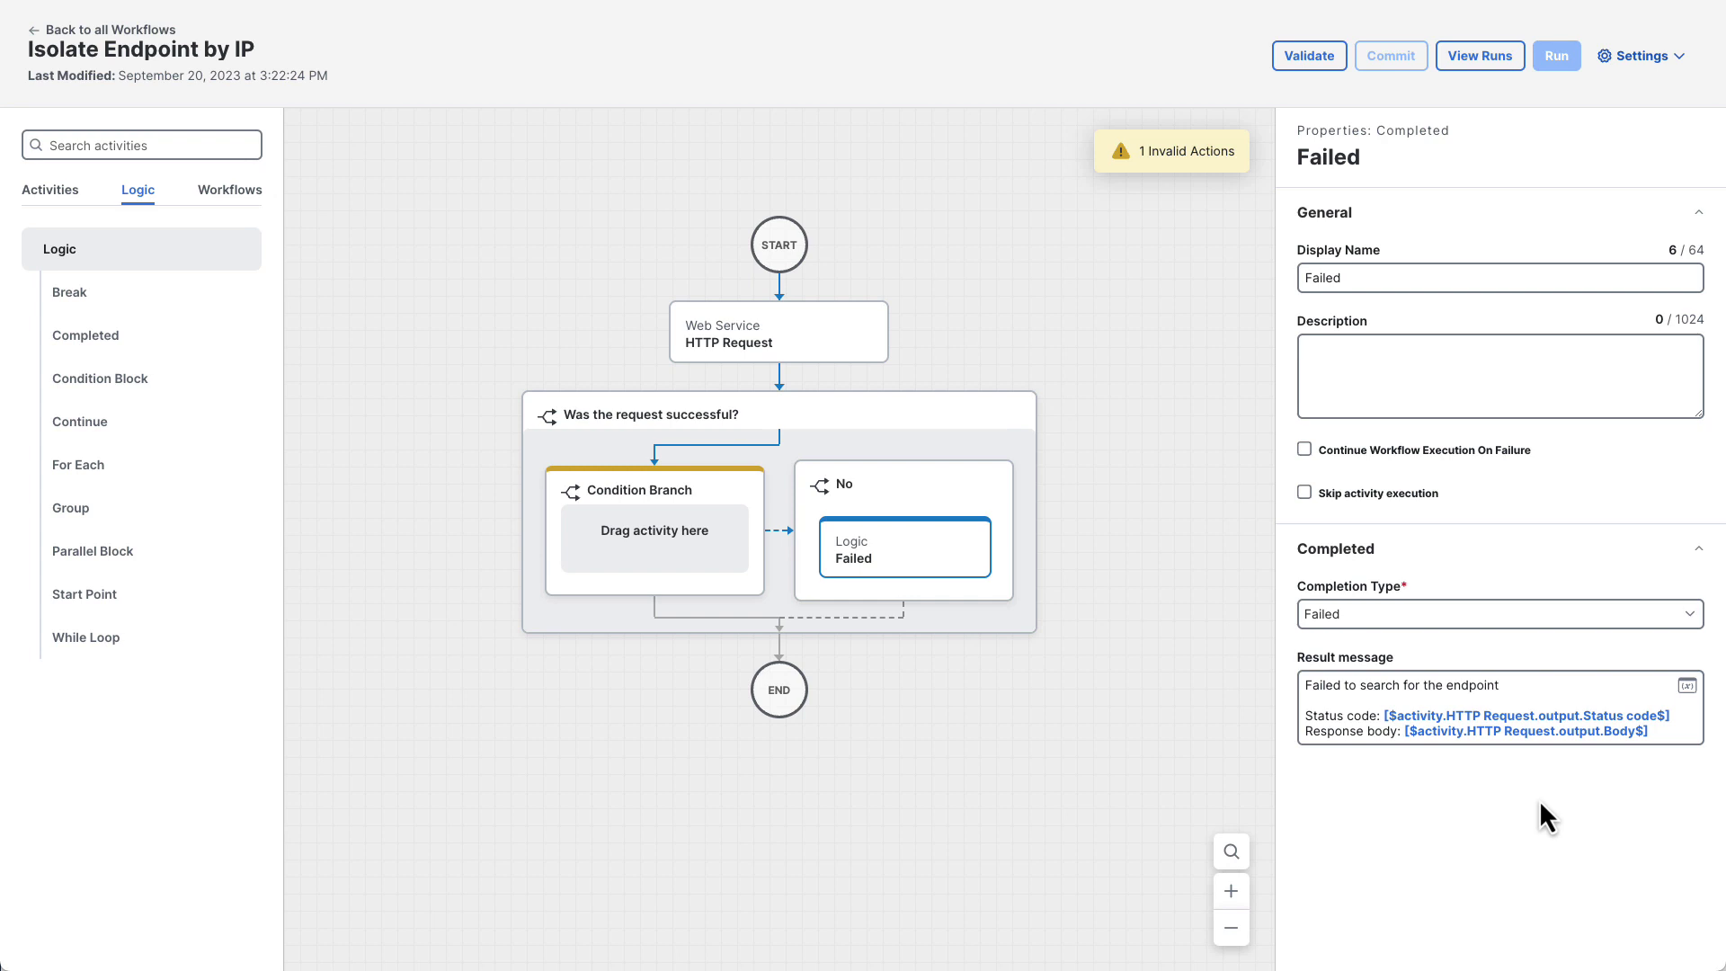
click(667, 503)
click(1422, 312)
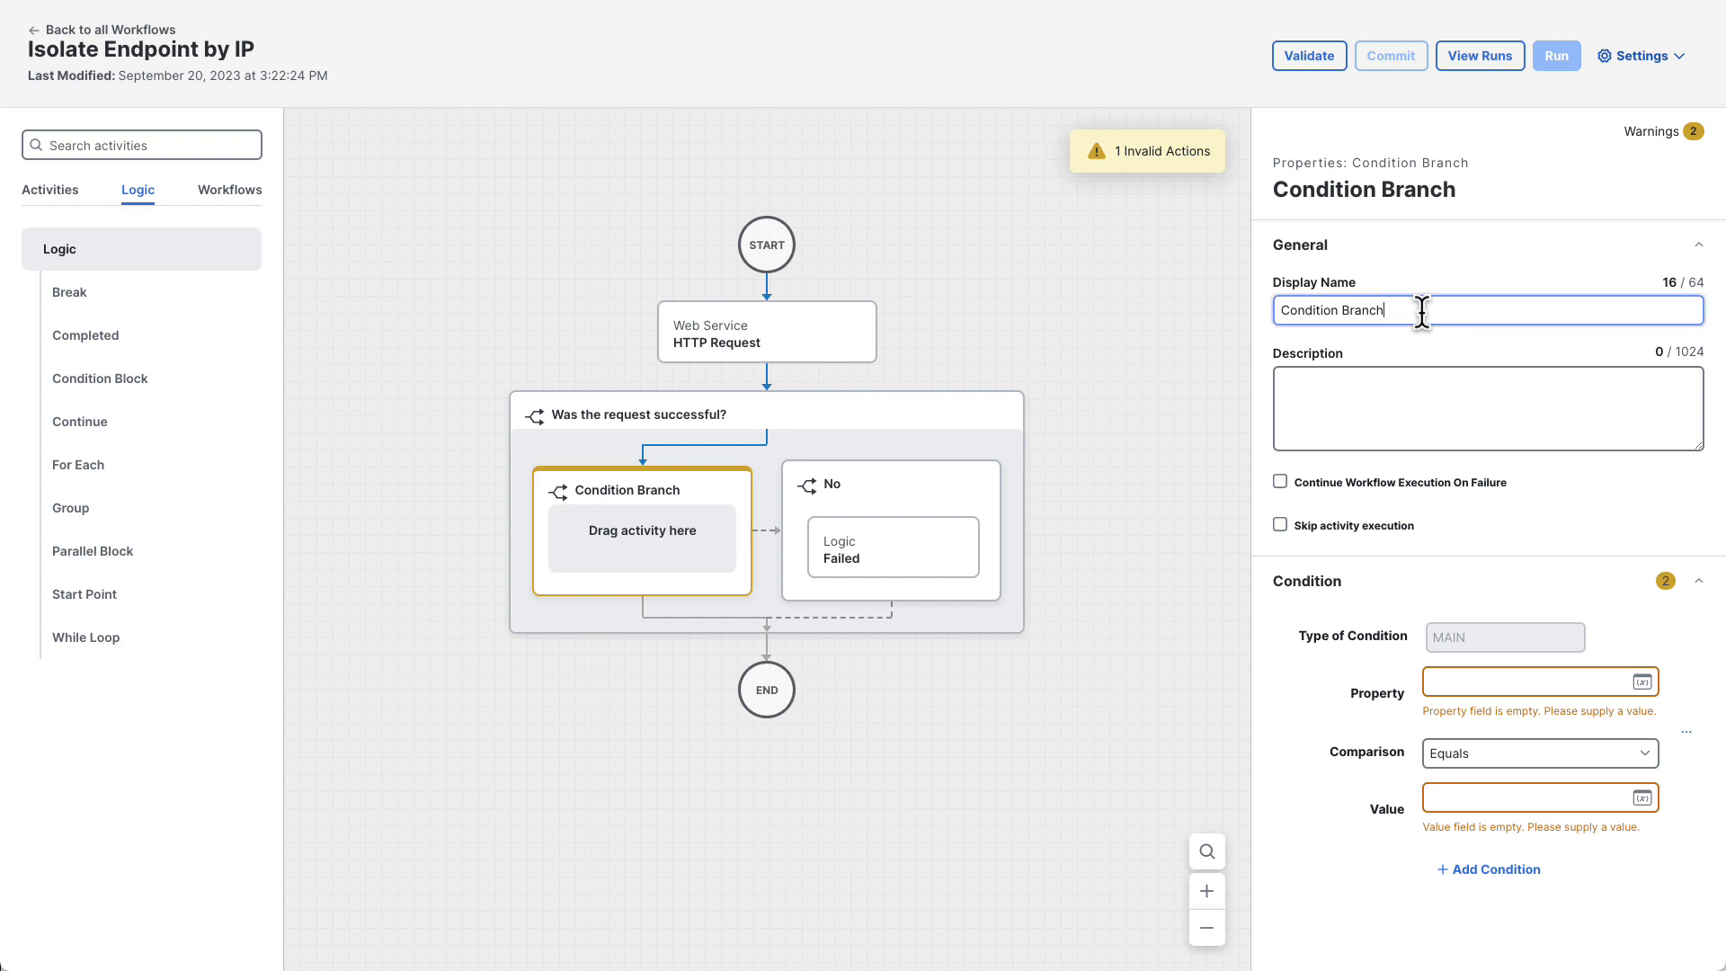
- Rename the left branch 'Yes' and set its condition to HTTP Request Status code equals 200
key(ctrl+a)
text(Yes)
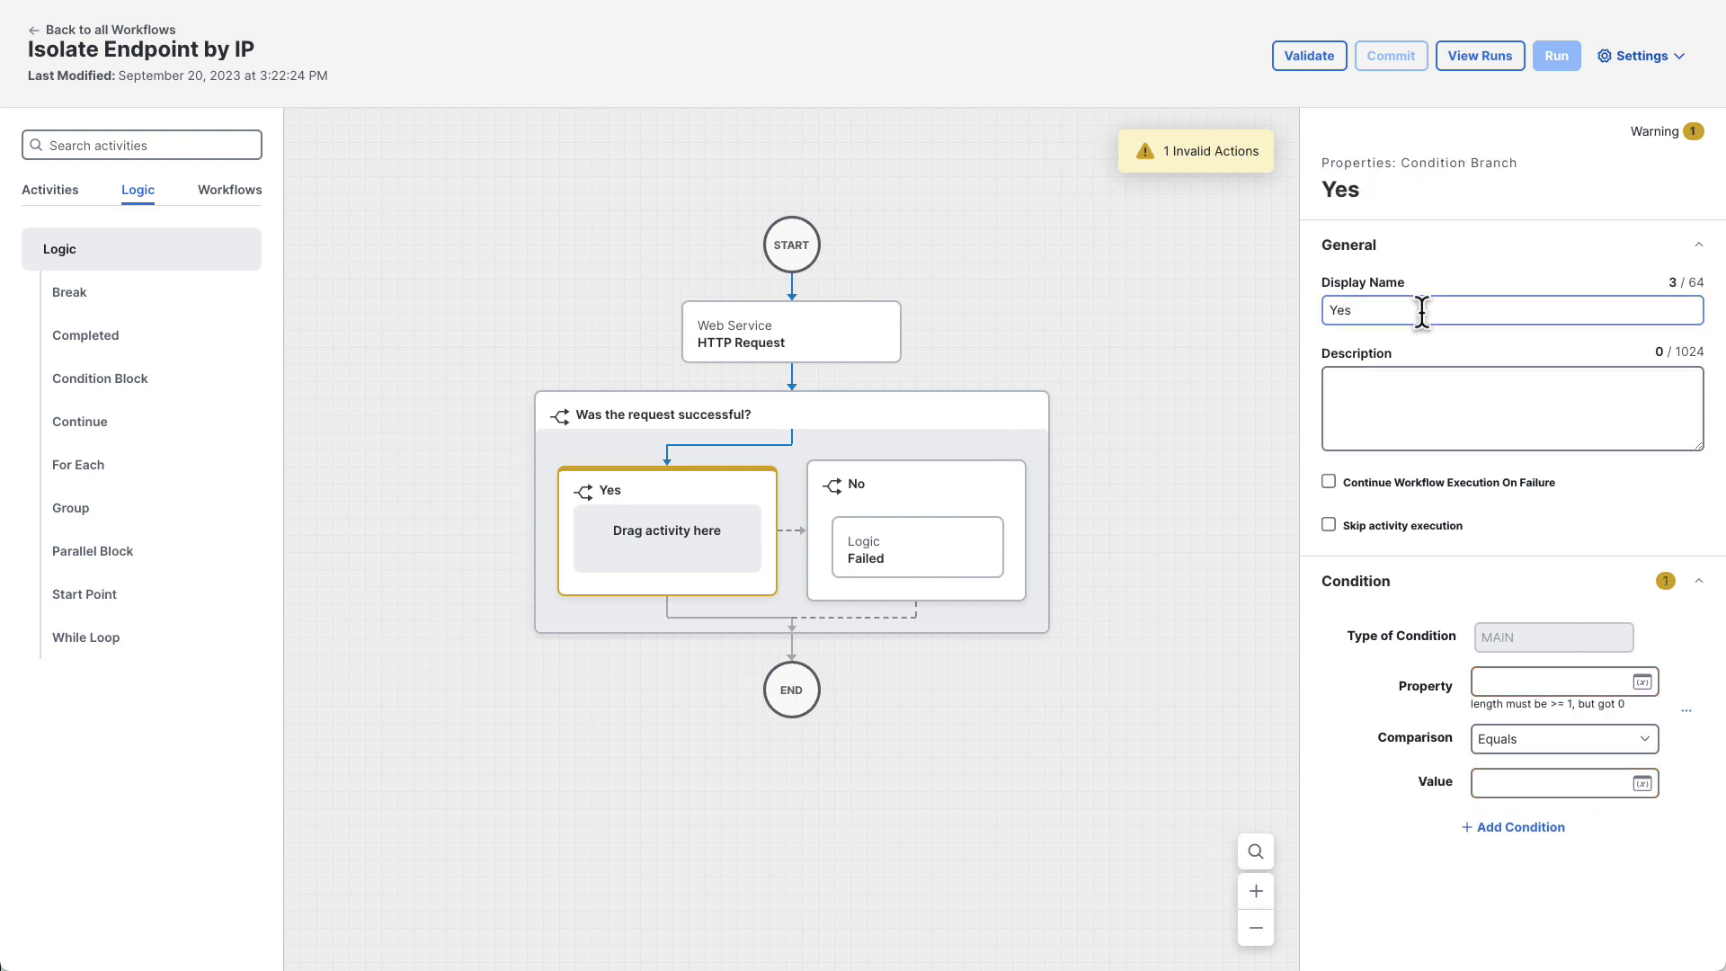
click(1642, 681)
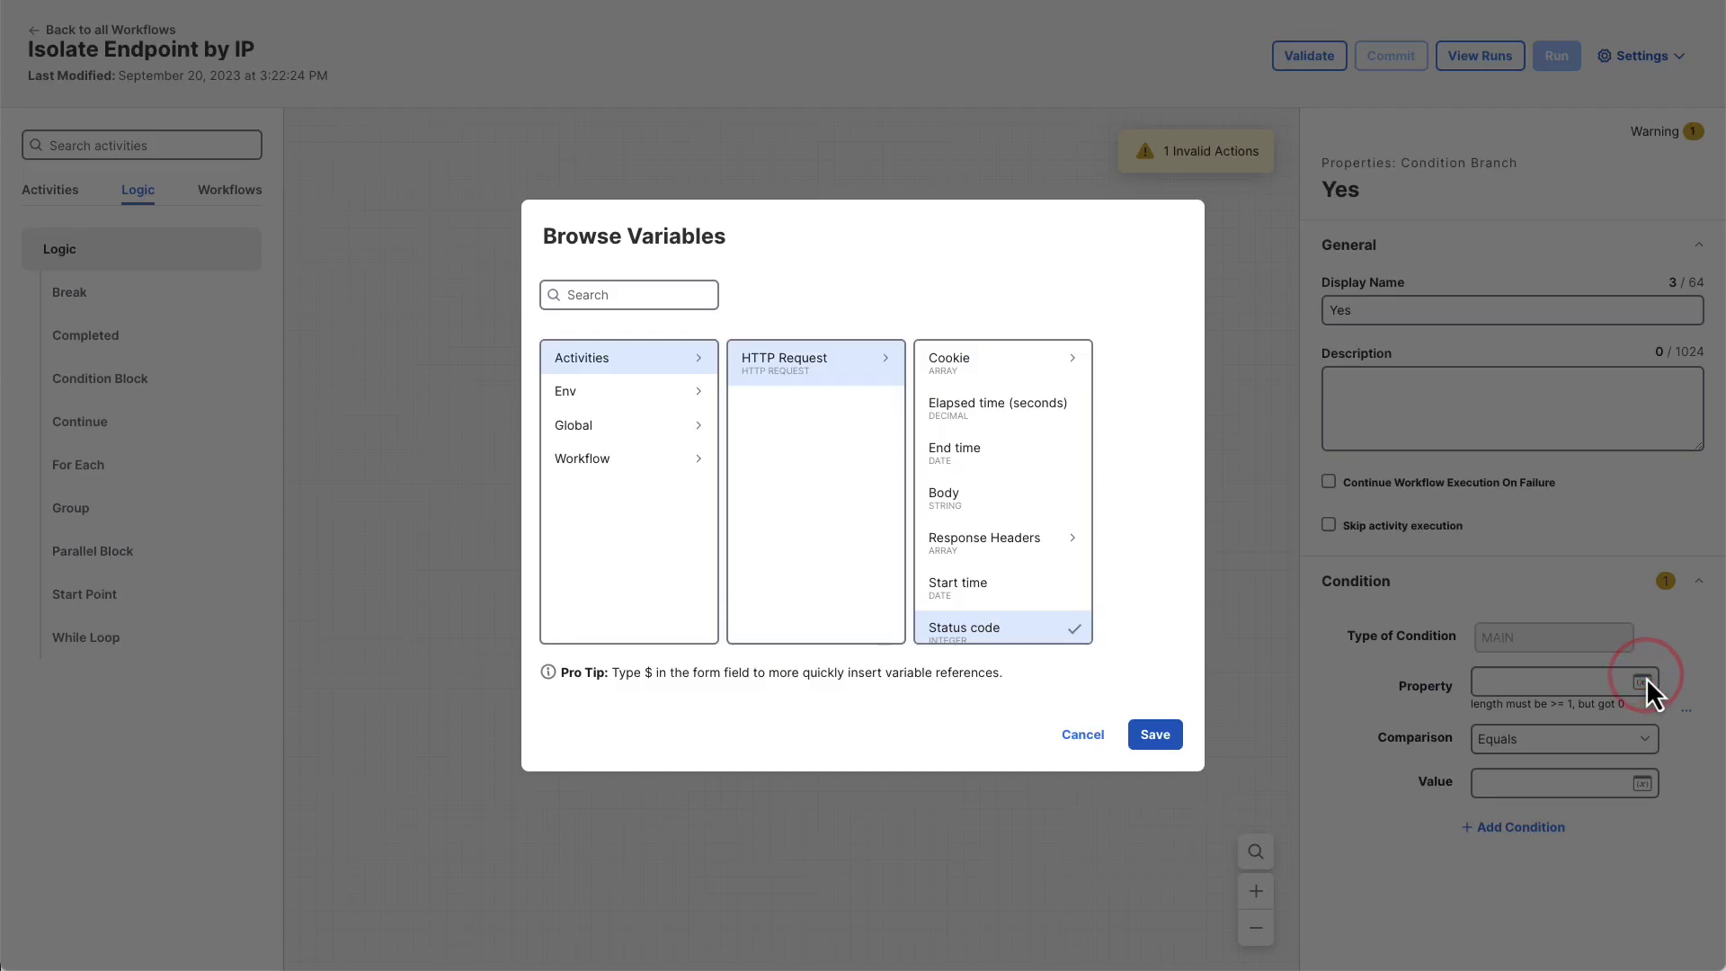
scroll(1034, 598, down, 1)
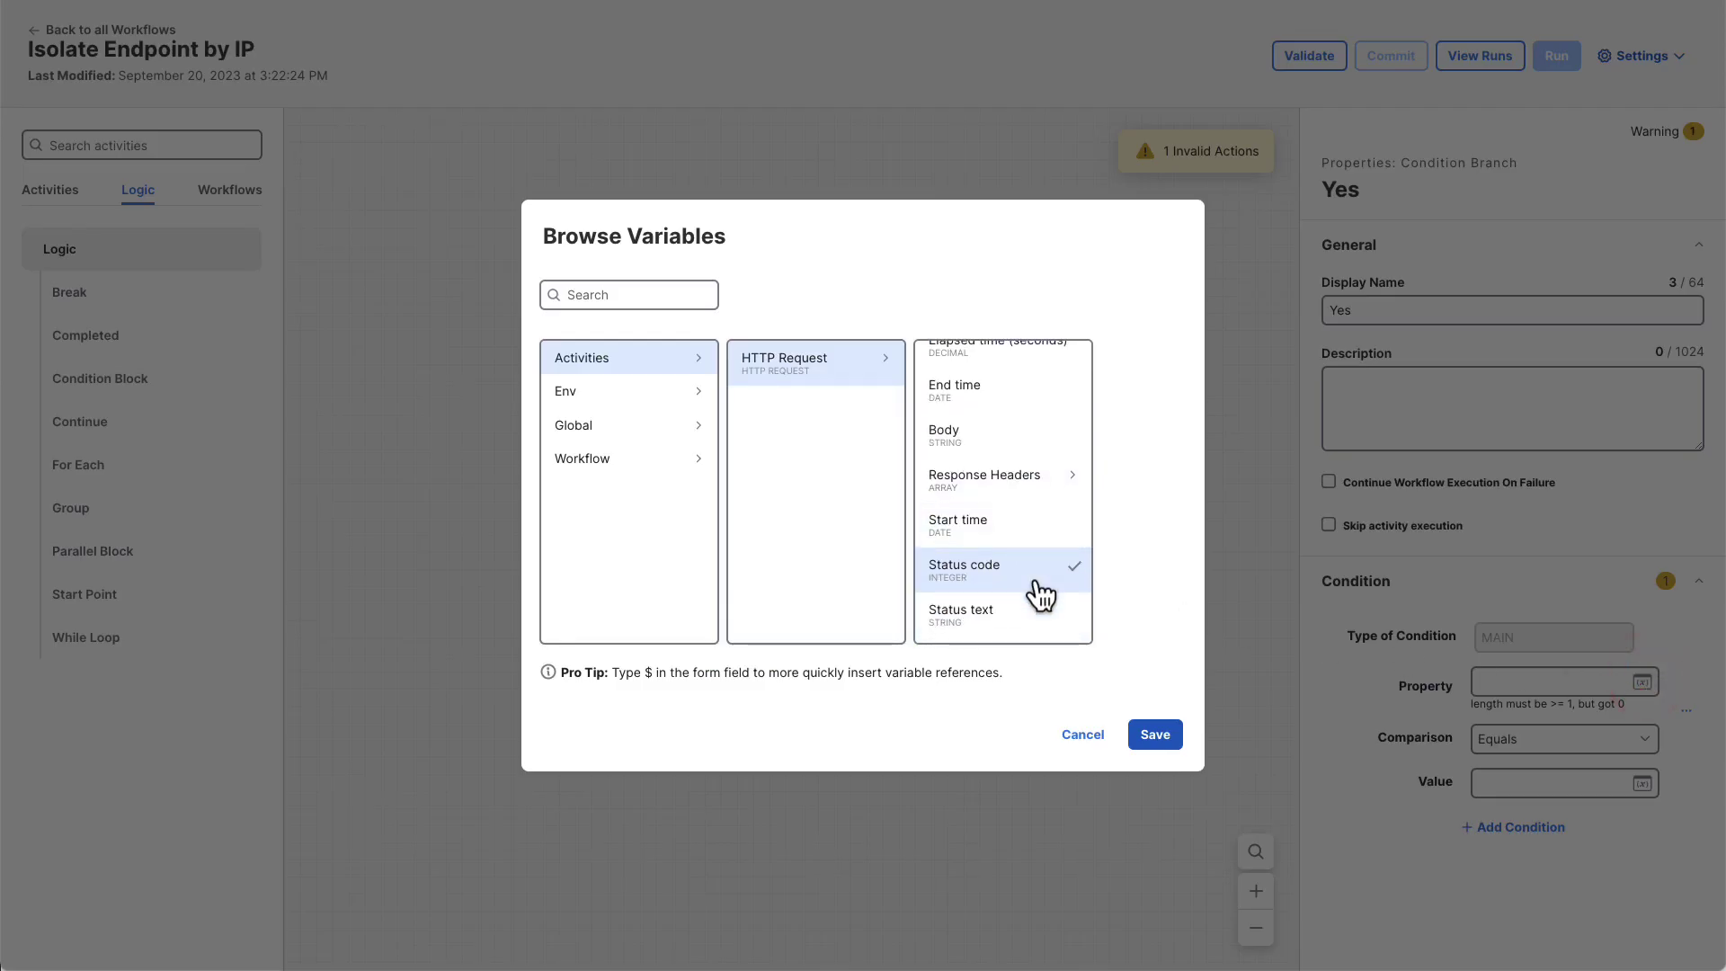
click(1155, 734)
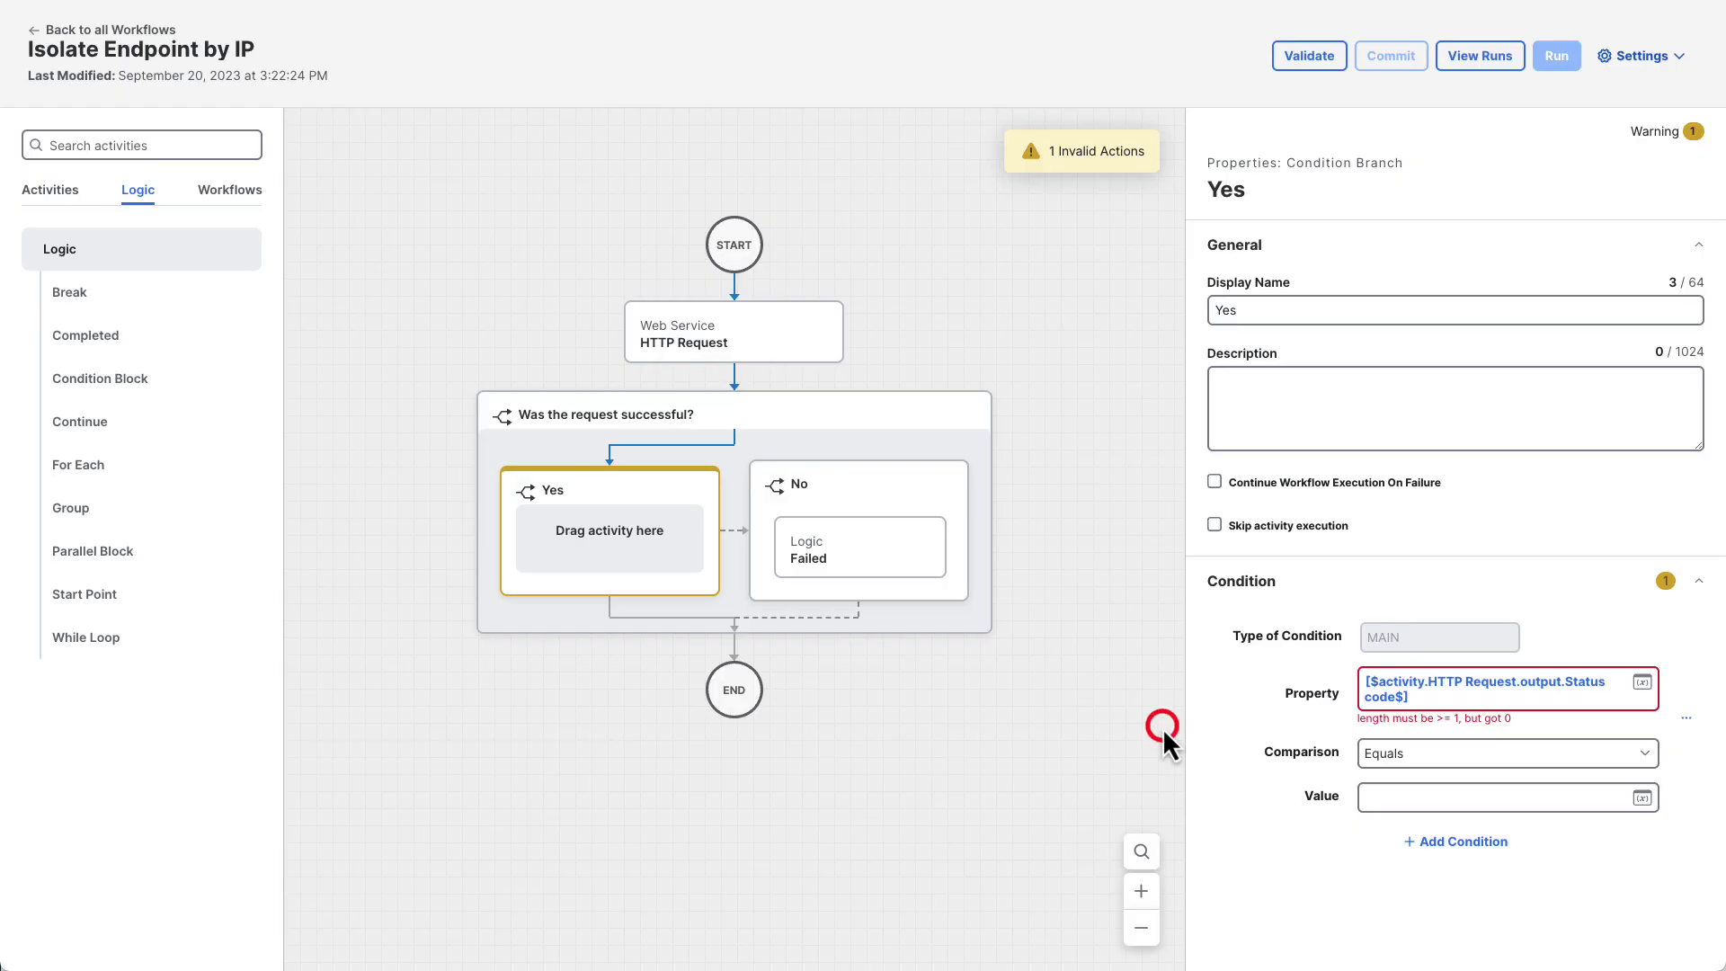
click(1405, 798)
text(200)
scroll(1405, 798, down, 1)
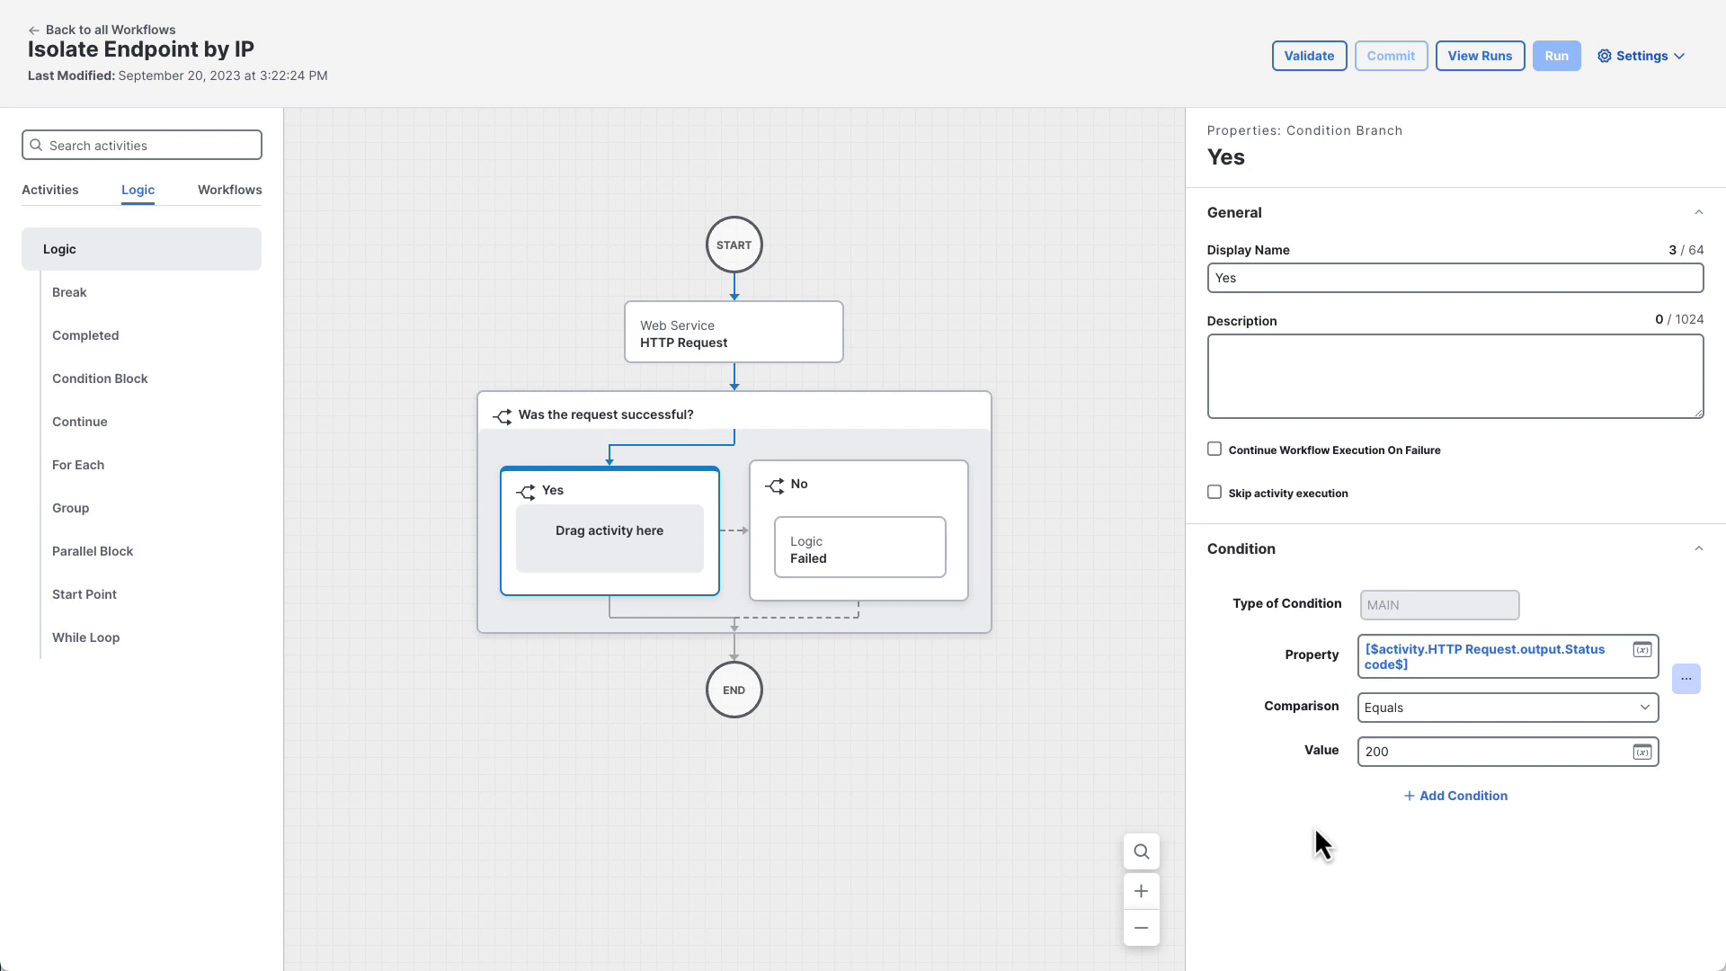
- Add a JSONPath Query to the Yes branch, set to continue on failure, reading the HTTP Request response body
click(59, 192)
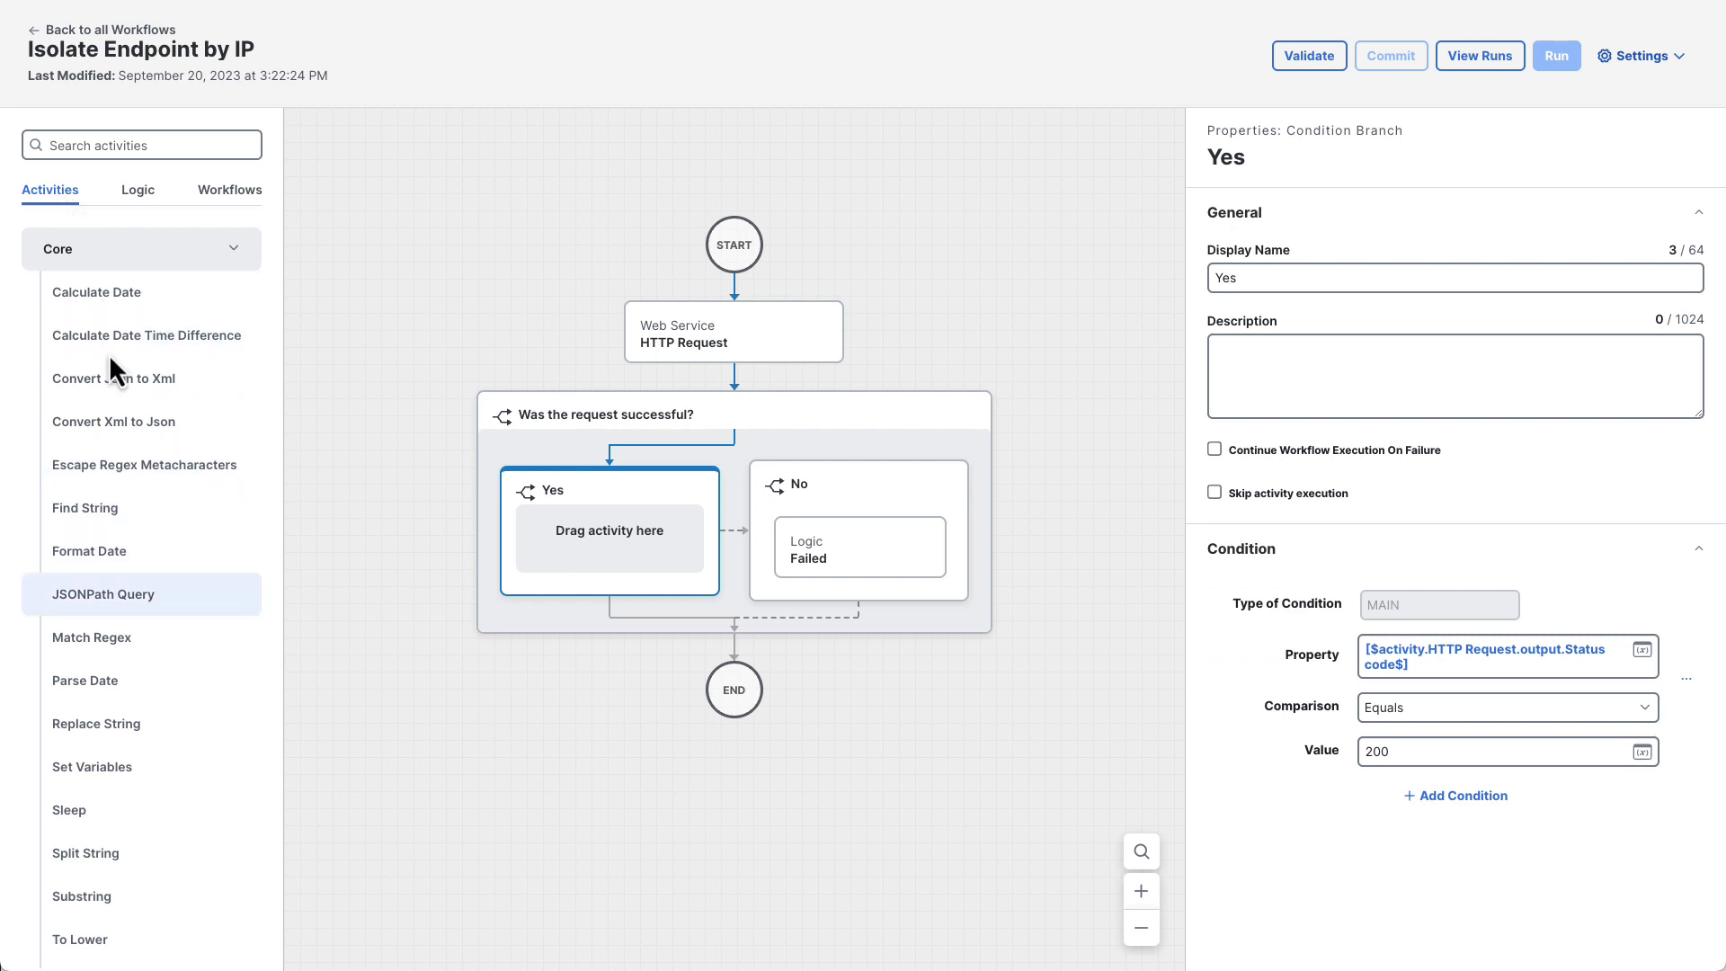
drag(176, 587, 628, 546)
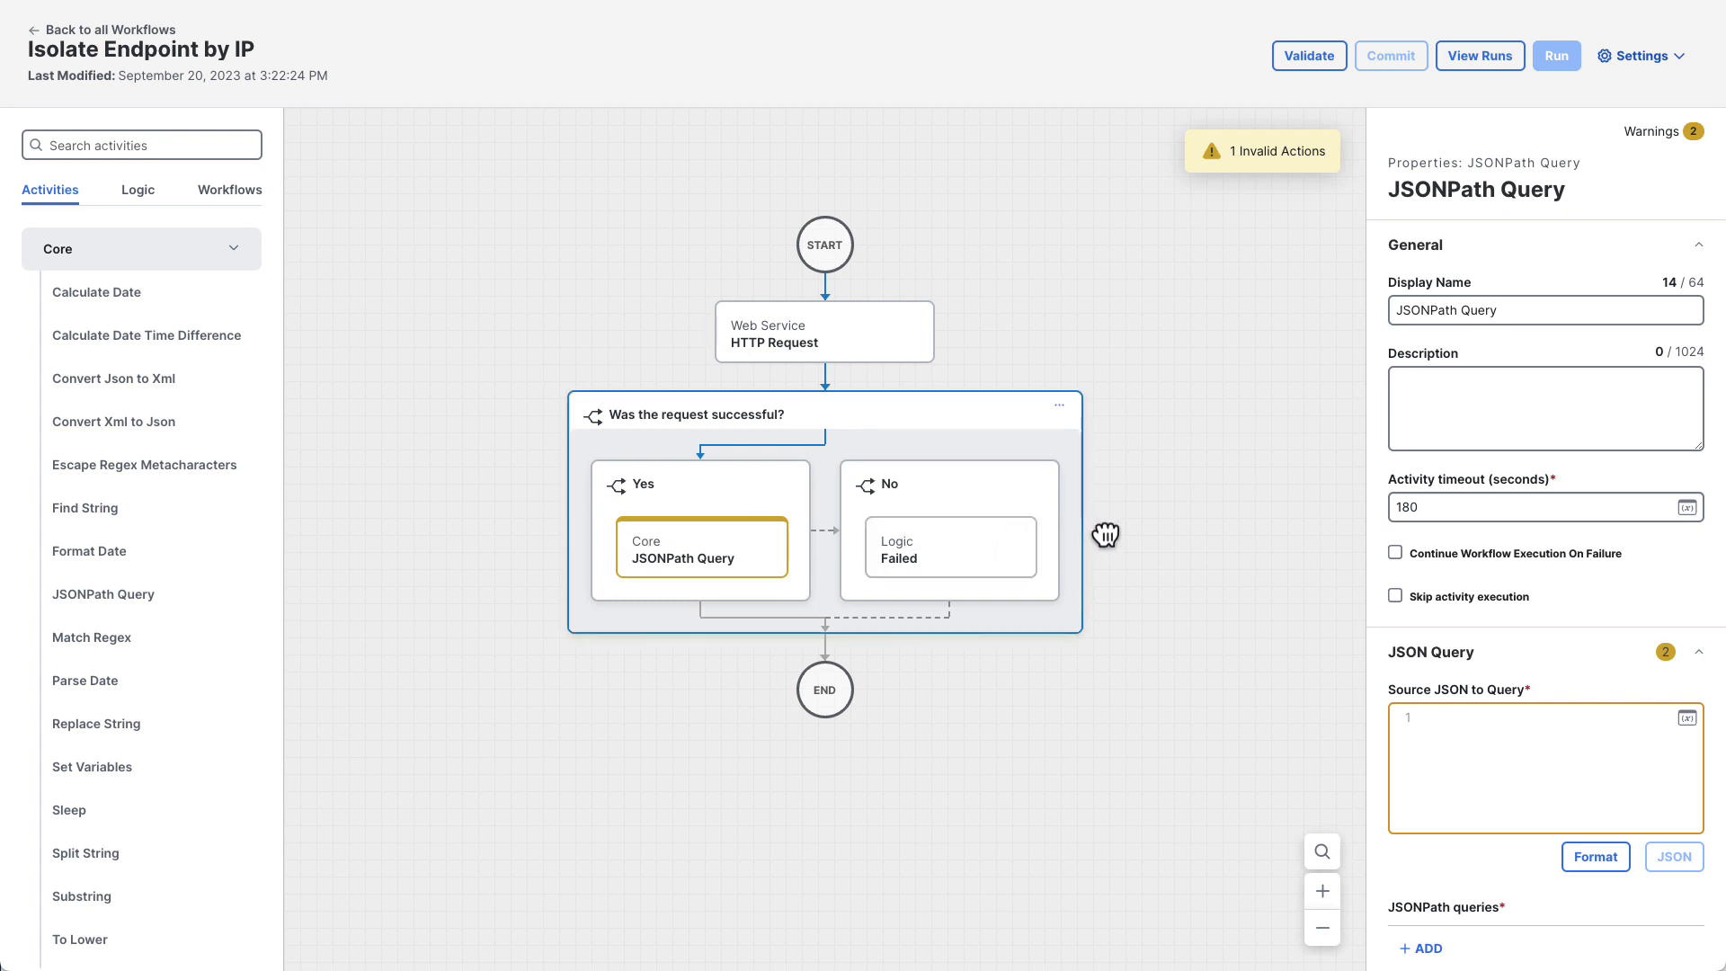
click(1436, 554)
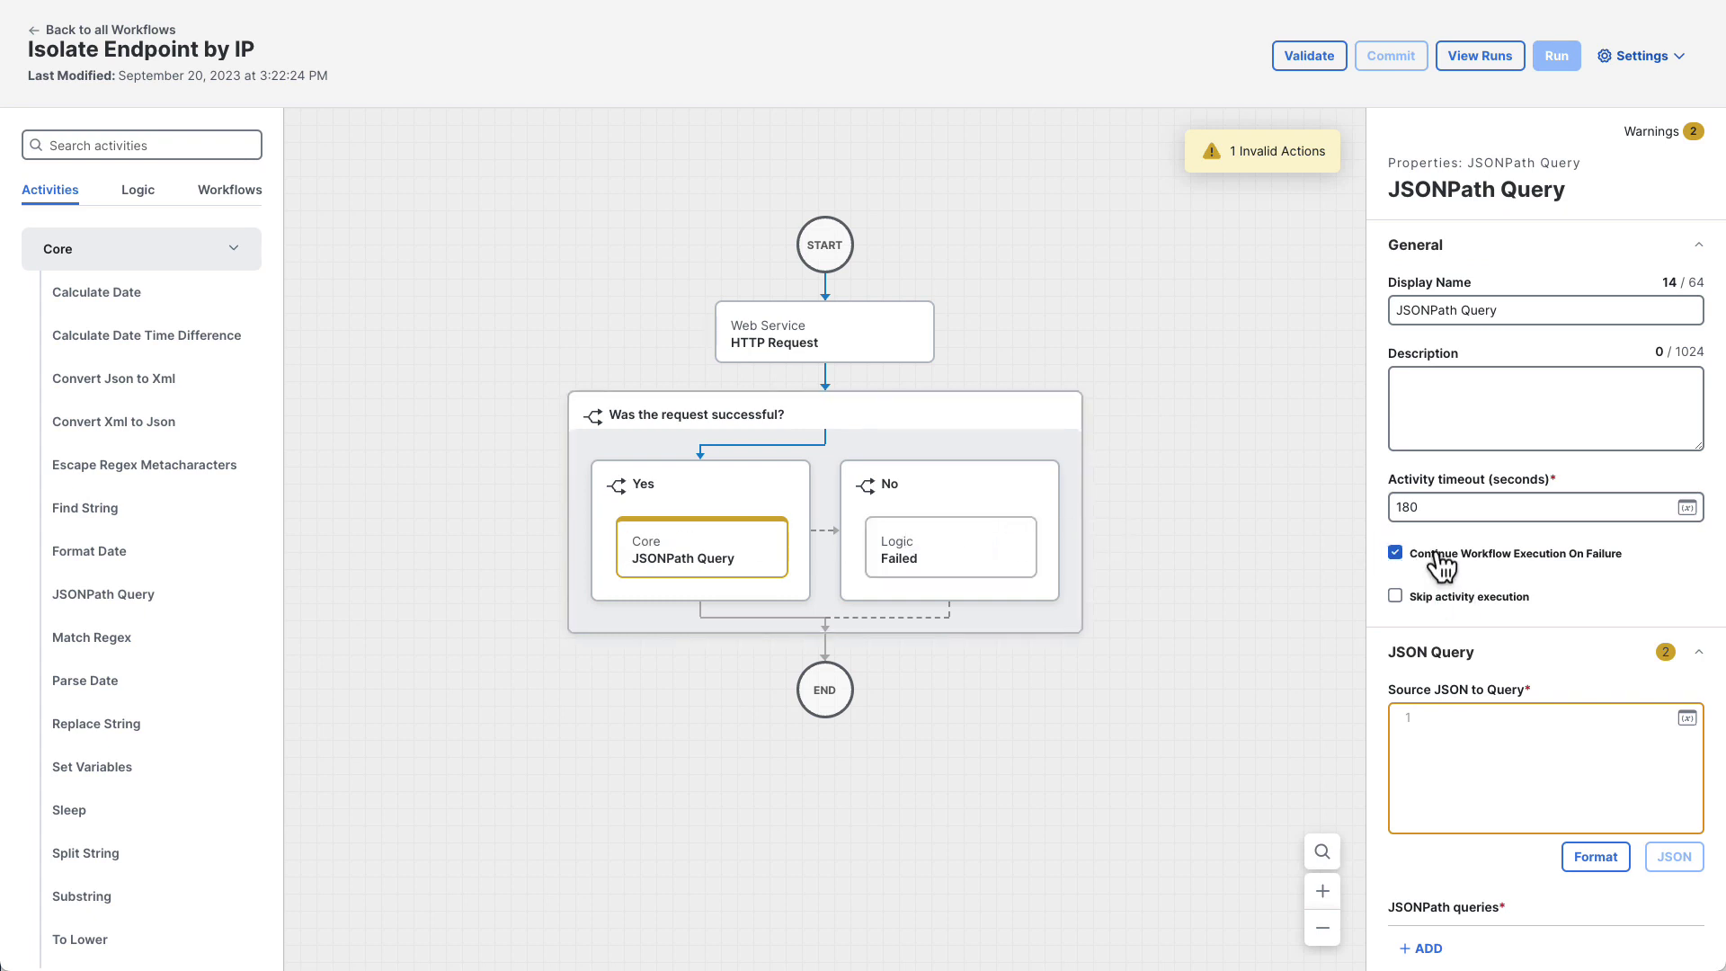
scroll(1394, 557, down, 1)
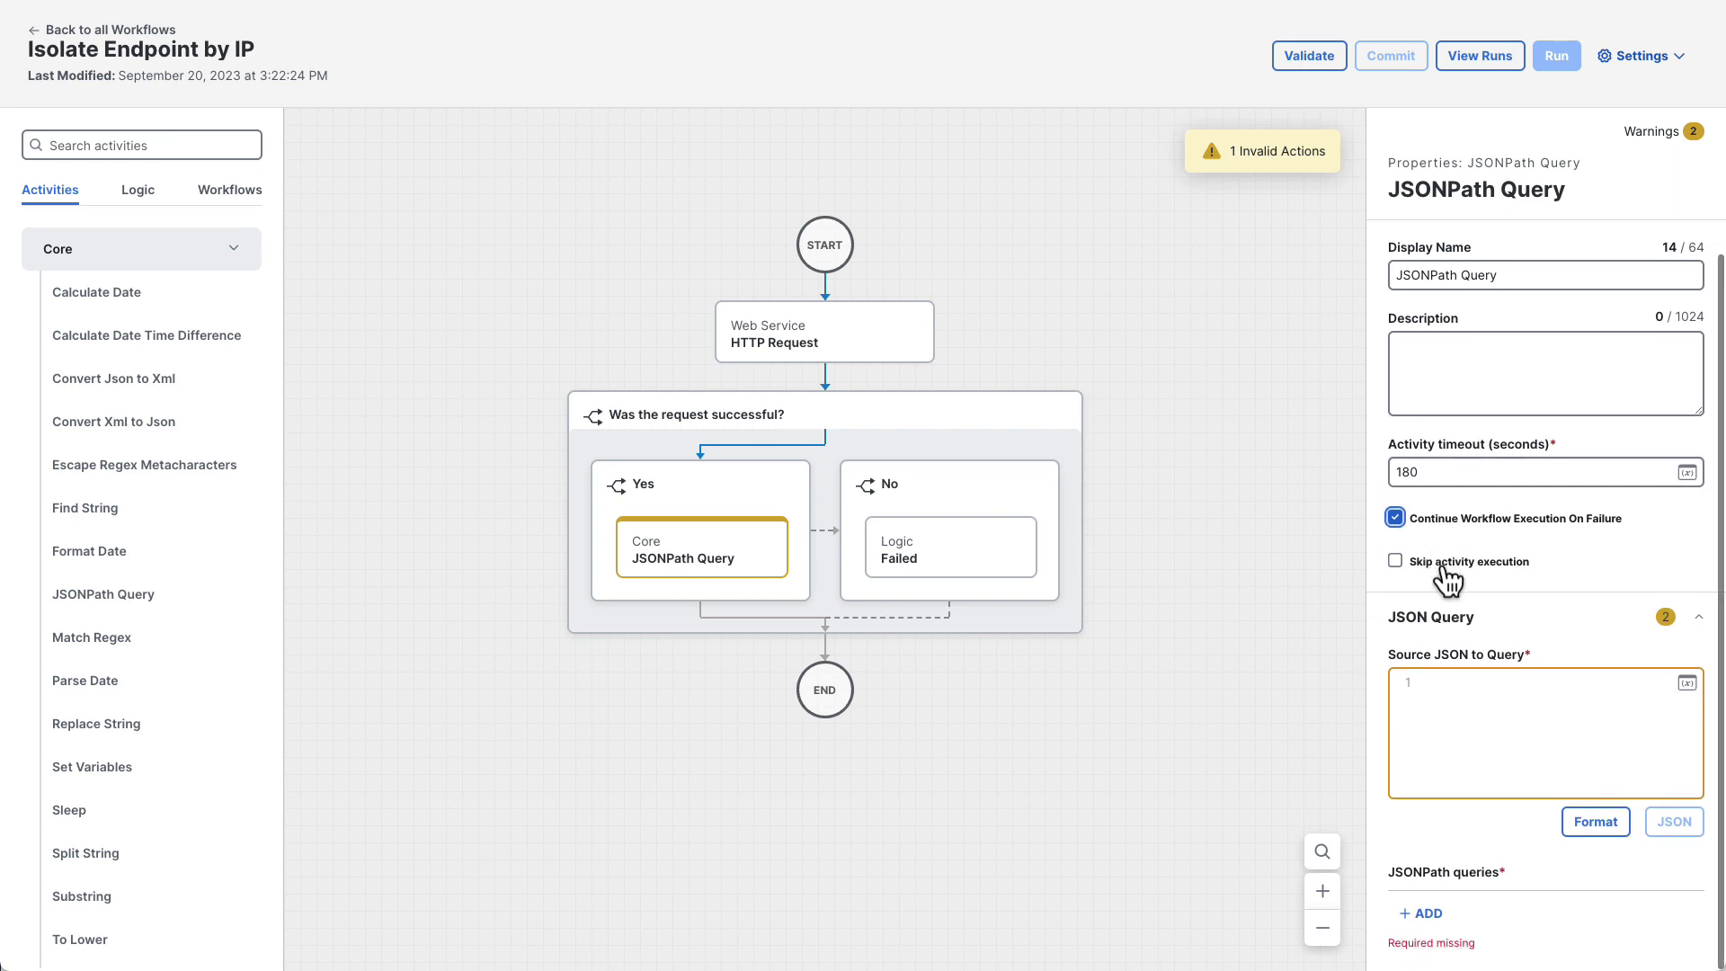
click(1687, 685)
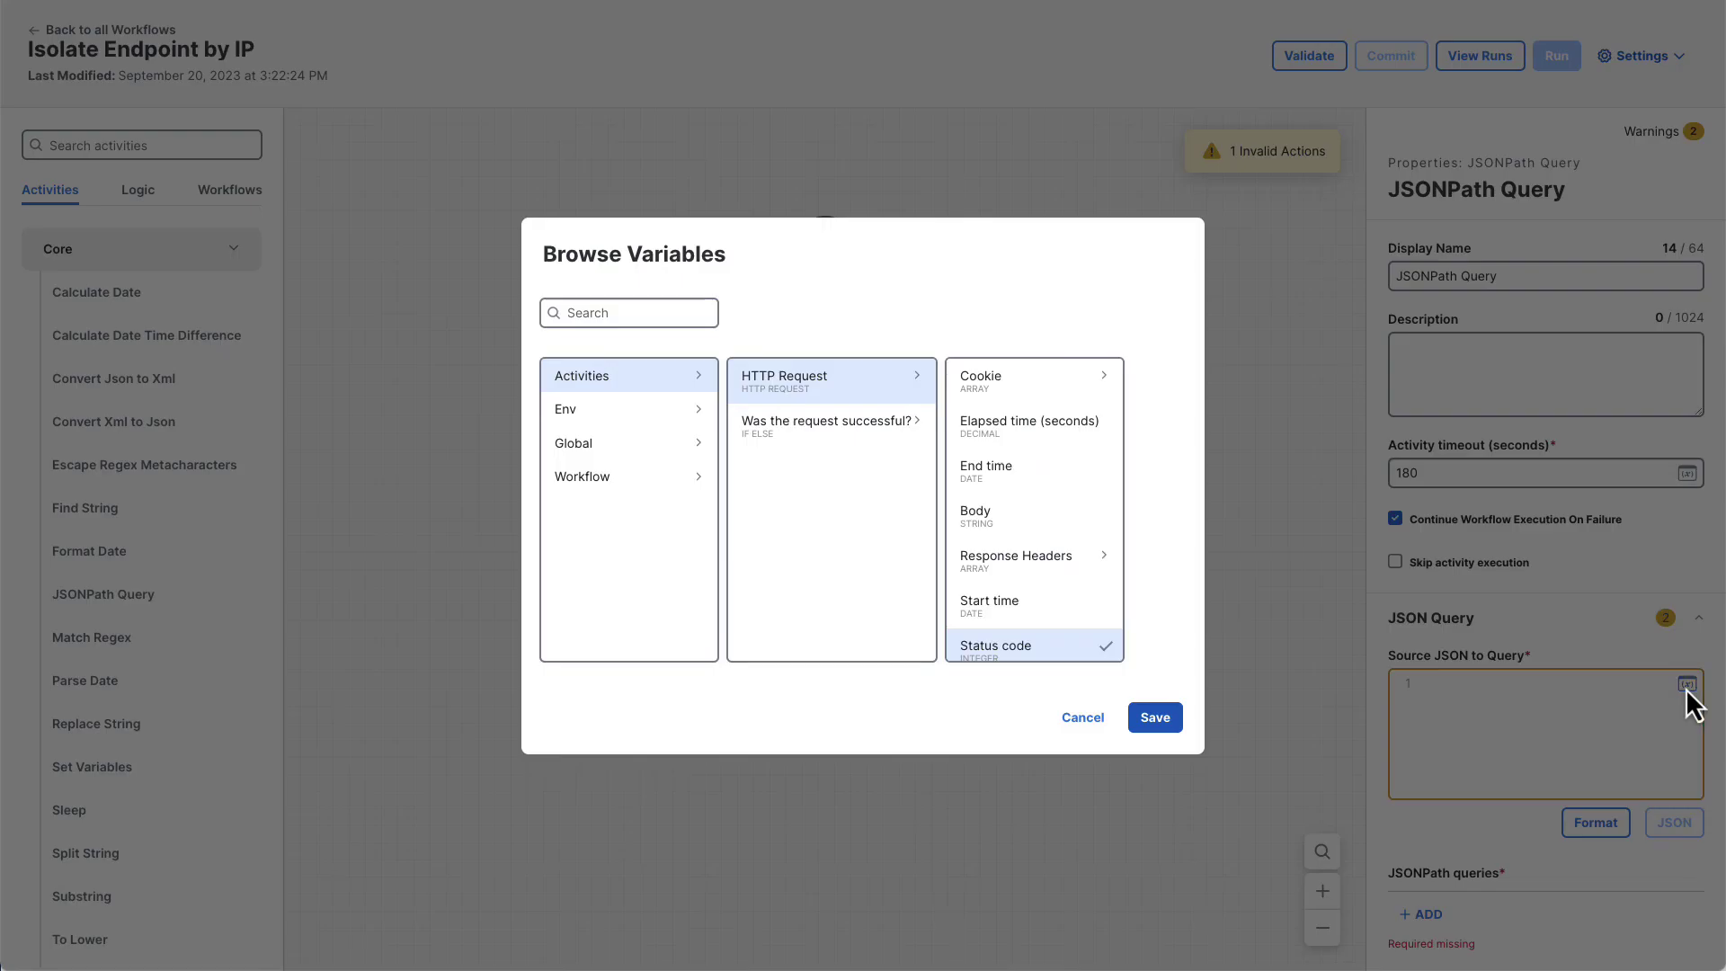
click(1089, 532)
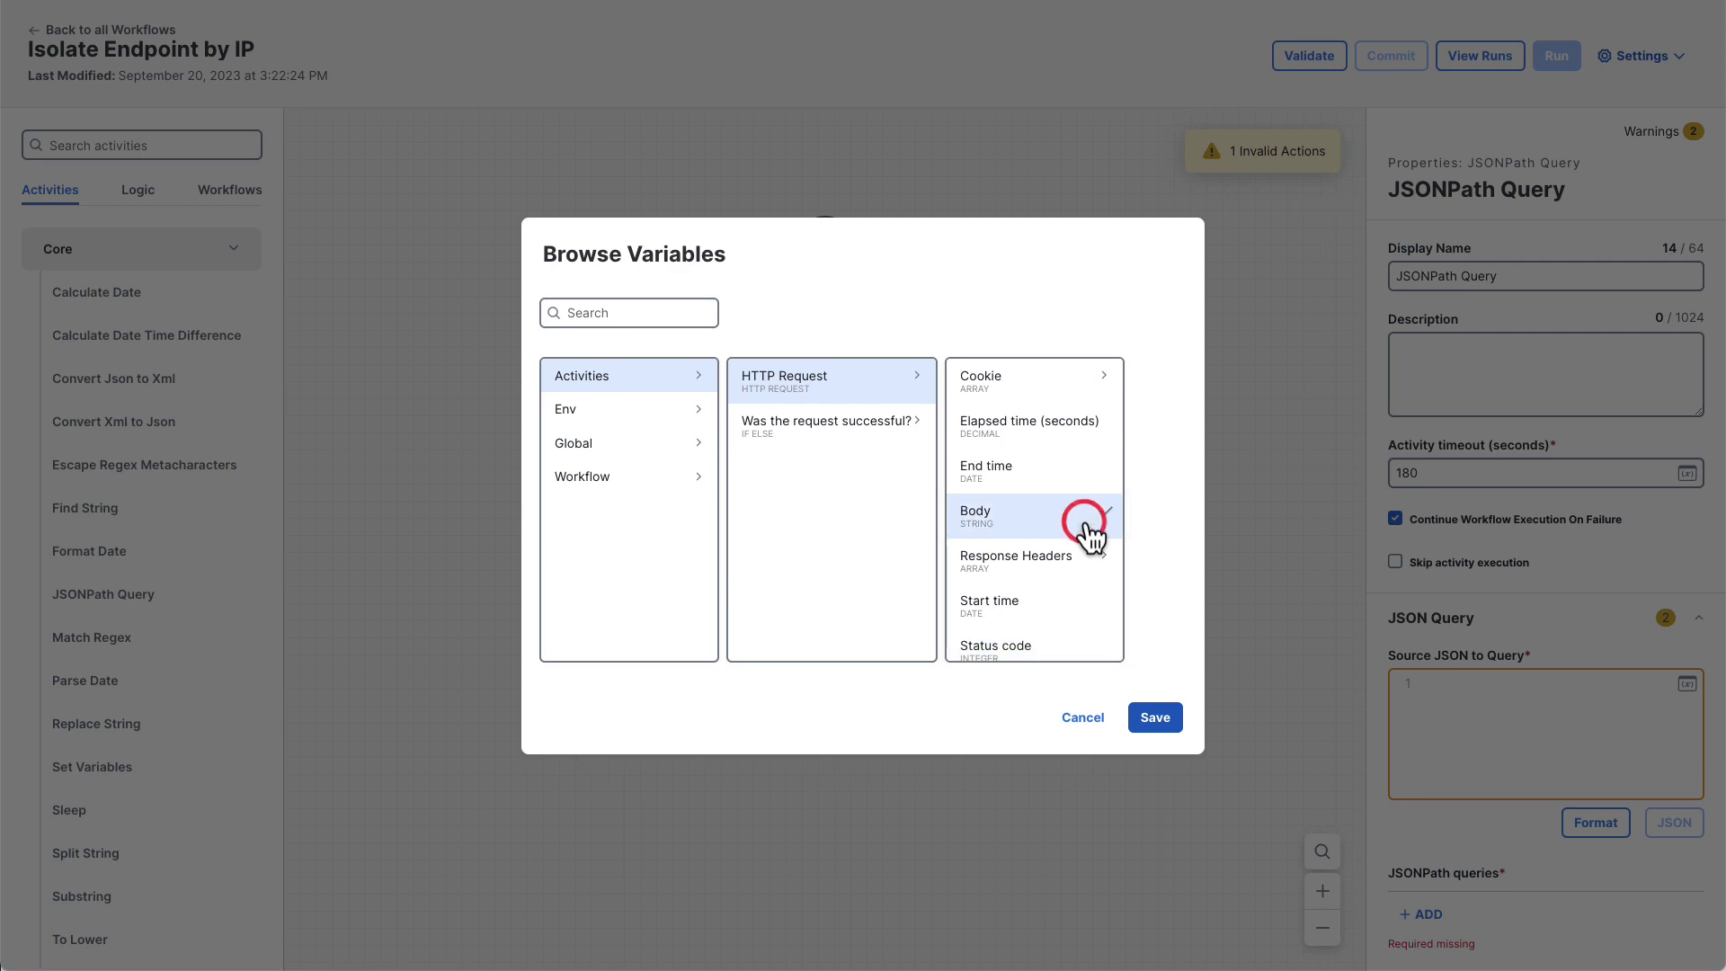
click(1155, 719)
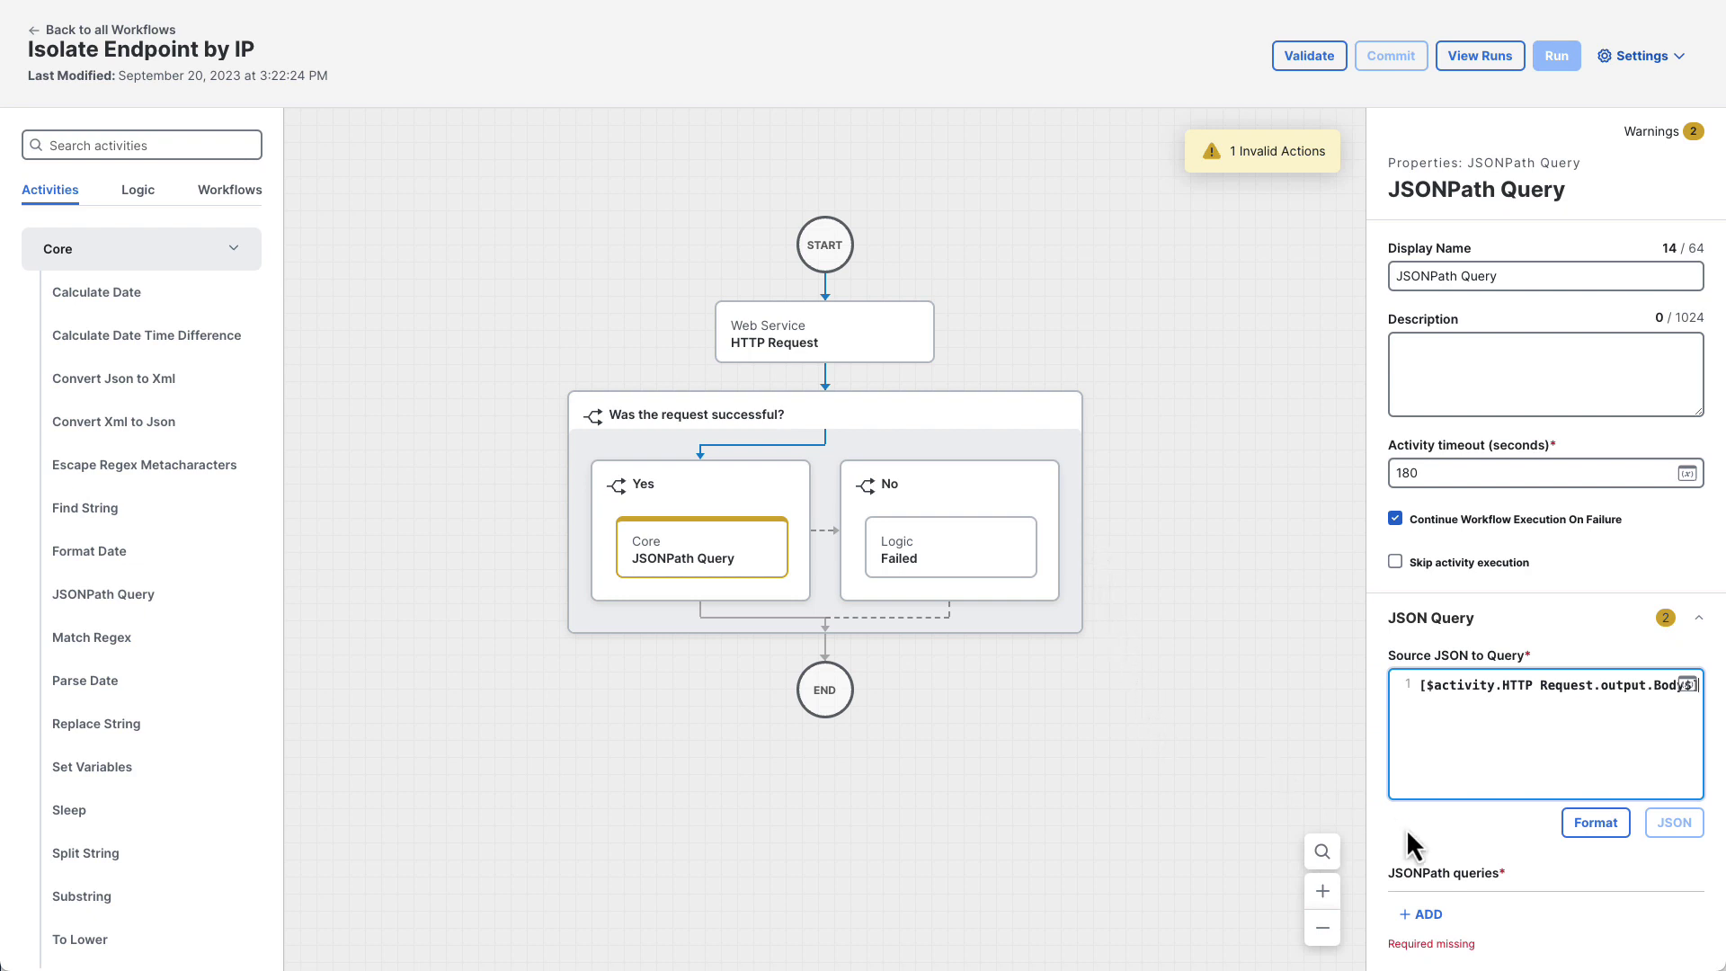
- Add the query $.data[0].connector_guid with property name computer_id
click(1421, 913)
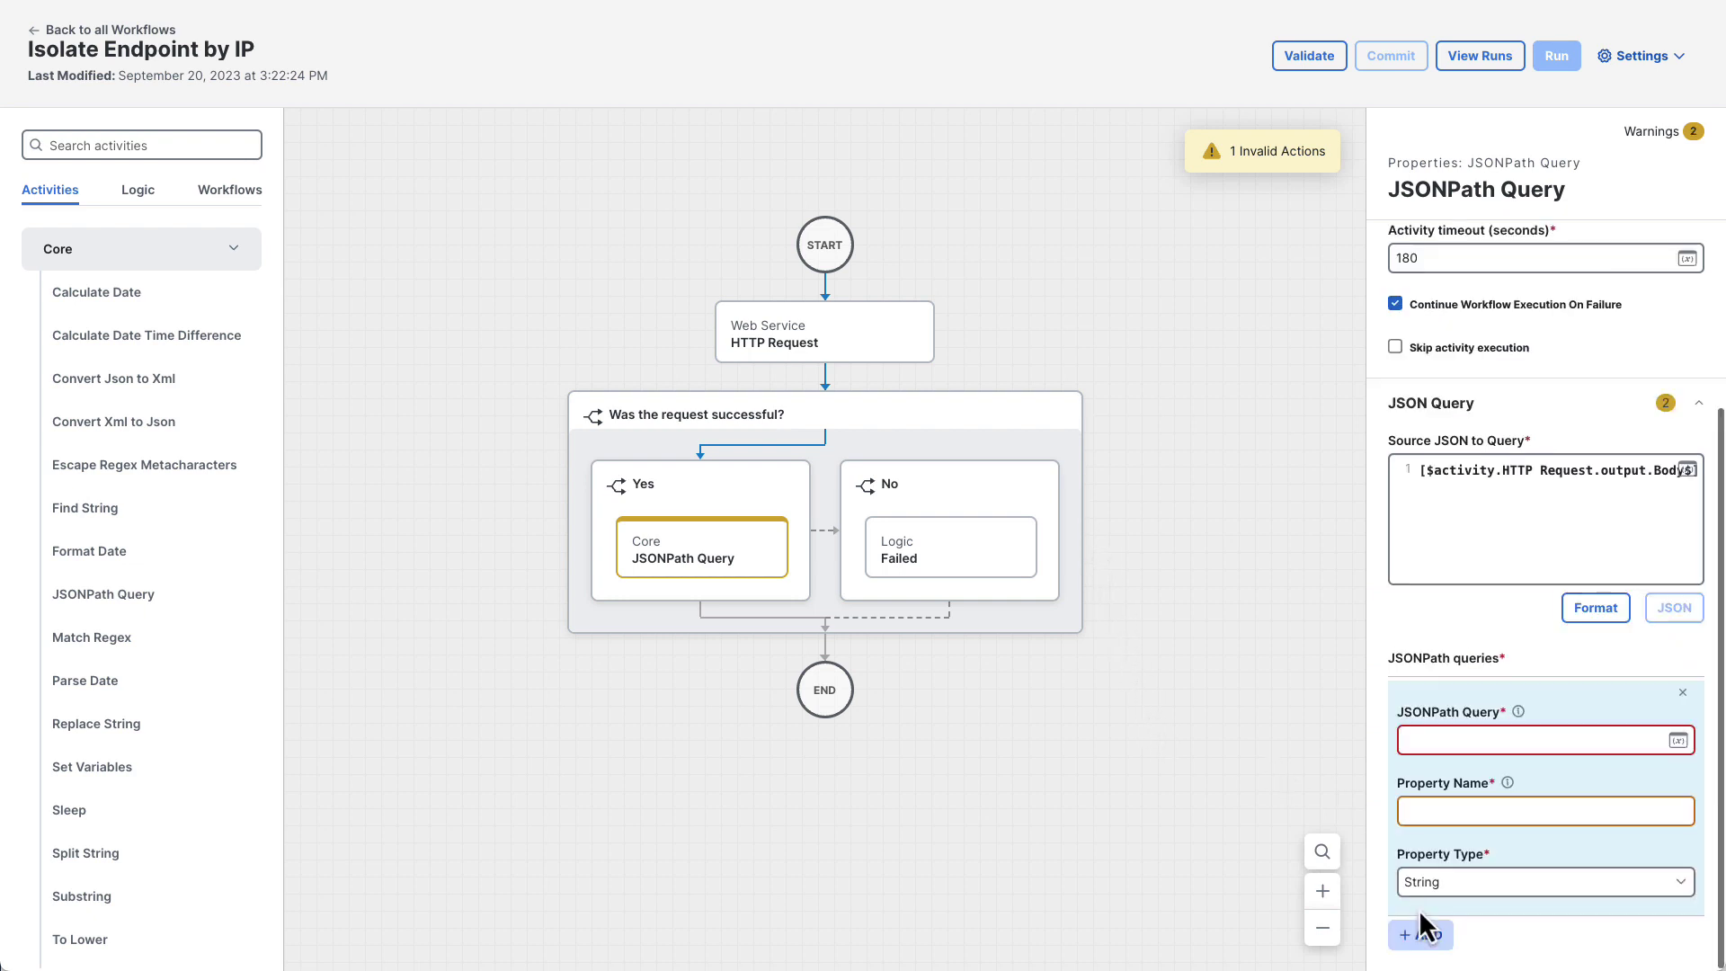
click(1442, 739)
text($.data[0].connector_guid)
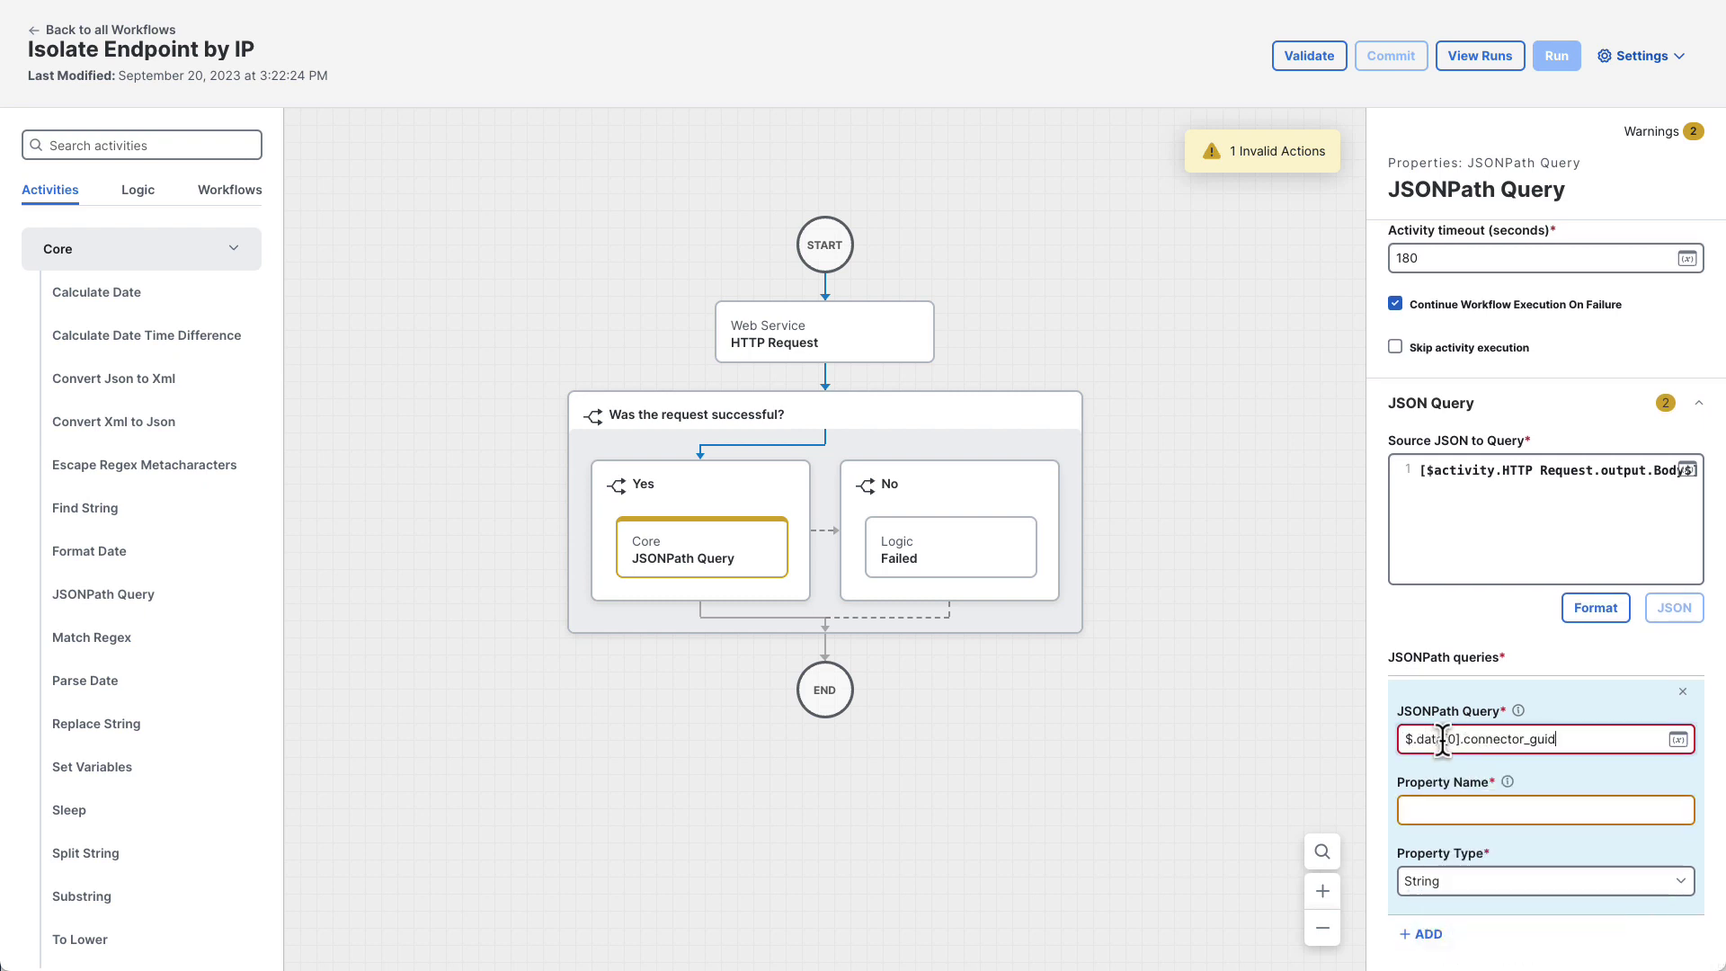
key(Tab)
text(computer_id)
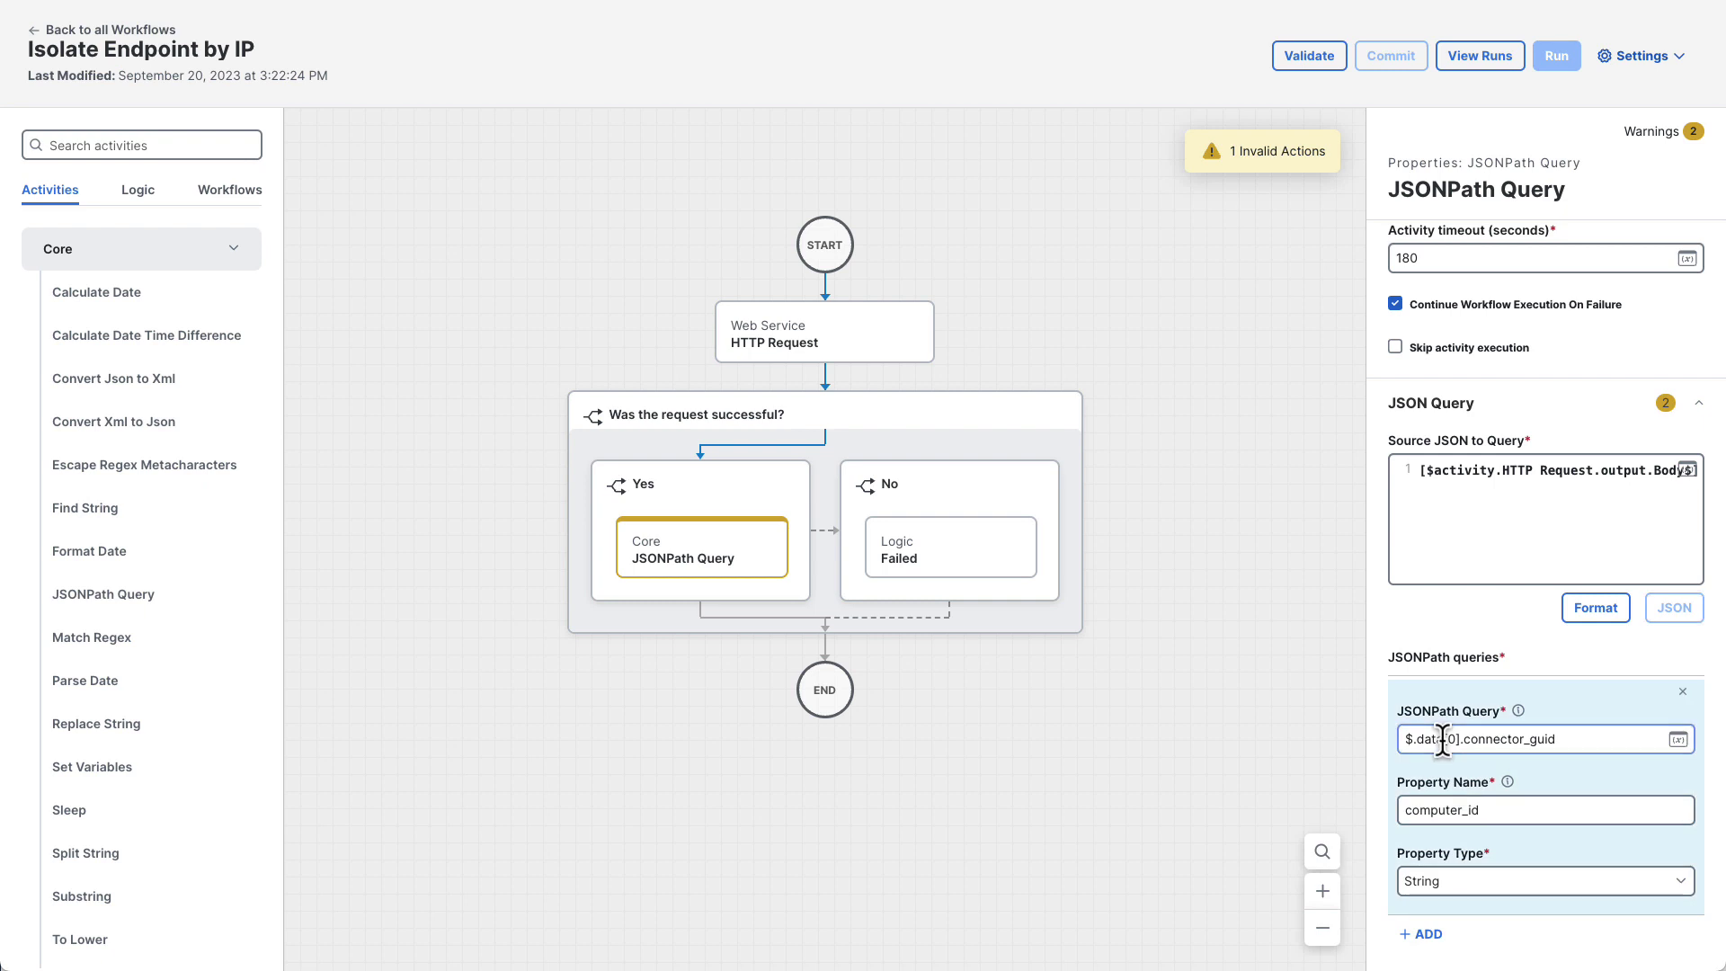
click(125, 191)
- Place a Condition Block below the JSONPath Query and name it 'Was an ID extracted?'
drag(127, 376, 700, 585)
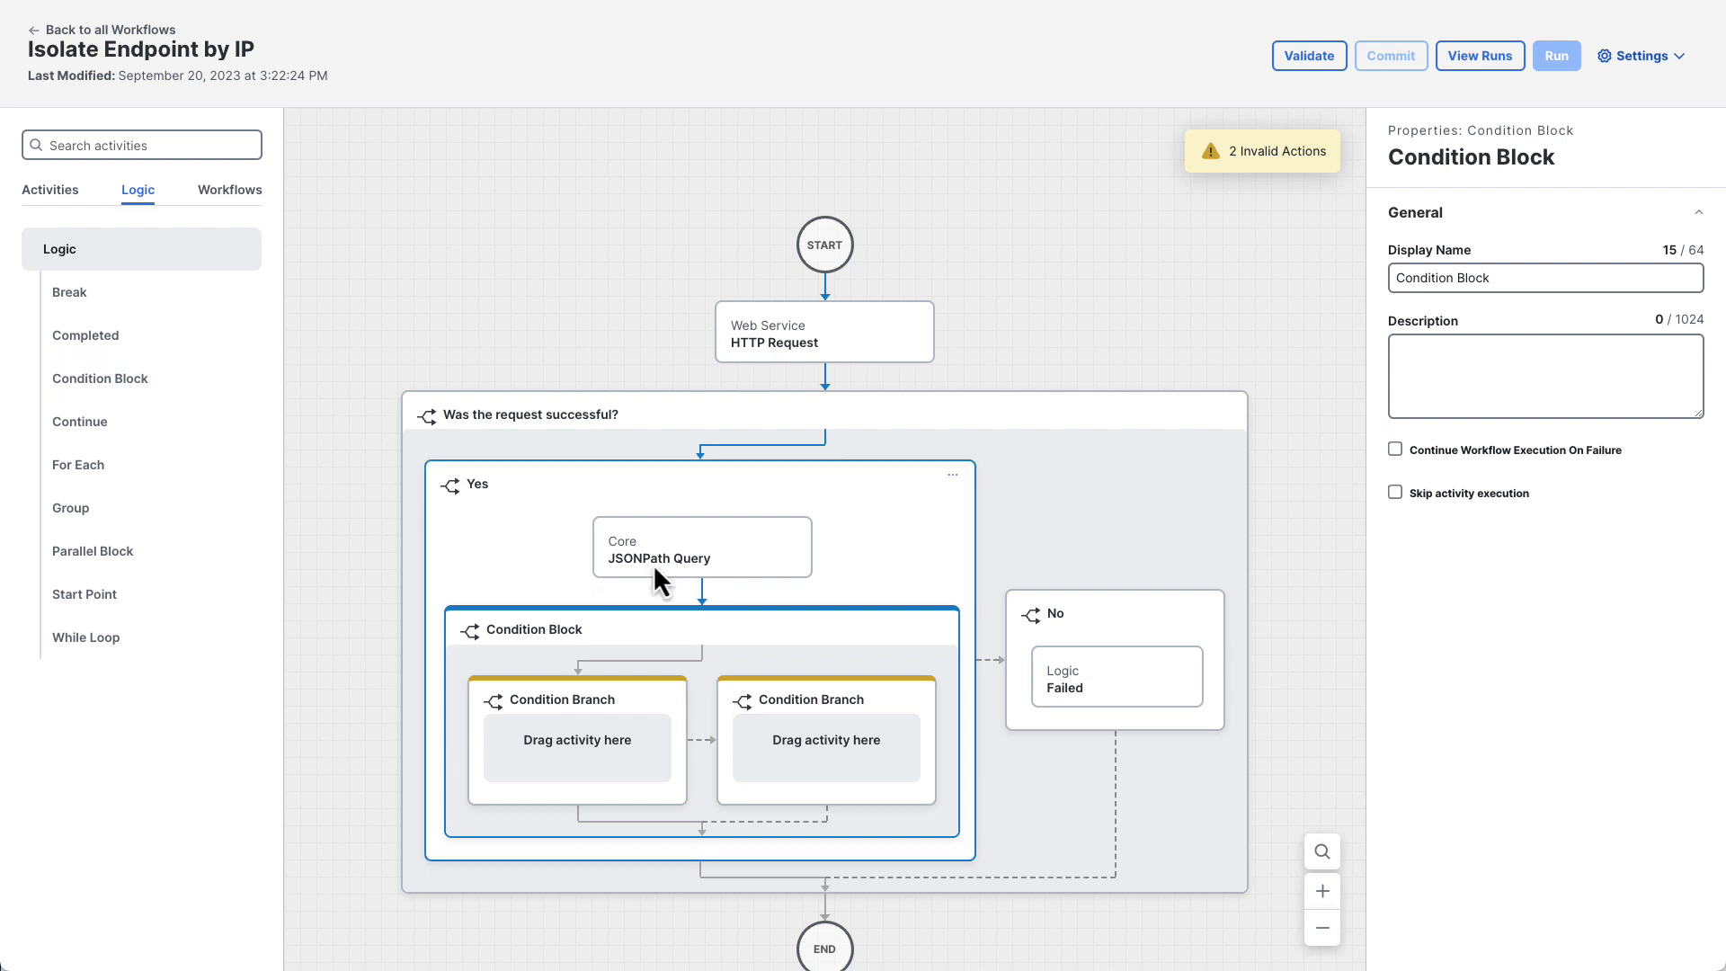
triple_click(1517, 280)
text(Was an ID extracted?)
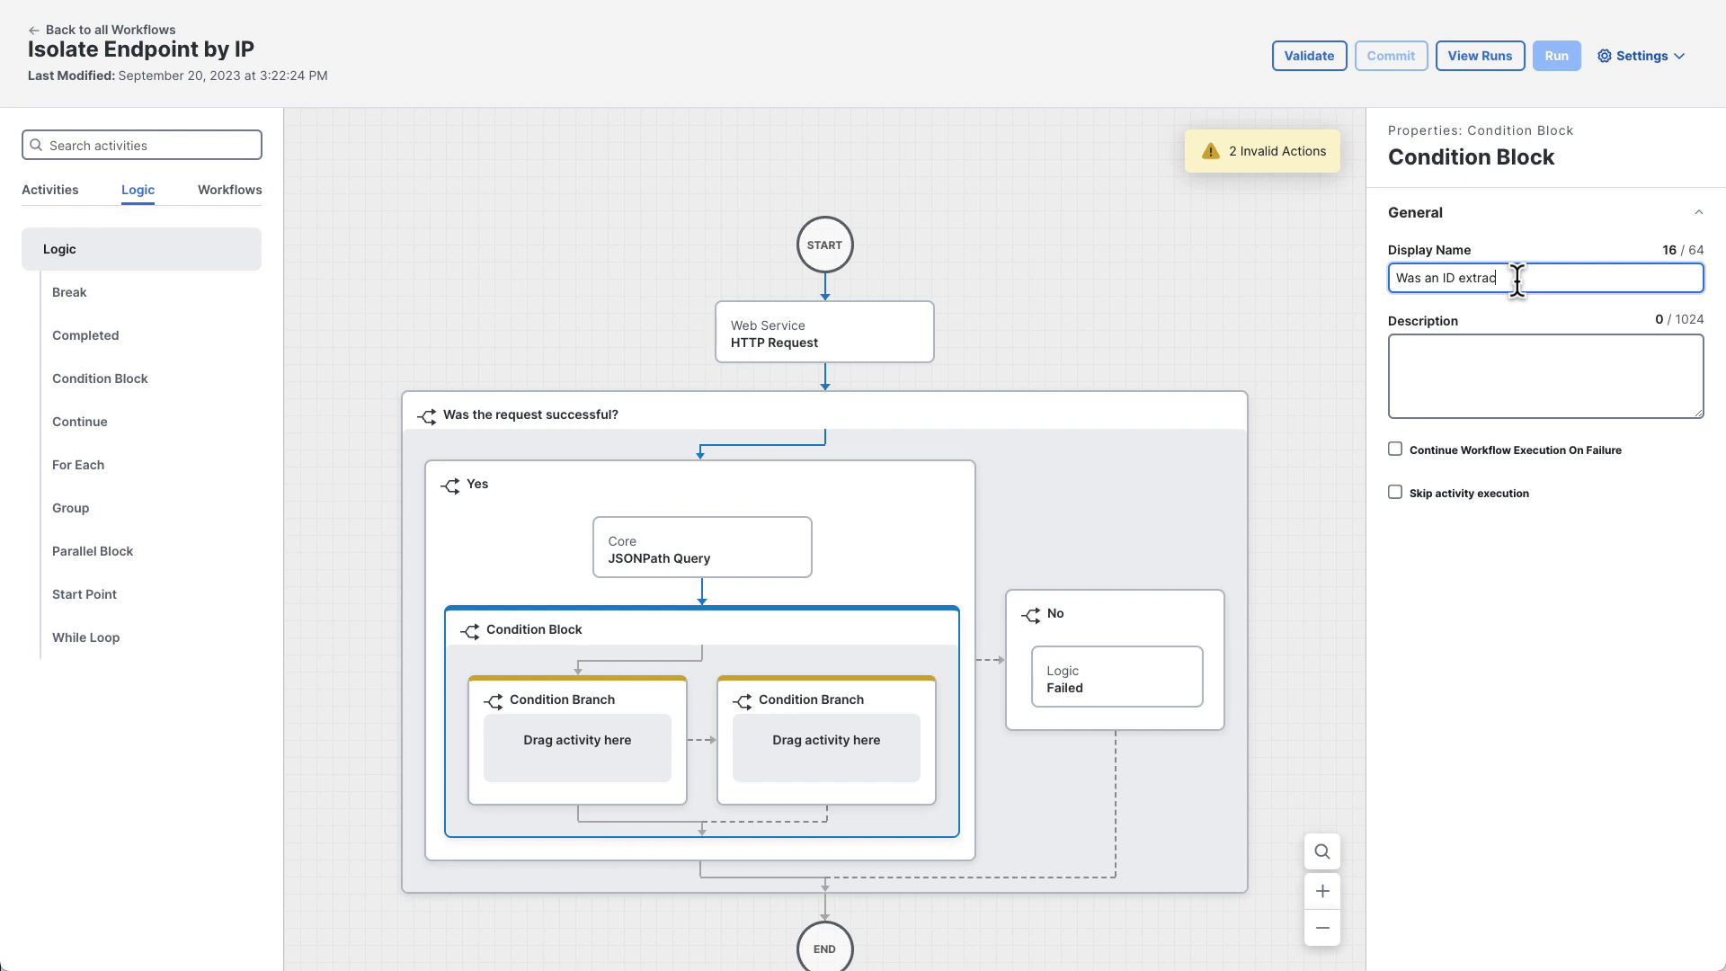
click(1537, 328)
click(1517, 280)
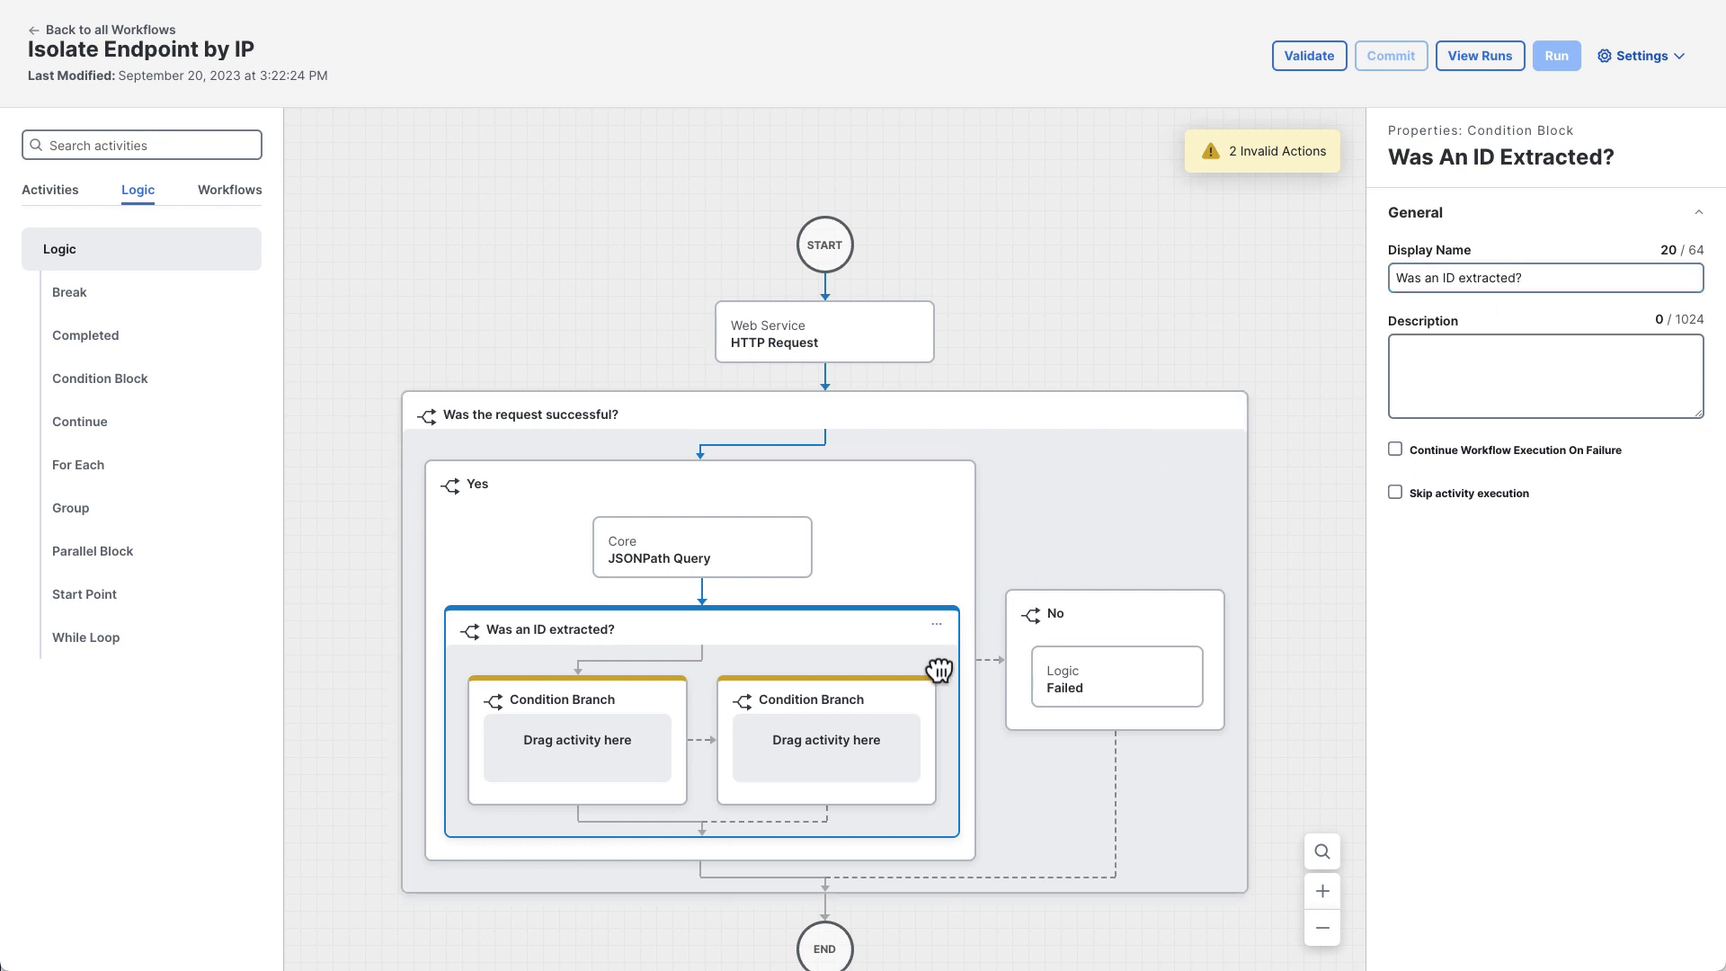
- Delete the extra condition branch and rename the remaining branch to No
click(914, 696)
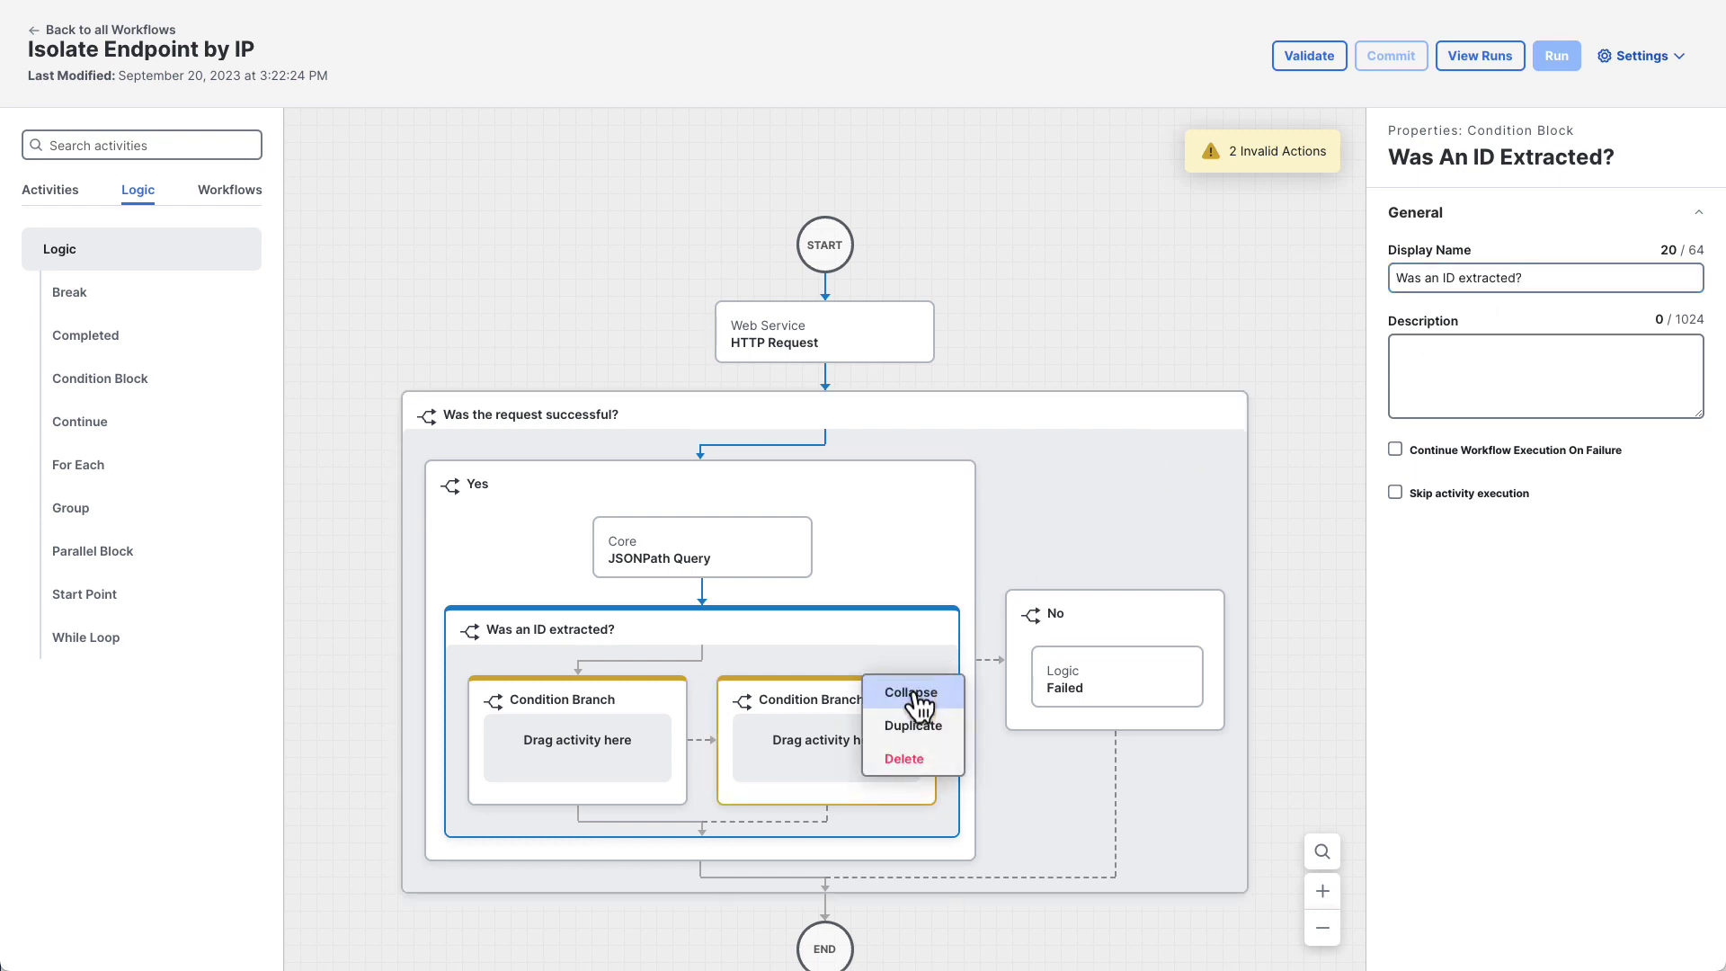
click(904, 760)
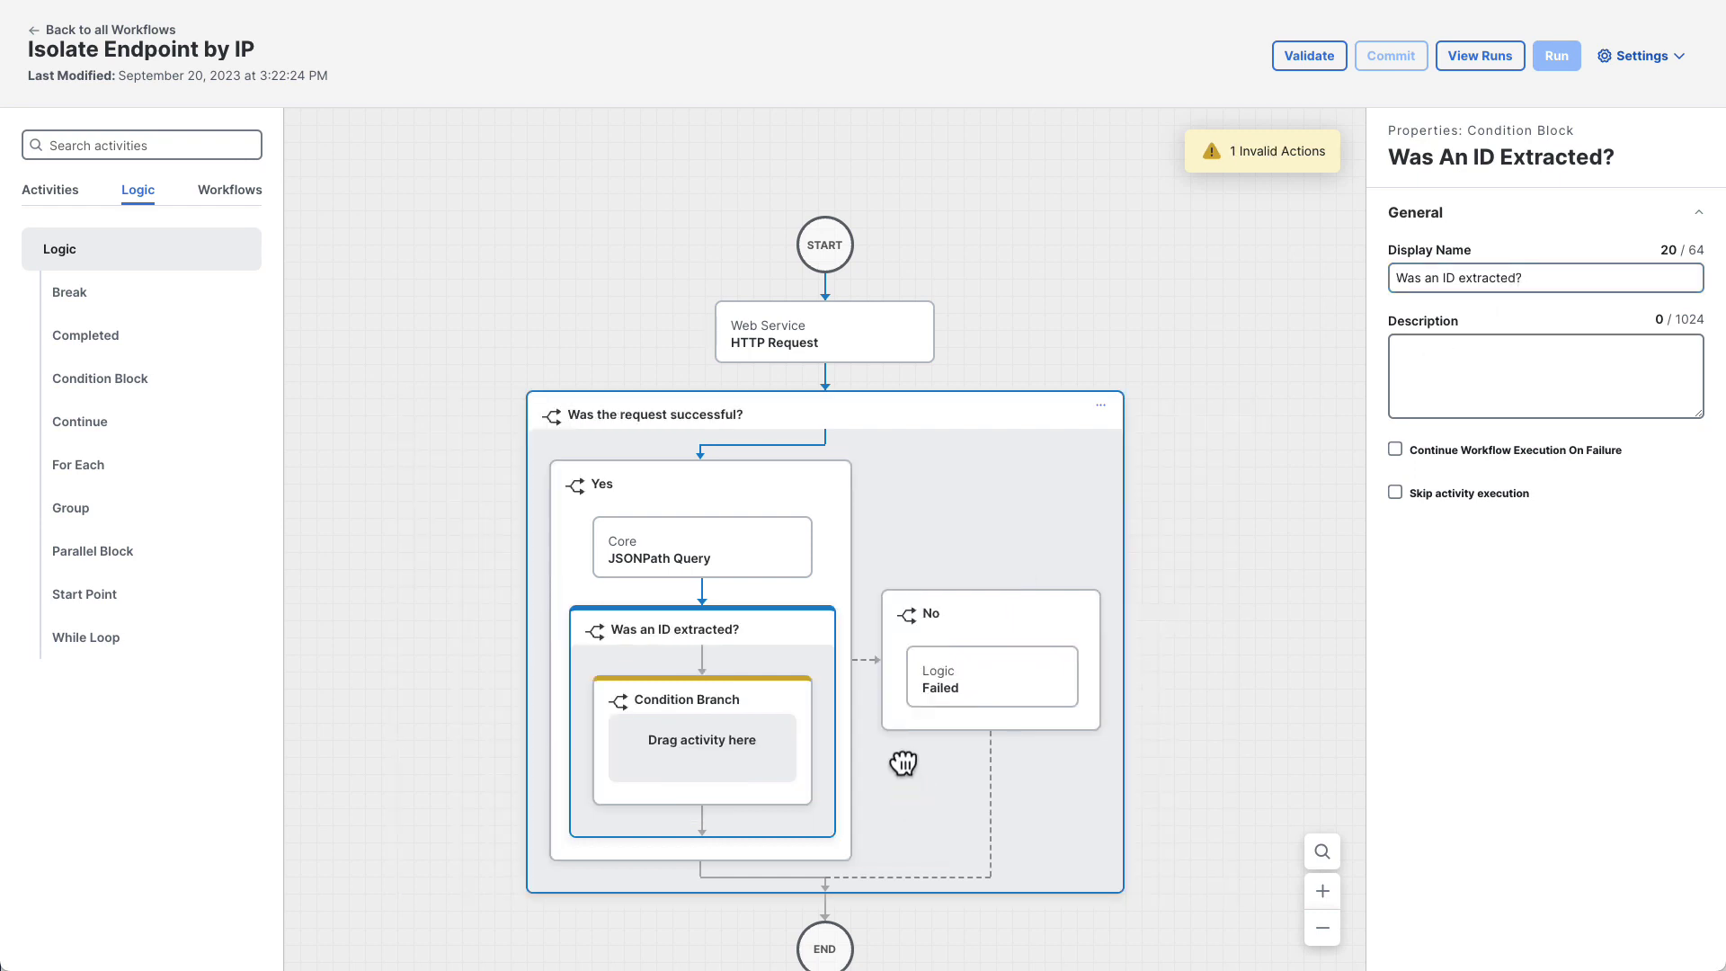
click(737, 703)
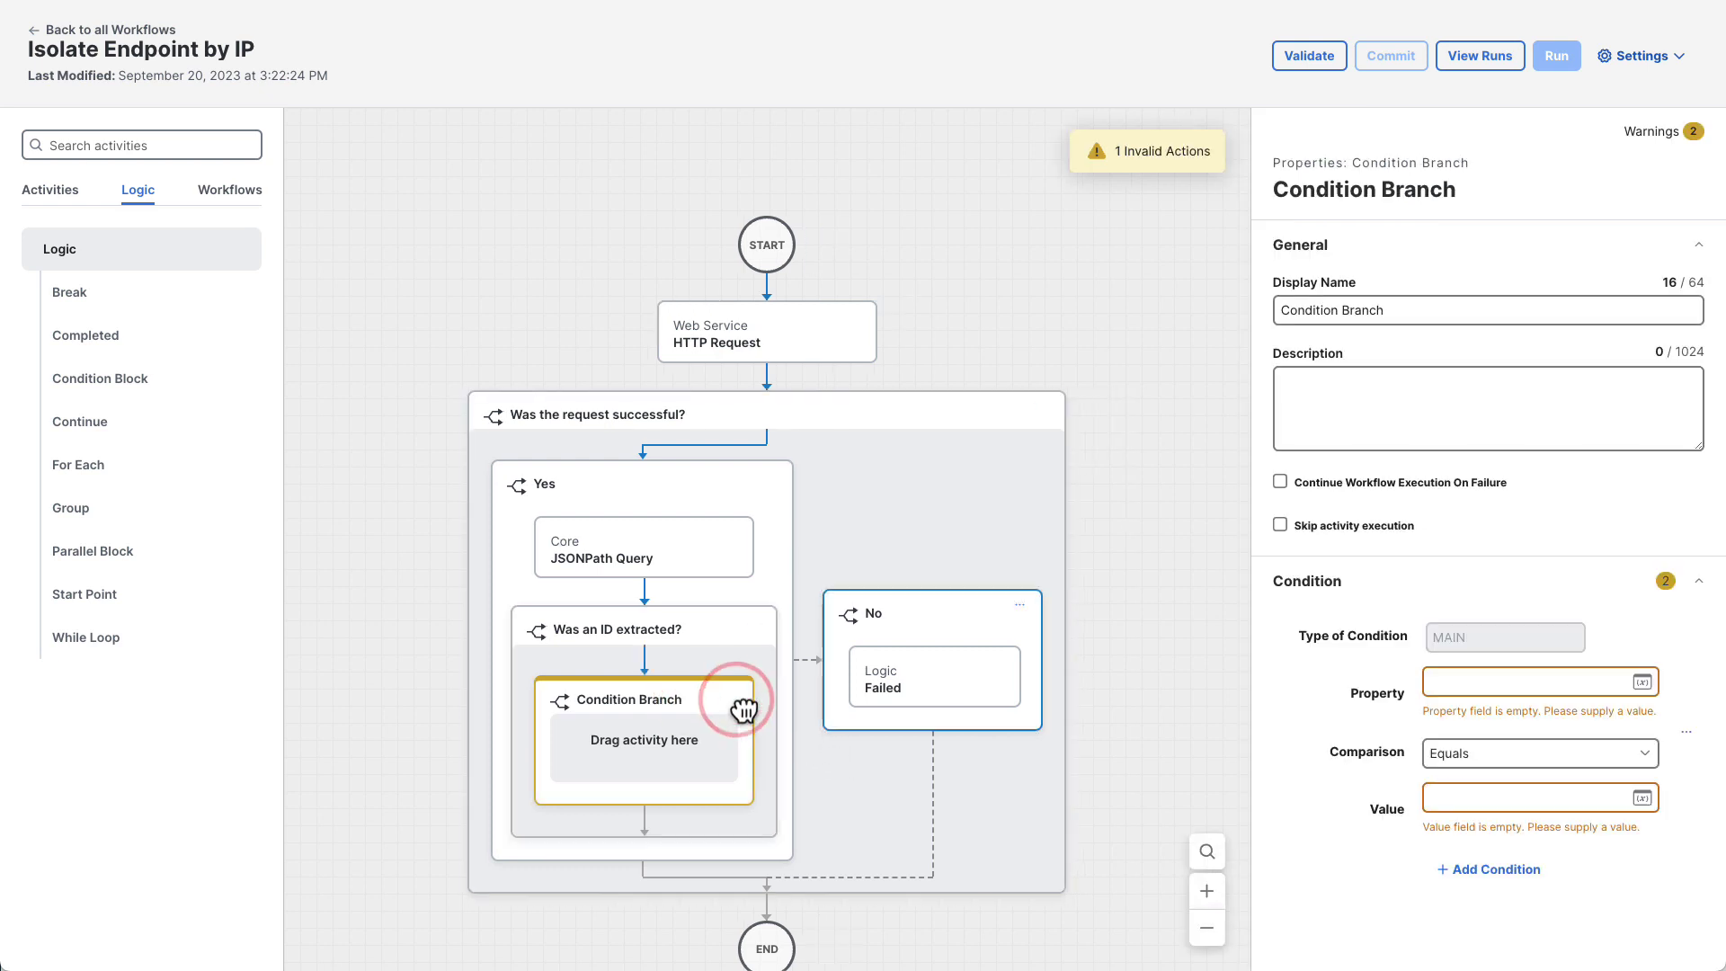
triple_click(1414, 308)
text(No)
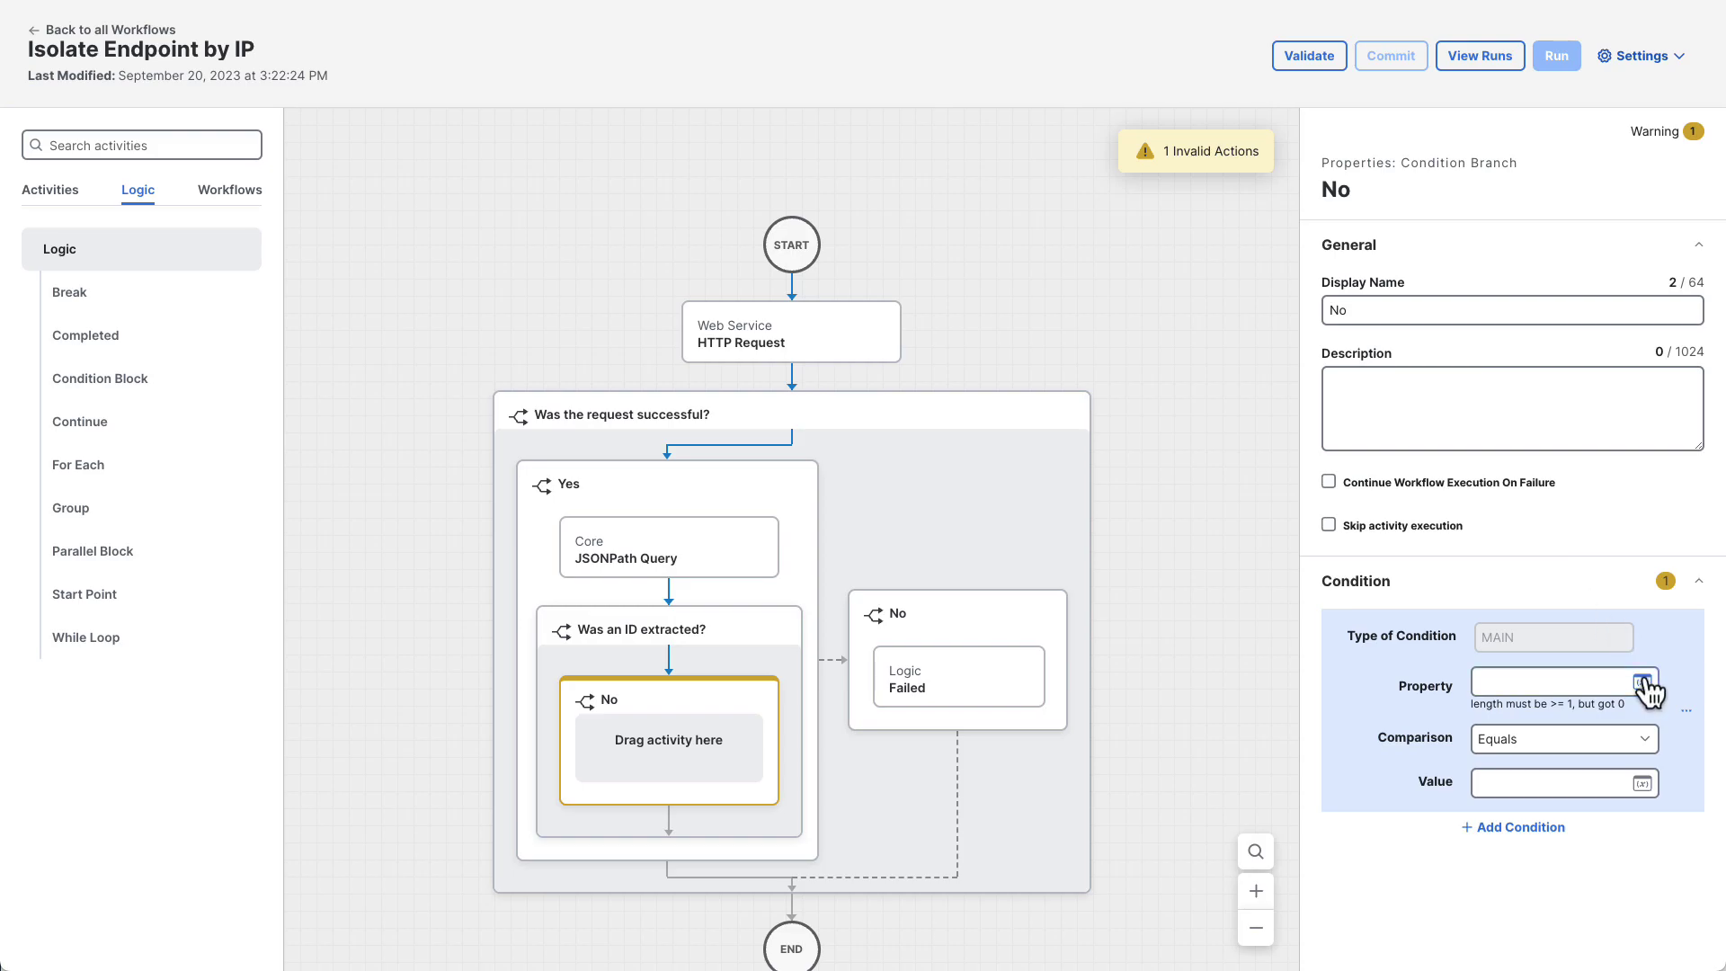
- Make the No branch check that JSONPath Query's Succeeded output equals false
click(1642, 681)
click(900, 430)
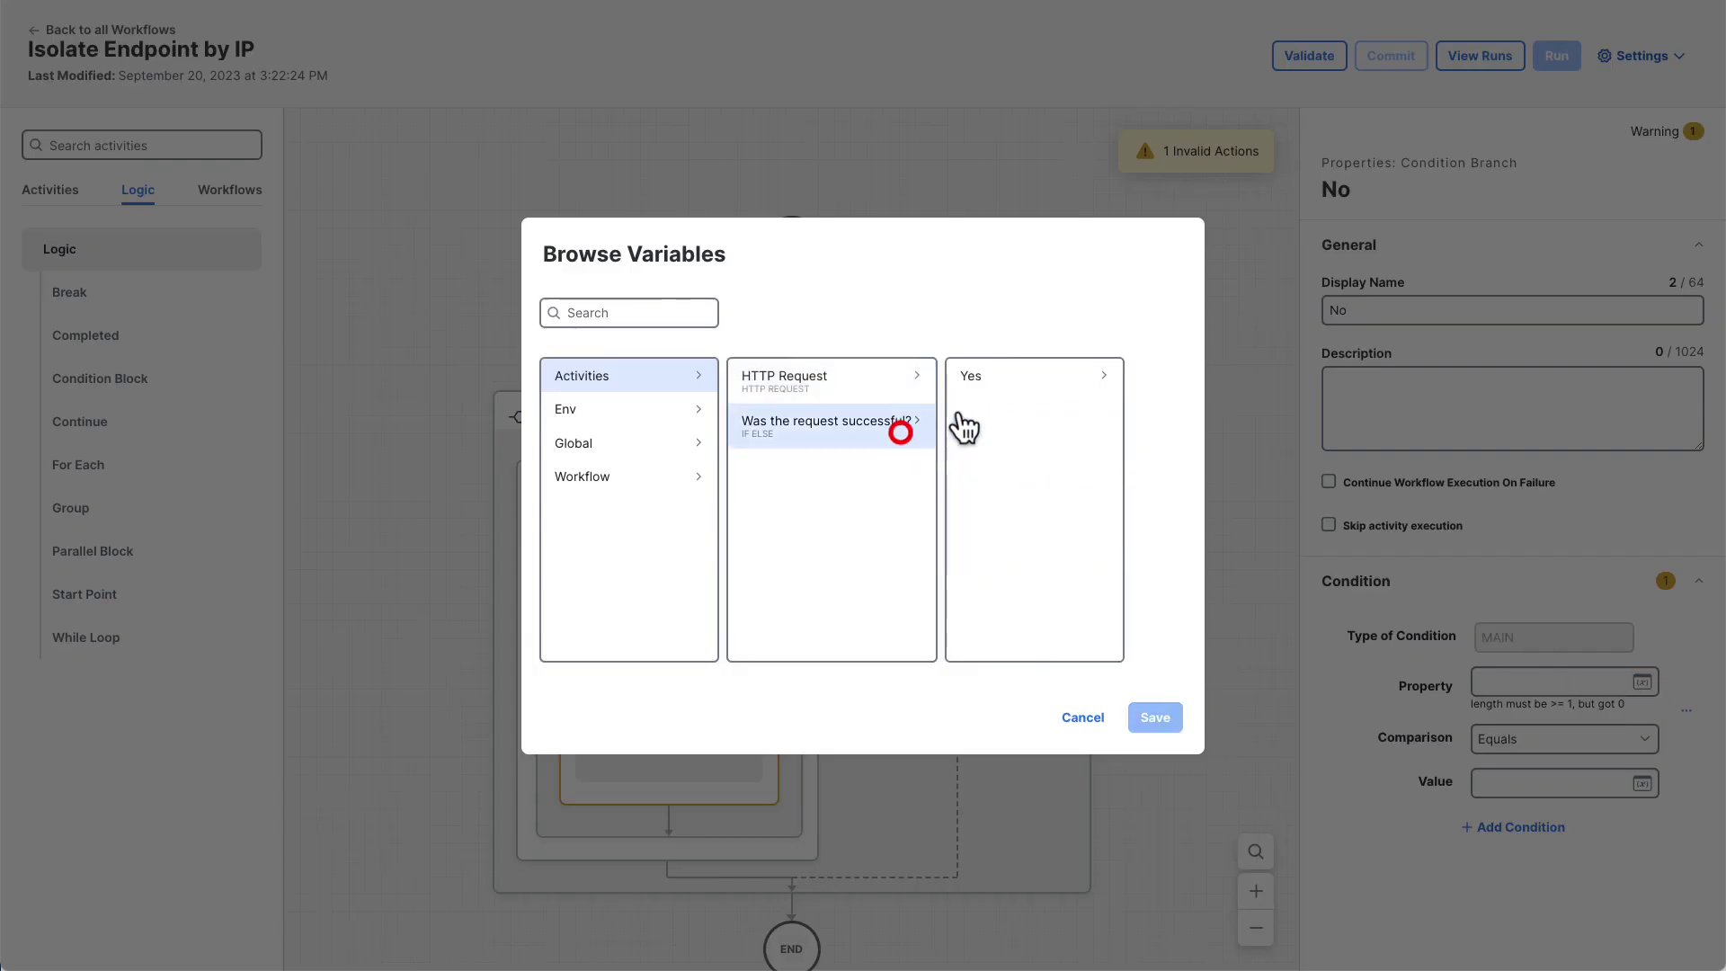
click(1032, 384)
click(1116, 397)
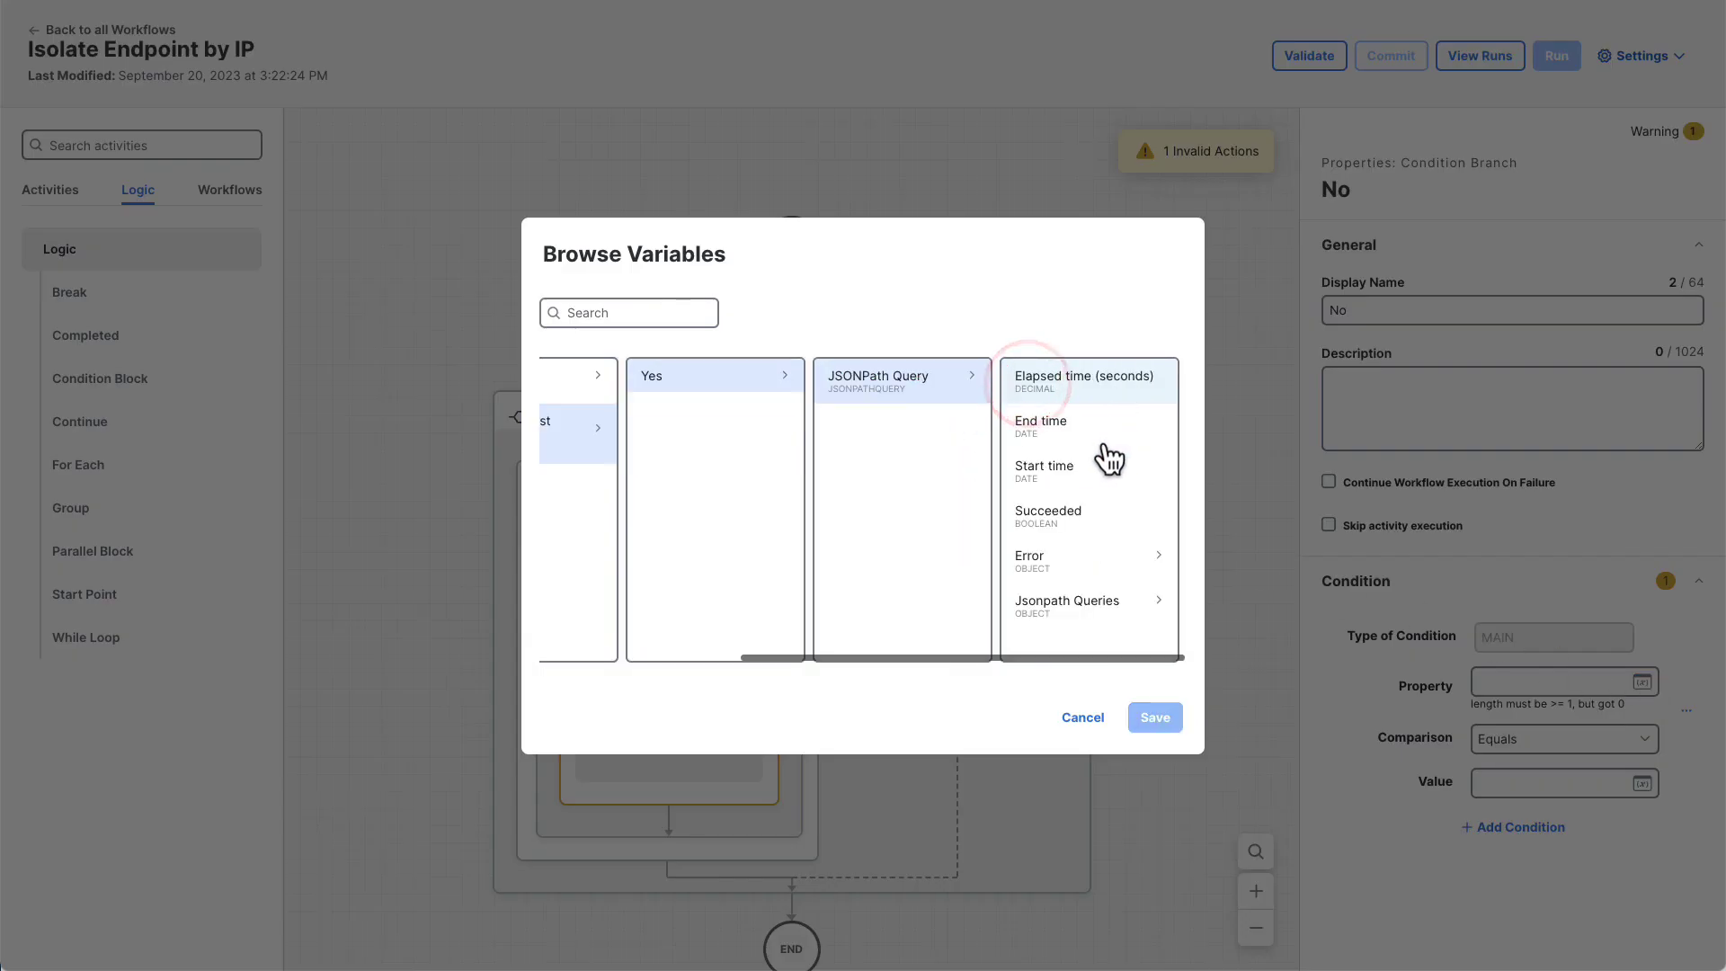
click(1092, 513)
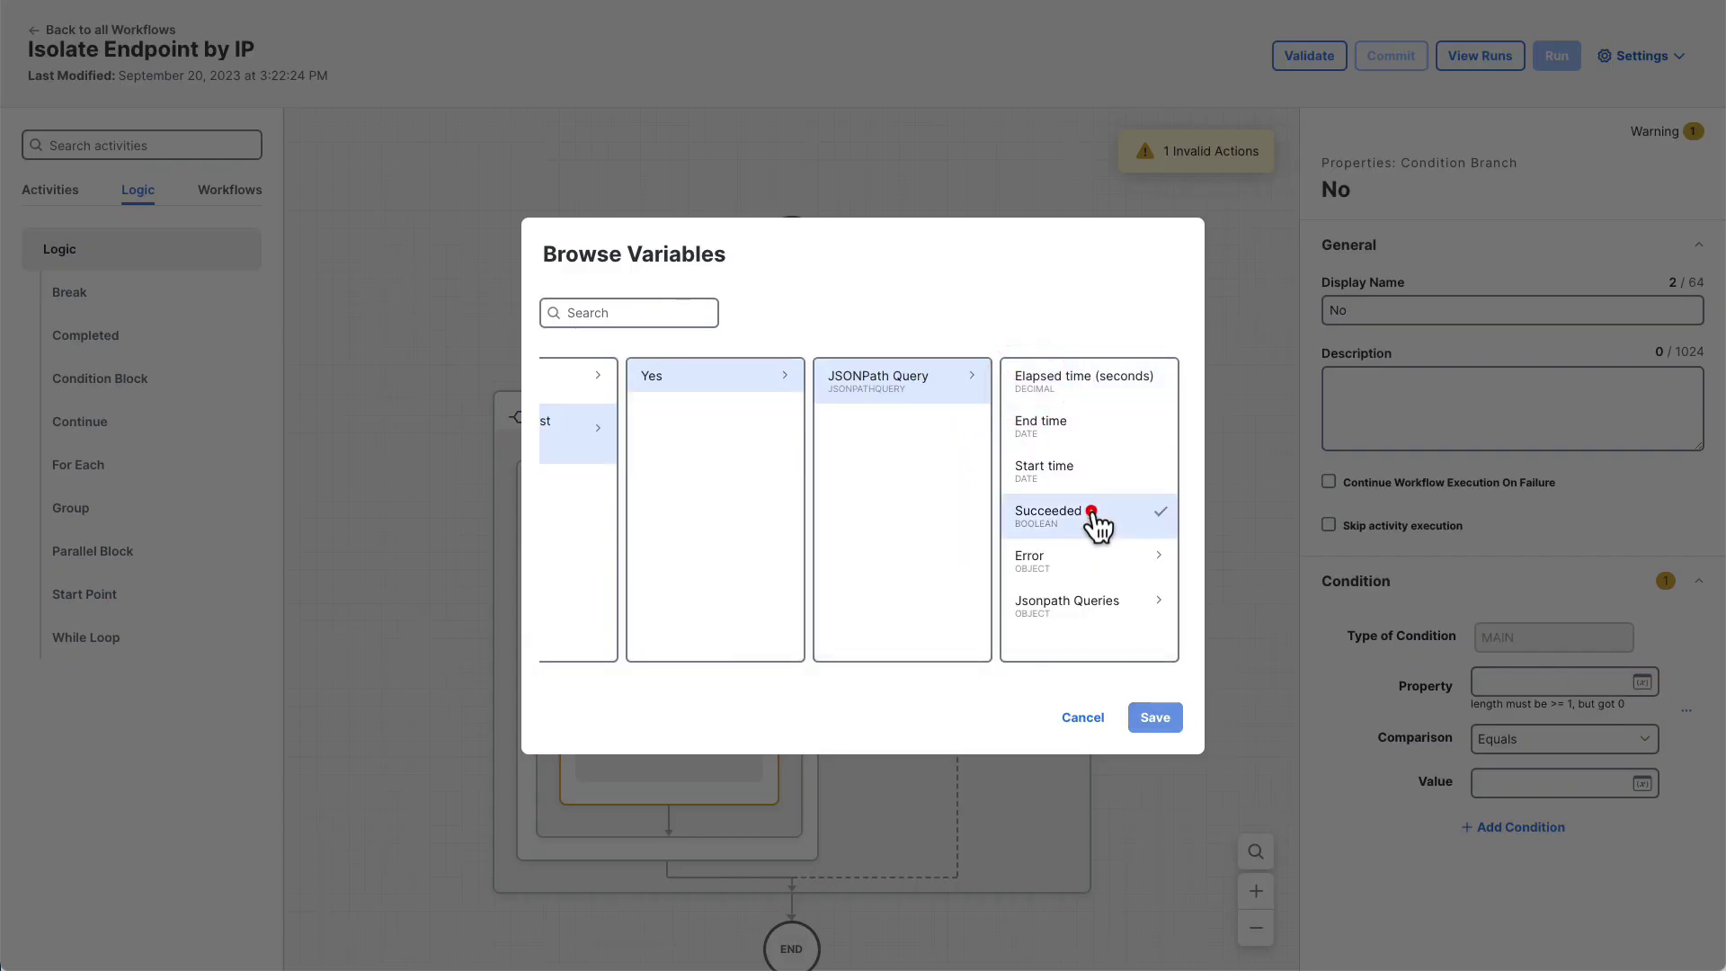
click(1155, 718)
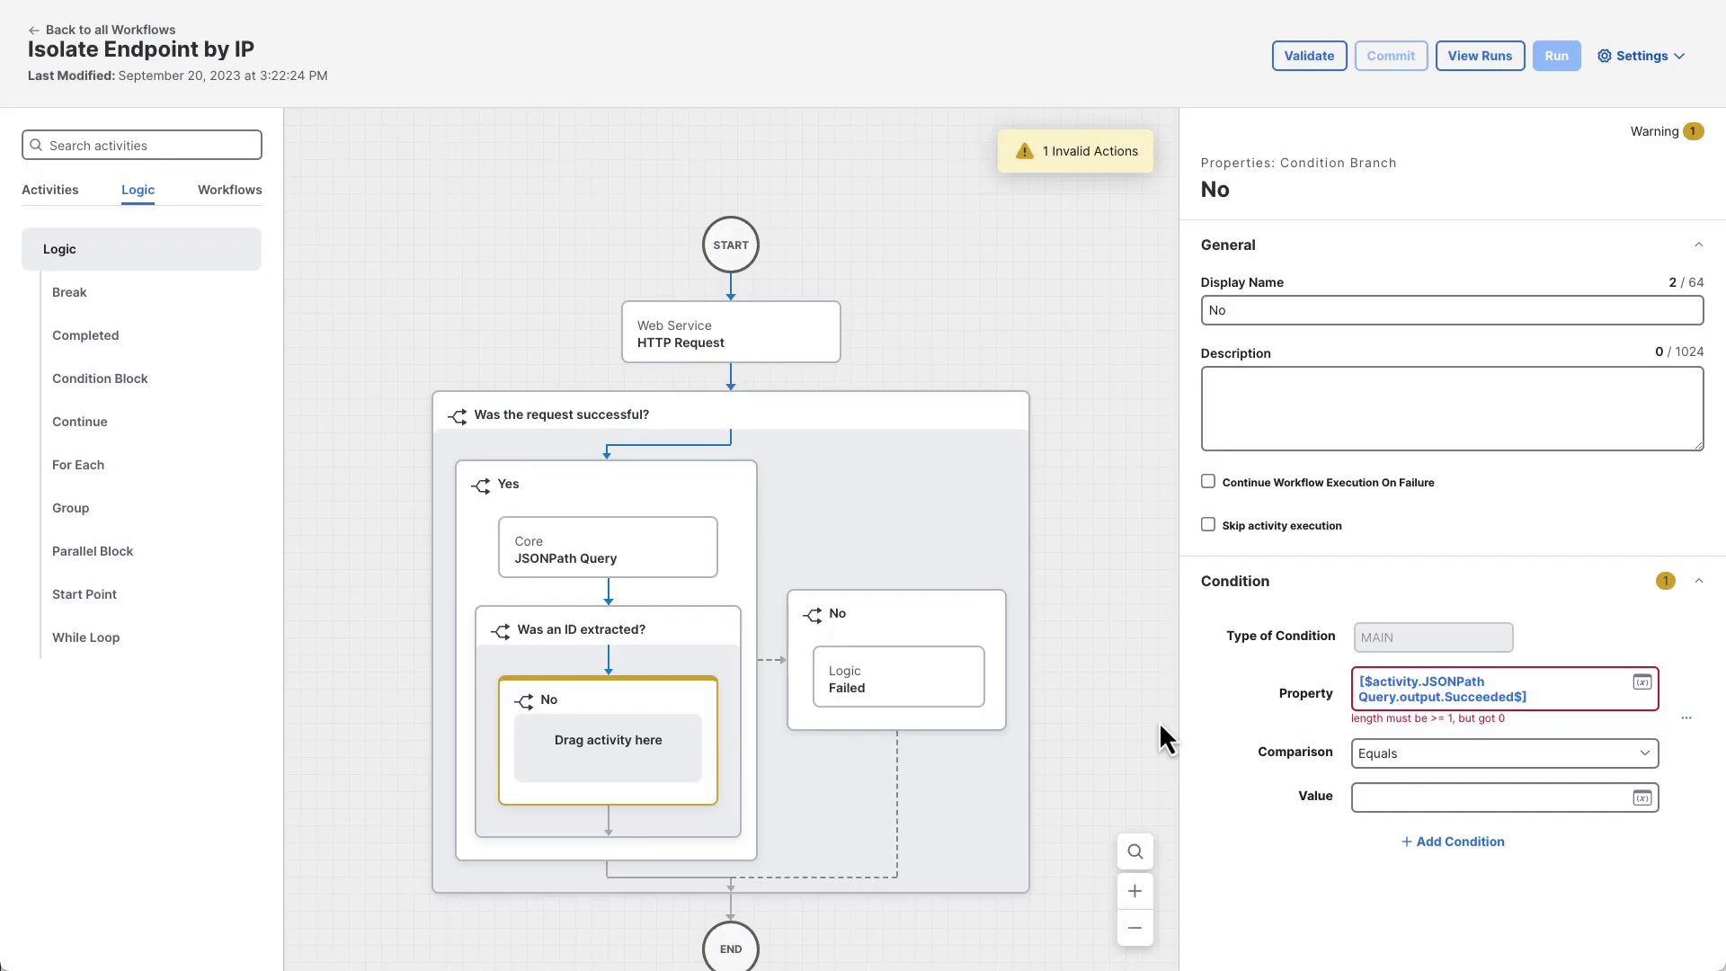
click(1375, 788)
text(false)
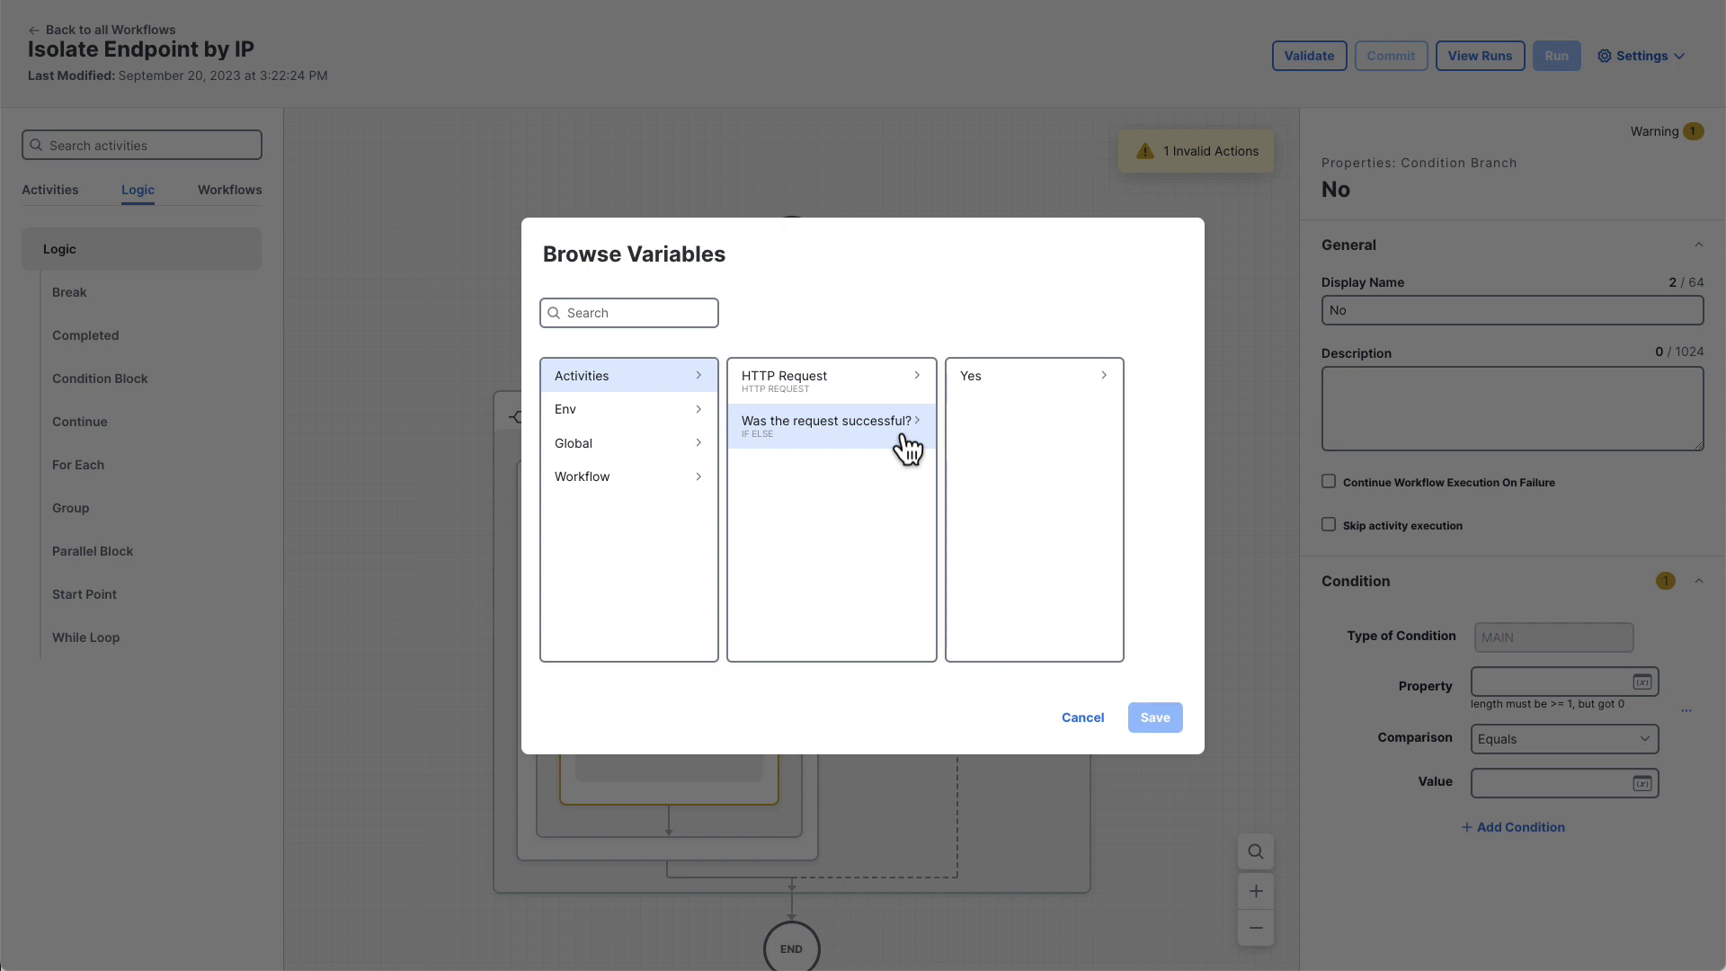
click(1034, 396)
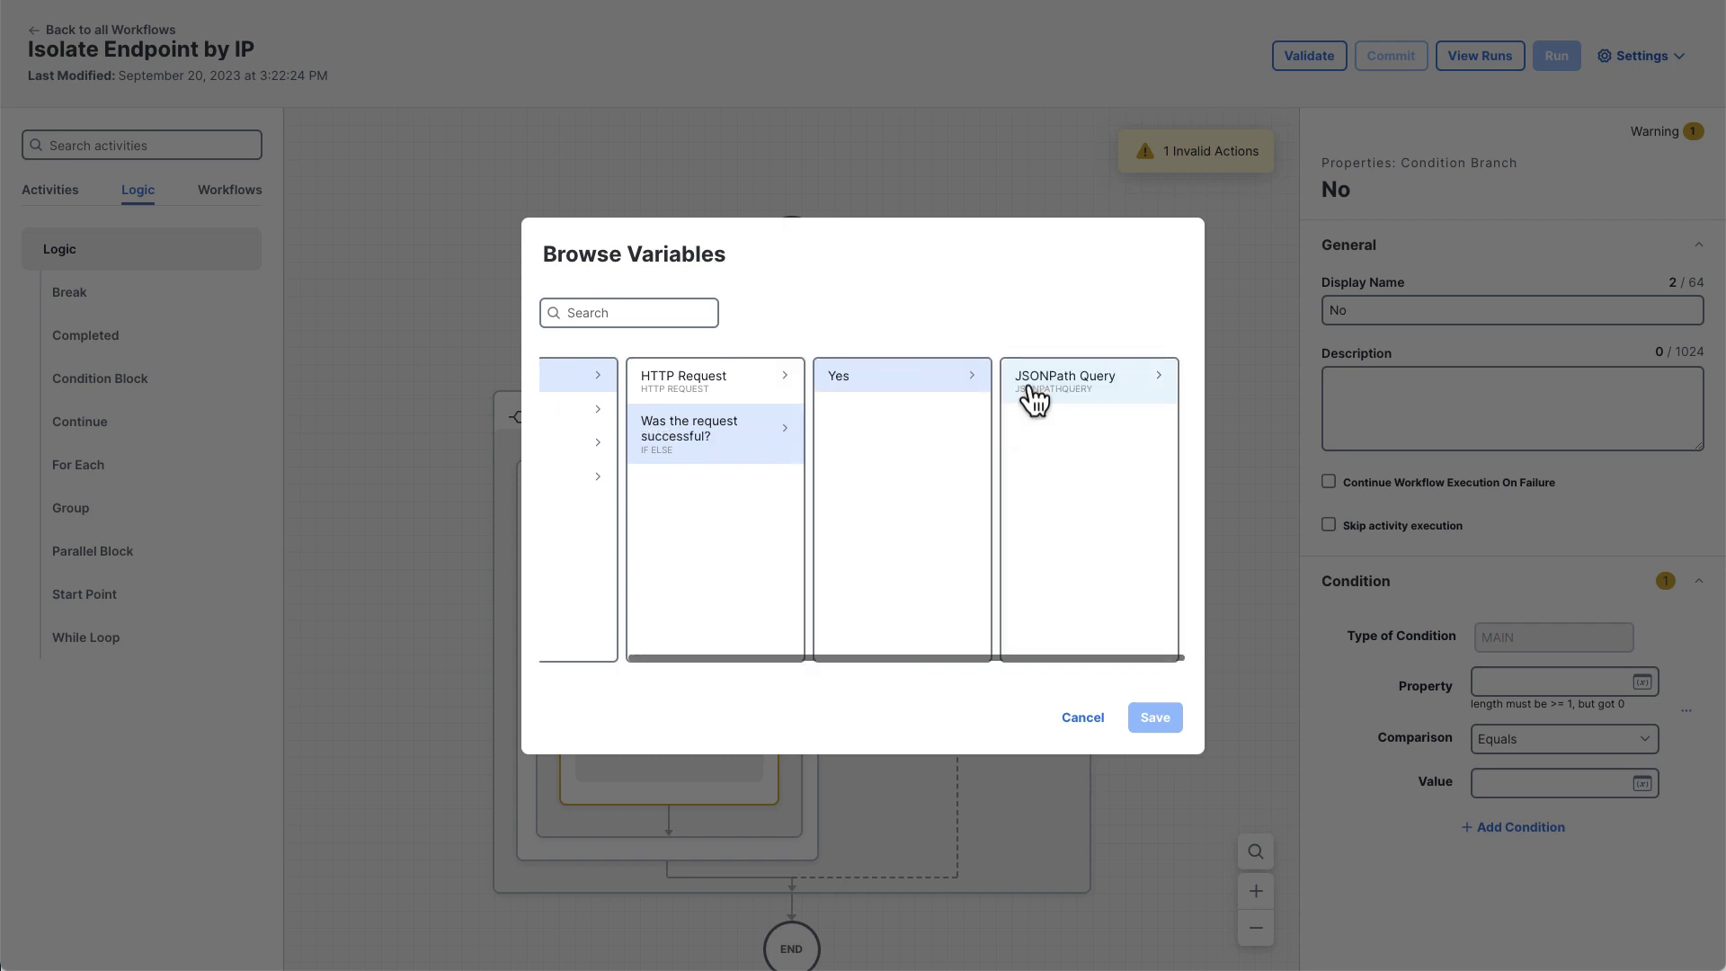
click(1033, 396)
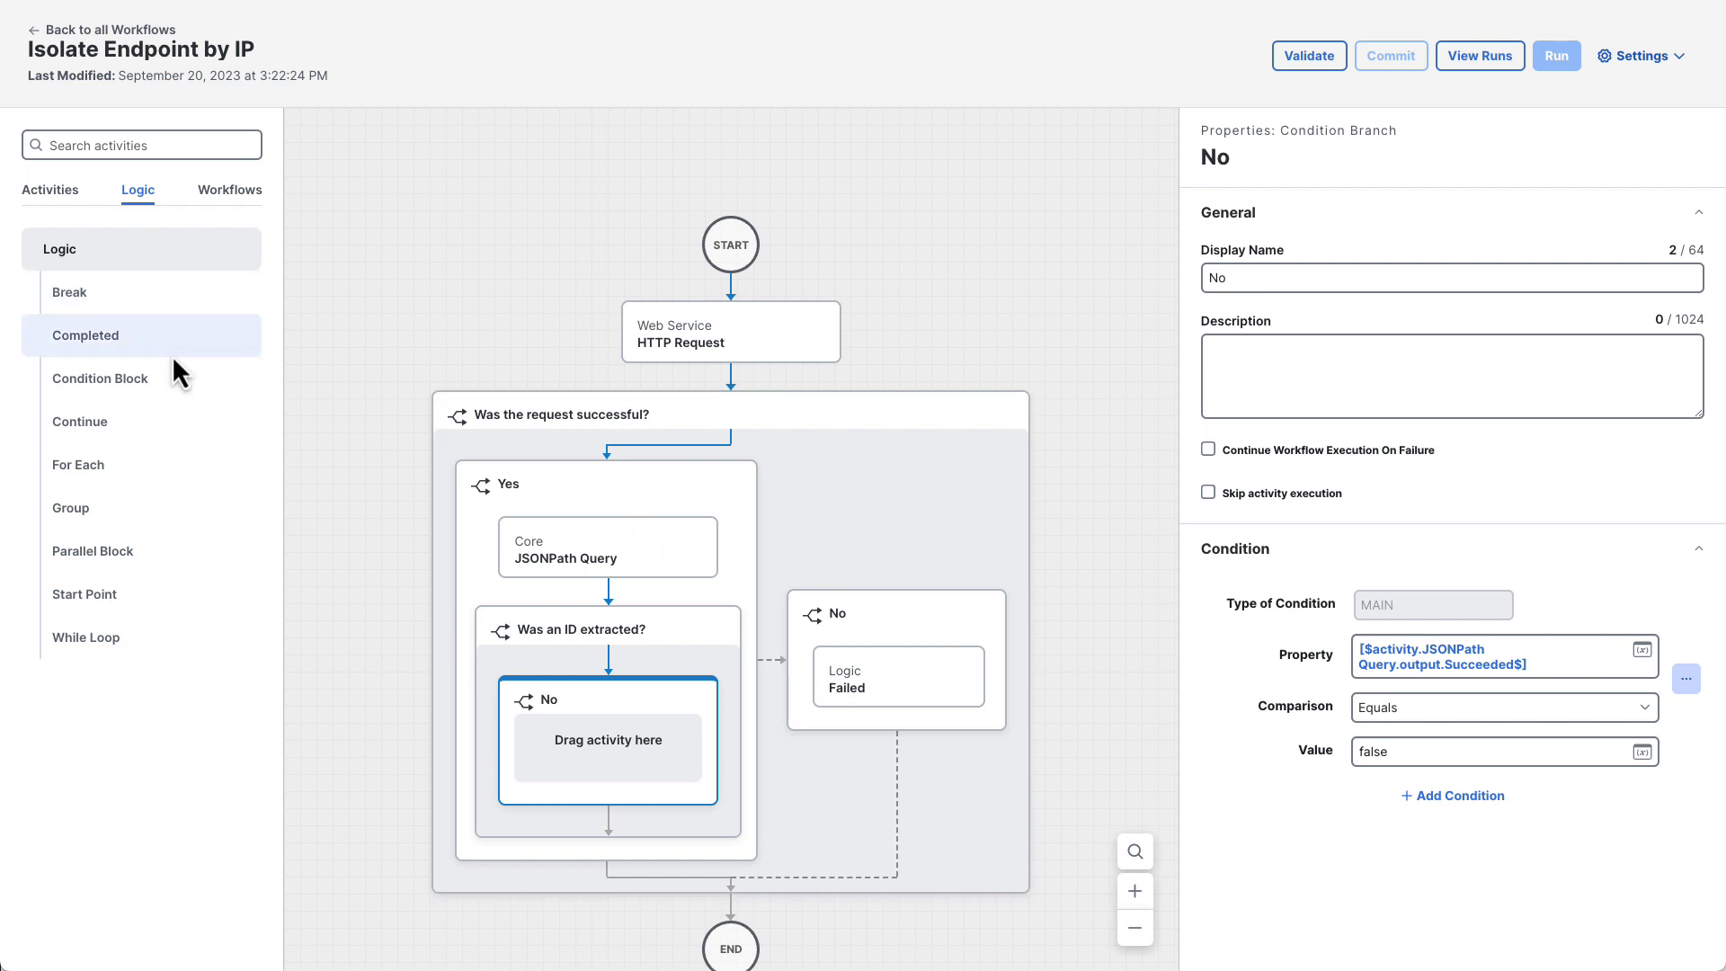
- Add a completion named Failed with type Failed and message 'Failed to find a matching endpoint'
drag(128, 338, 606, 746)
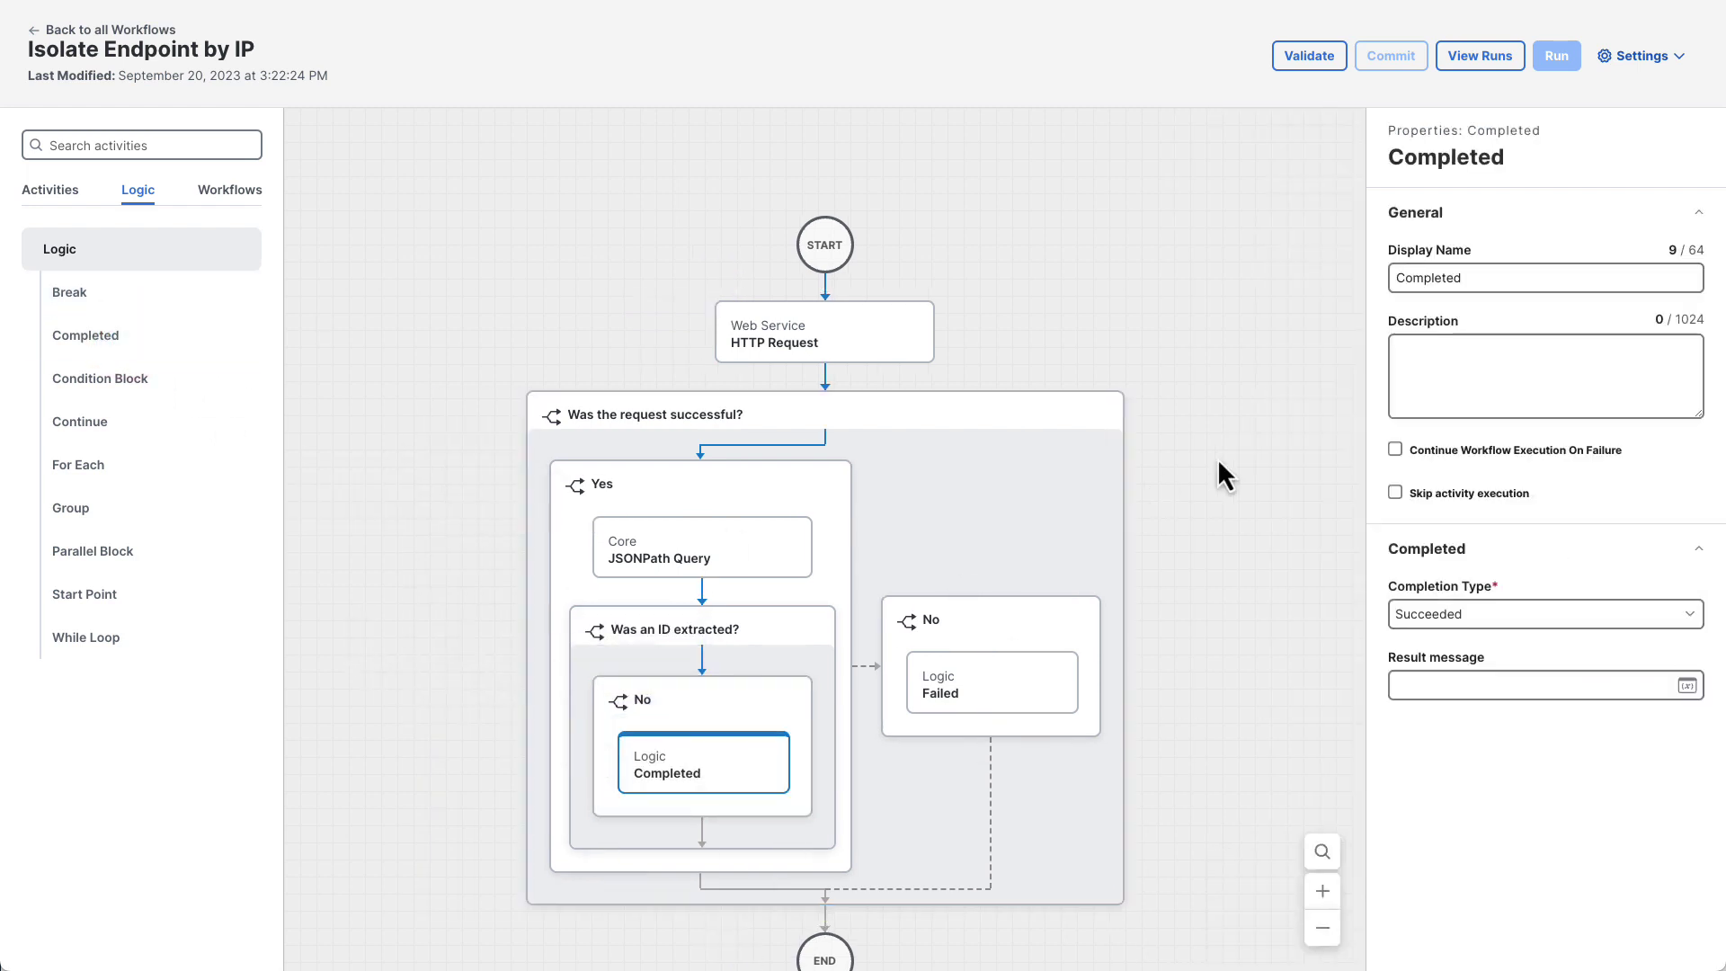
click(1476, 278)
key(ctrl+a)
text(Failed)
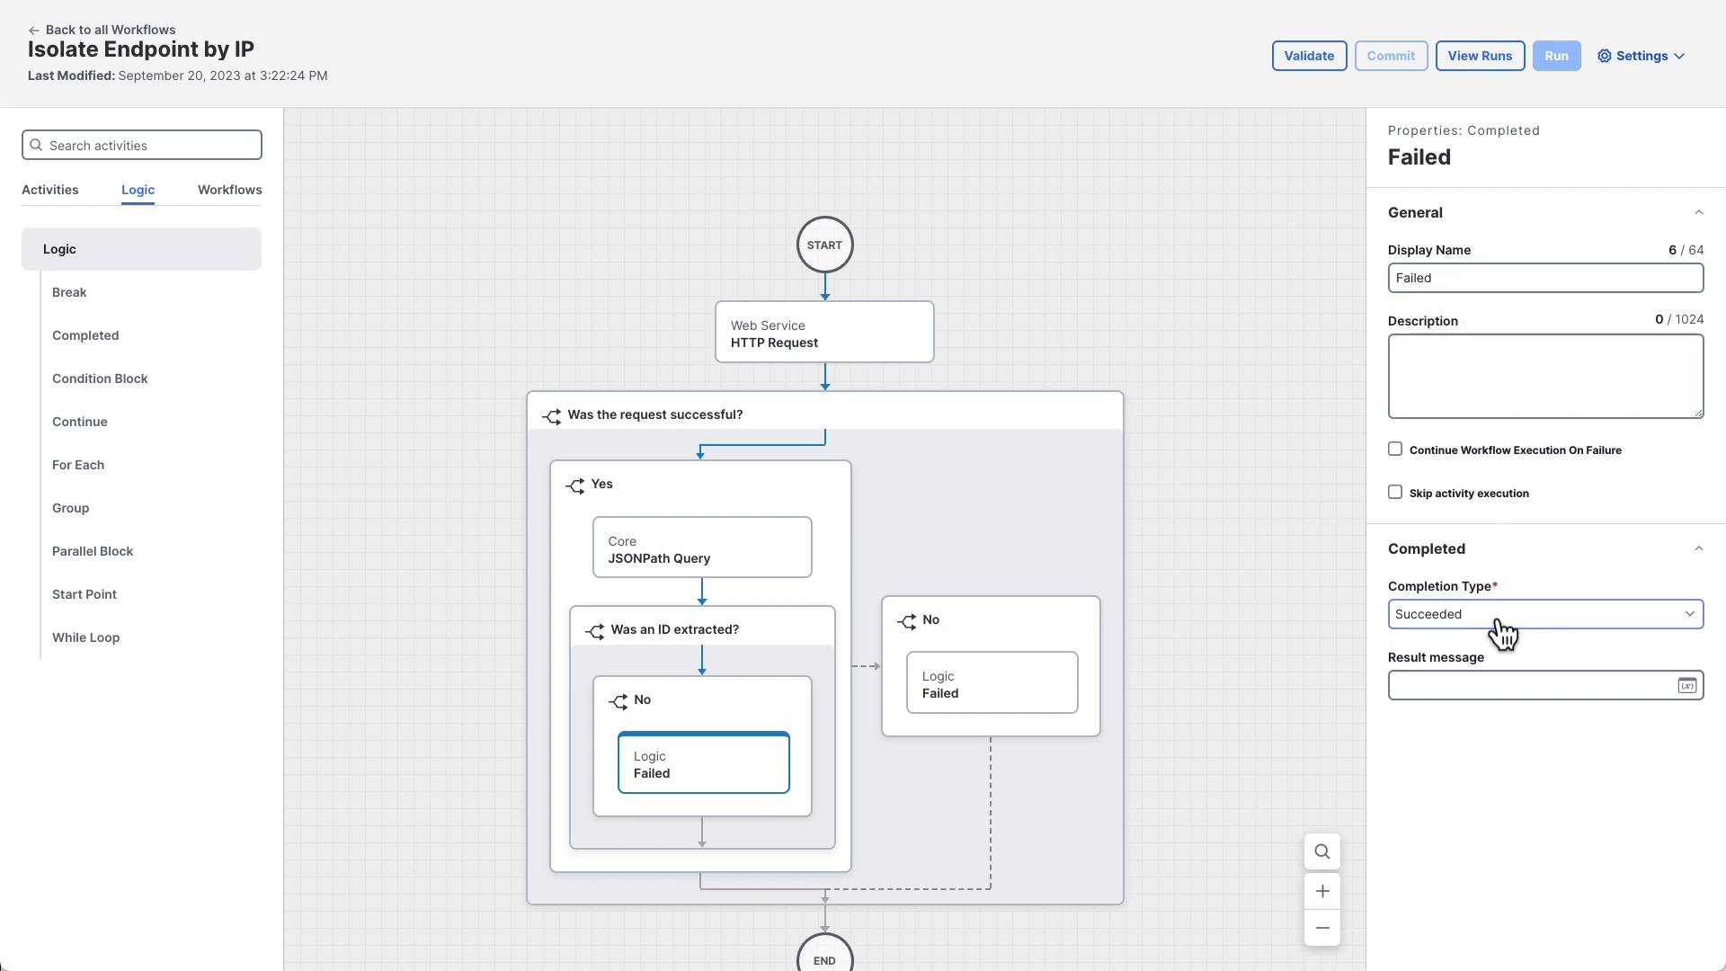
click(1499, 620)
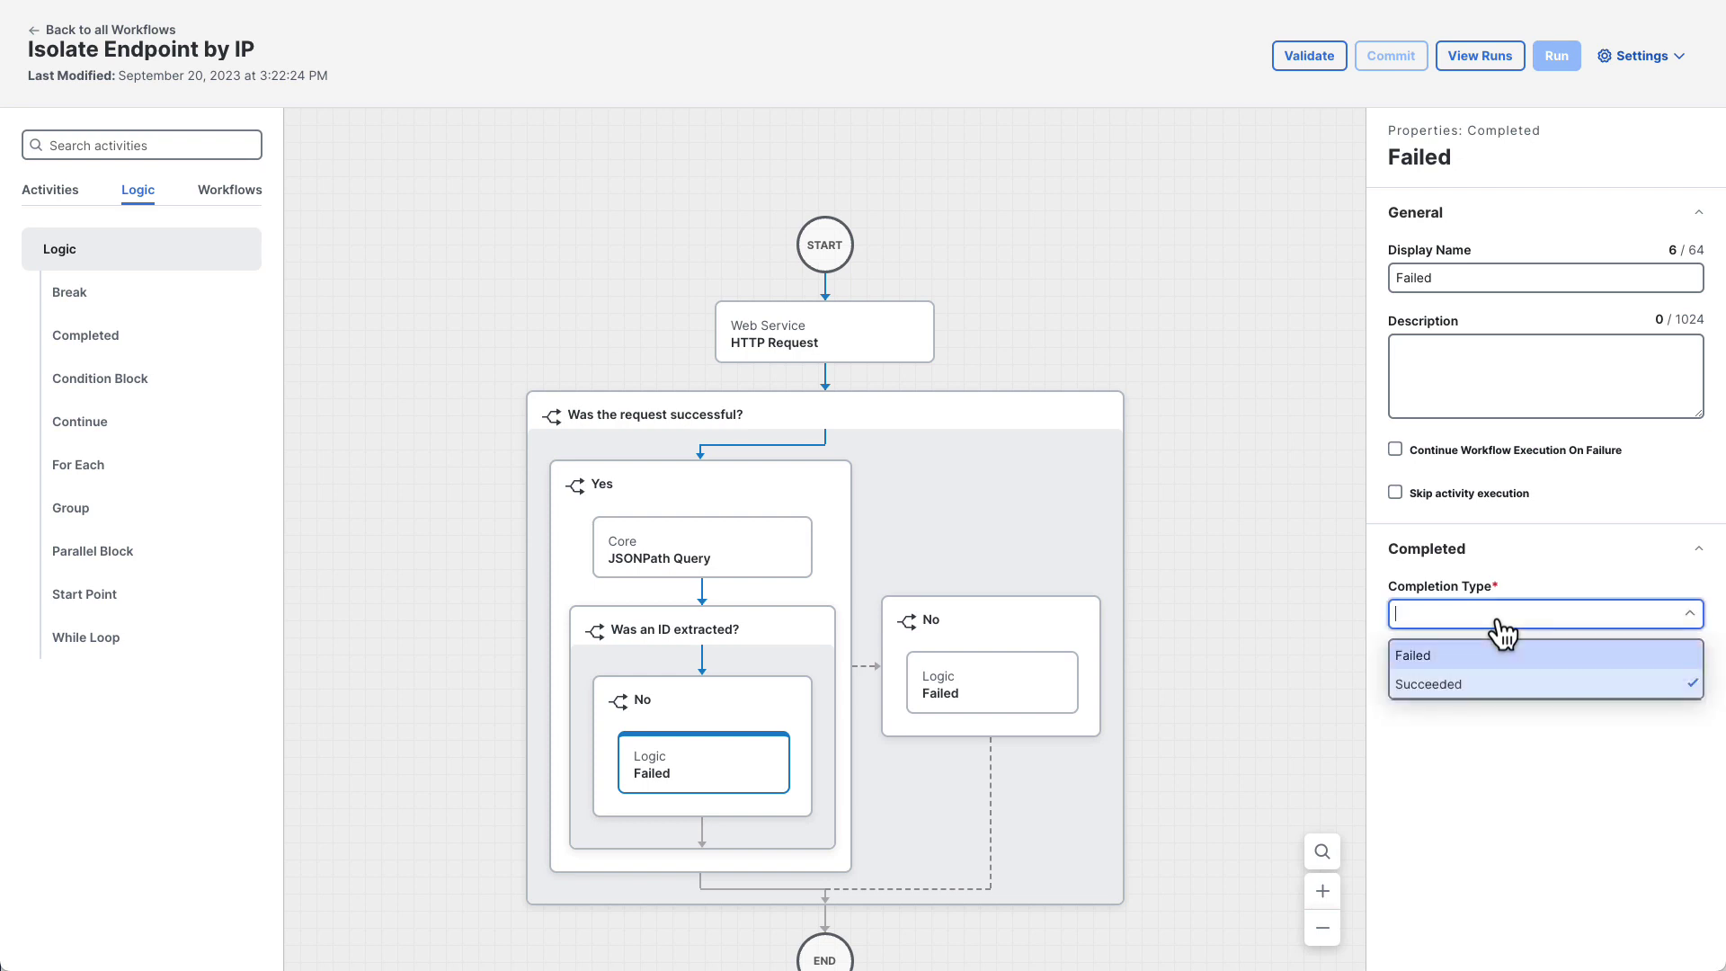
click(1461, 655)
click(1454, 684)
text(Failed to find a matching endpoint)
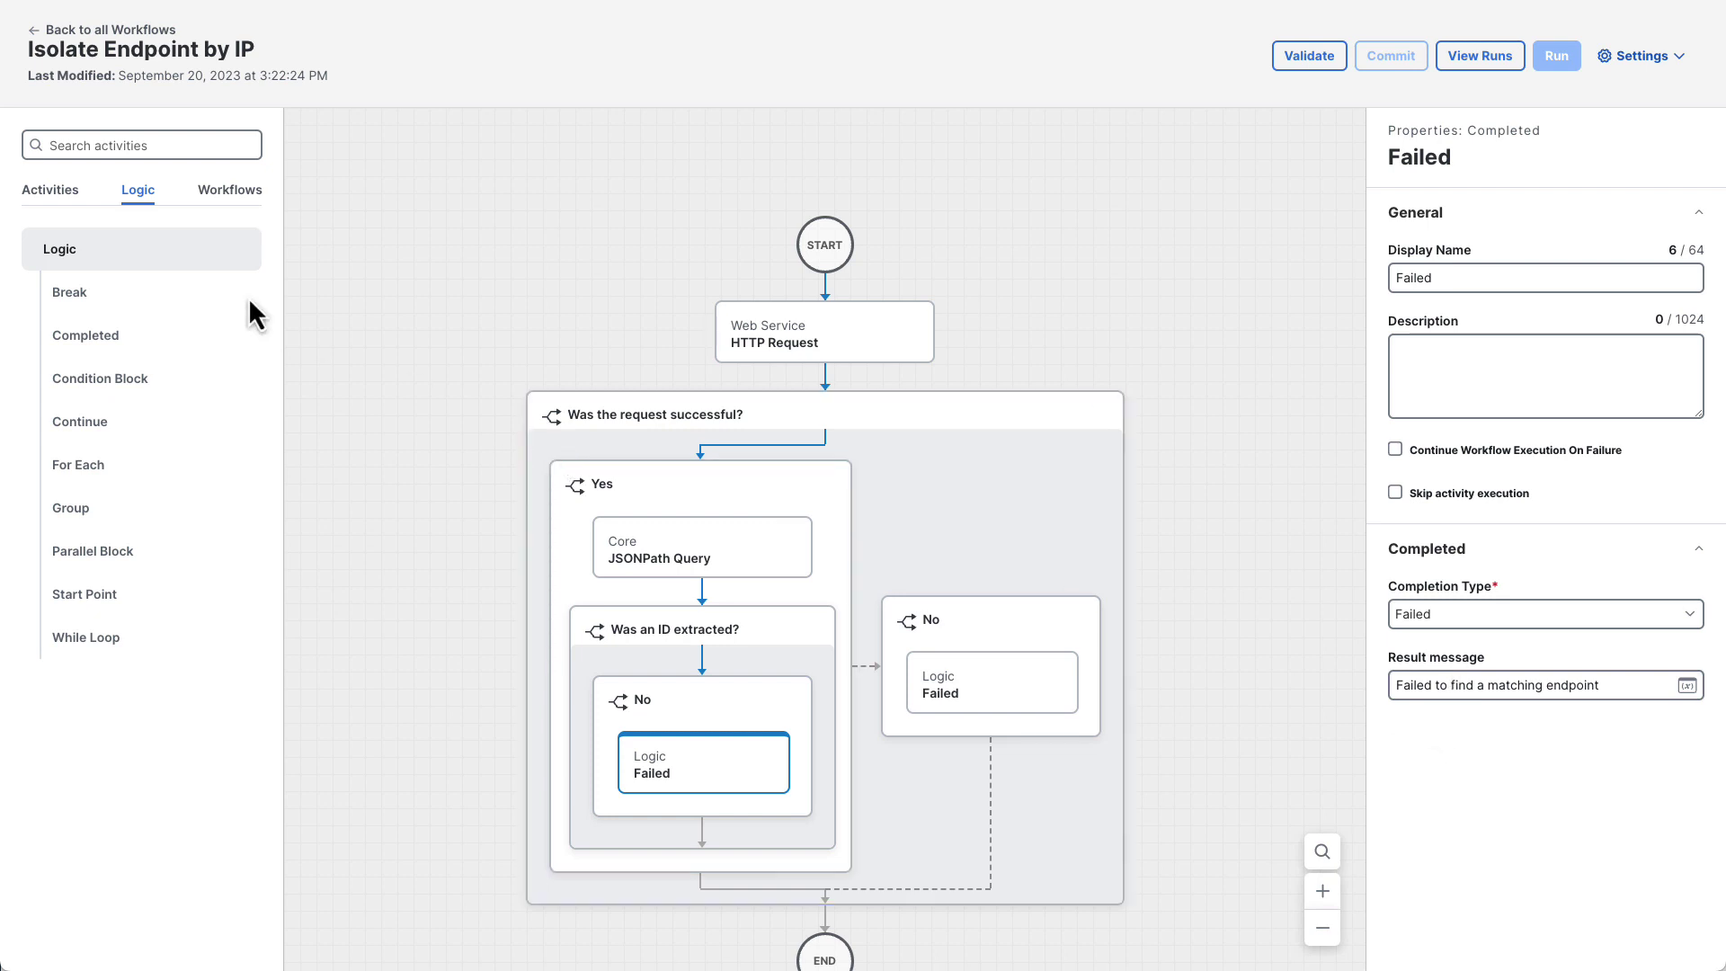
- Place Cisco Secure Endpoint's 'Secure Endpoint - Isolate Host' below the 'Was an ID extracted?' block
click(44, 192)
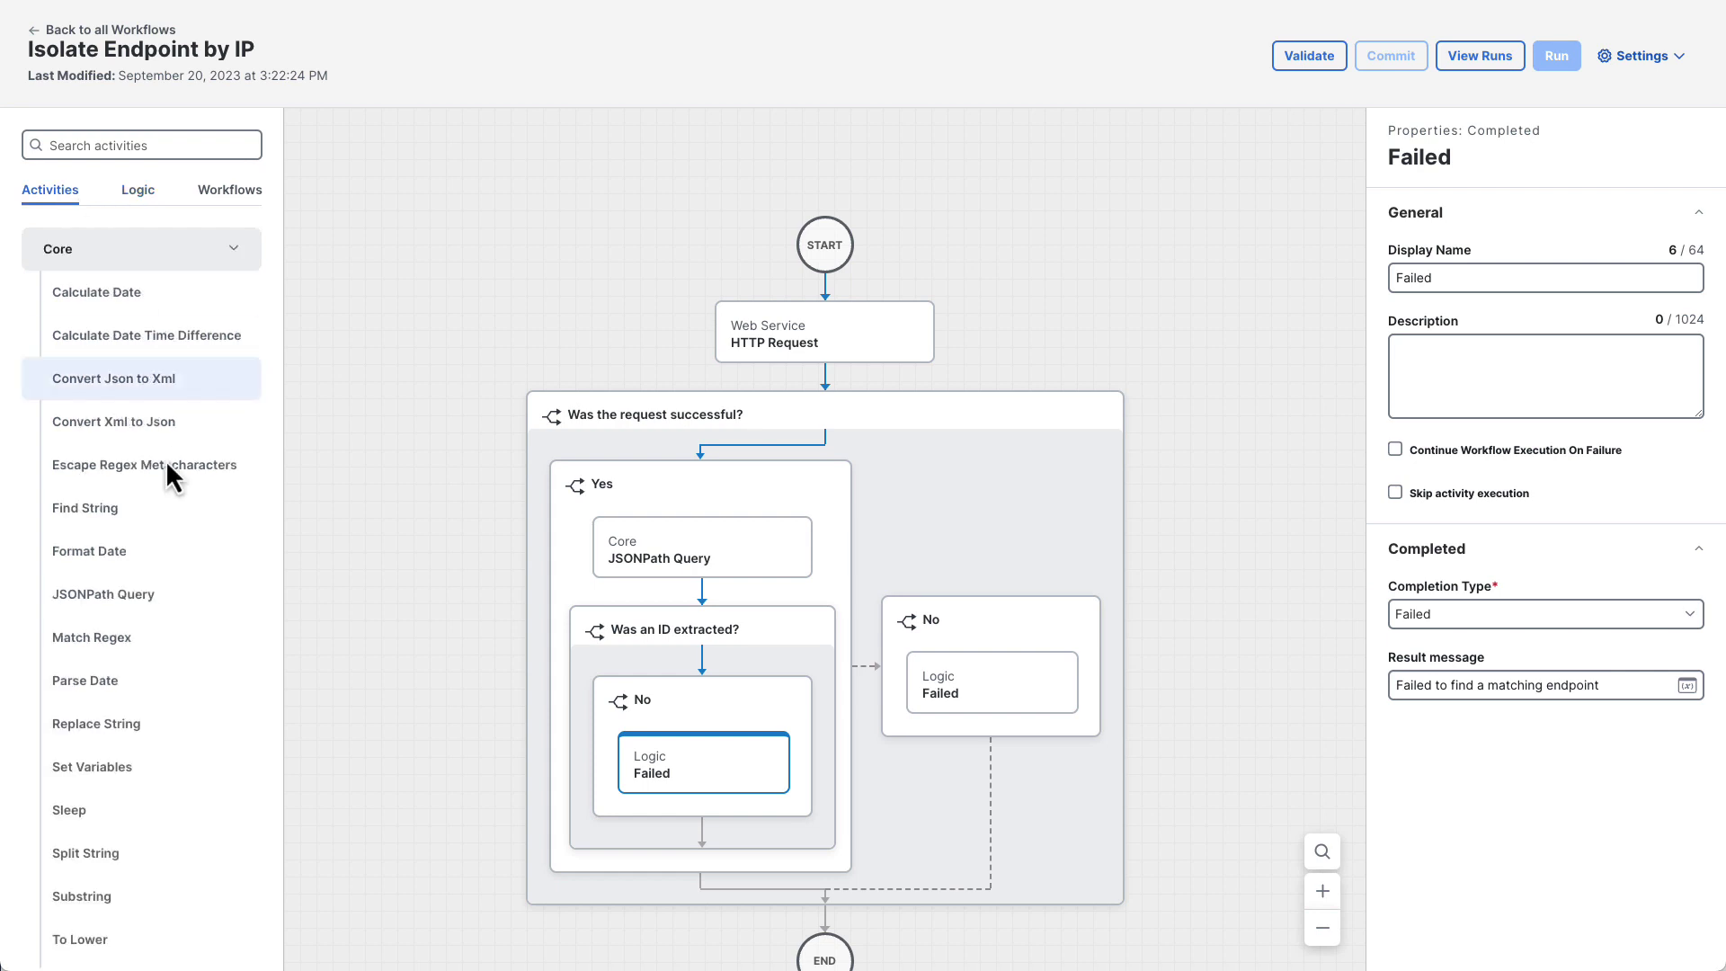
scroll(176, 499, down, 4)
scroll(176, 504, down, 10)
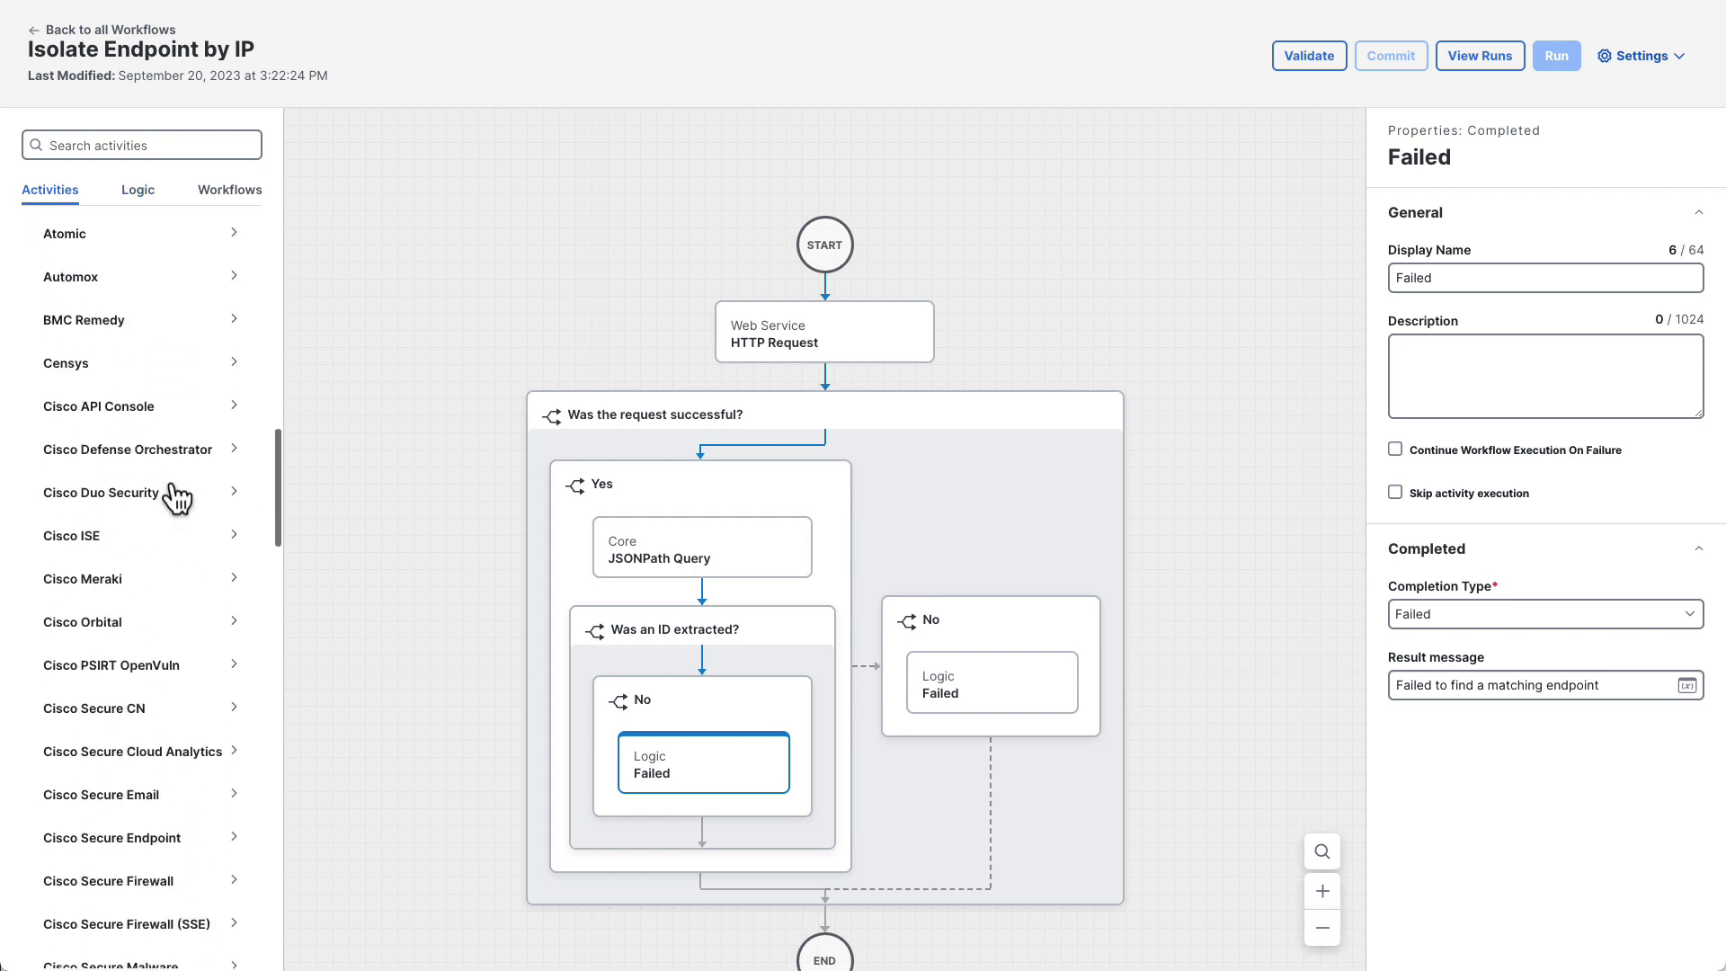
scroll(177, 545, down, 3)
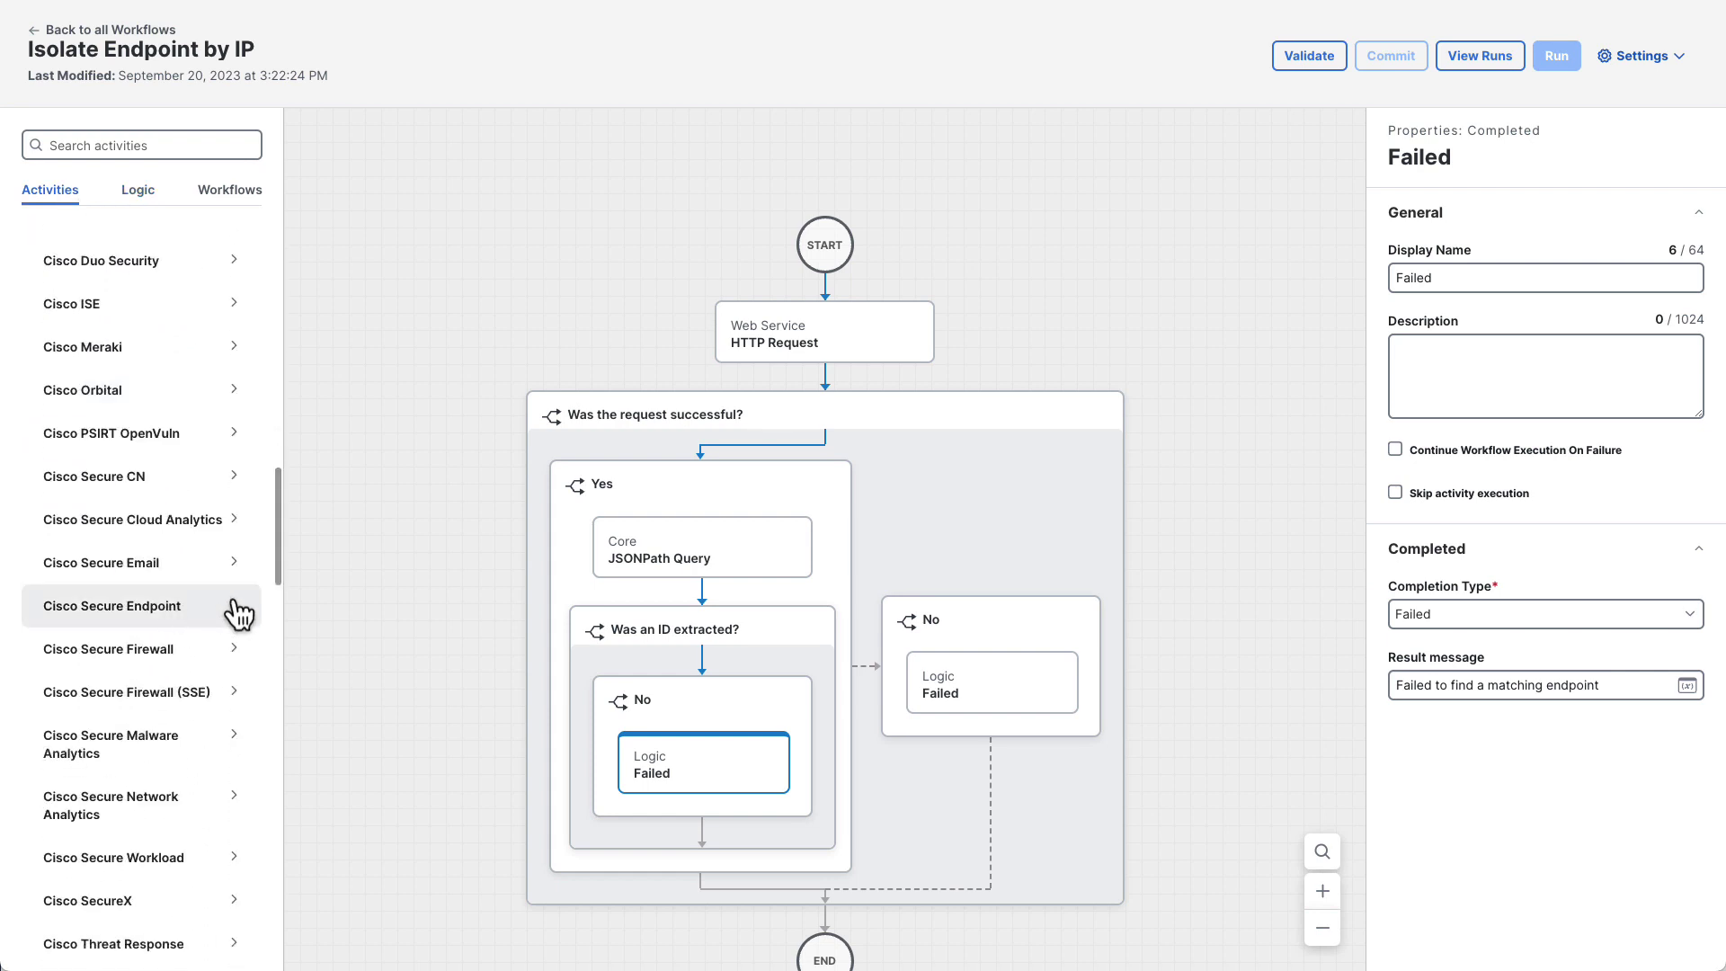
click(237, 611)
scroll(236, 612, down, 5)
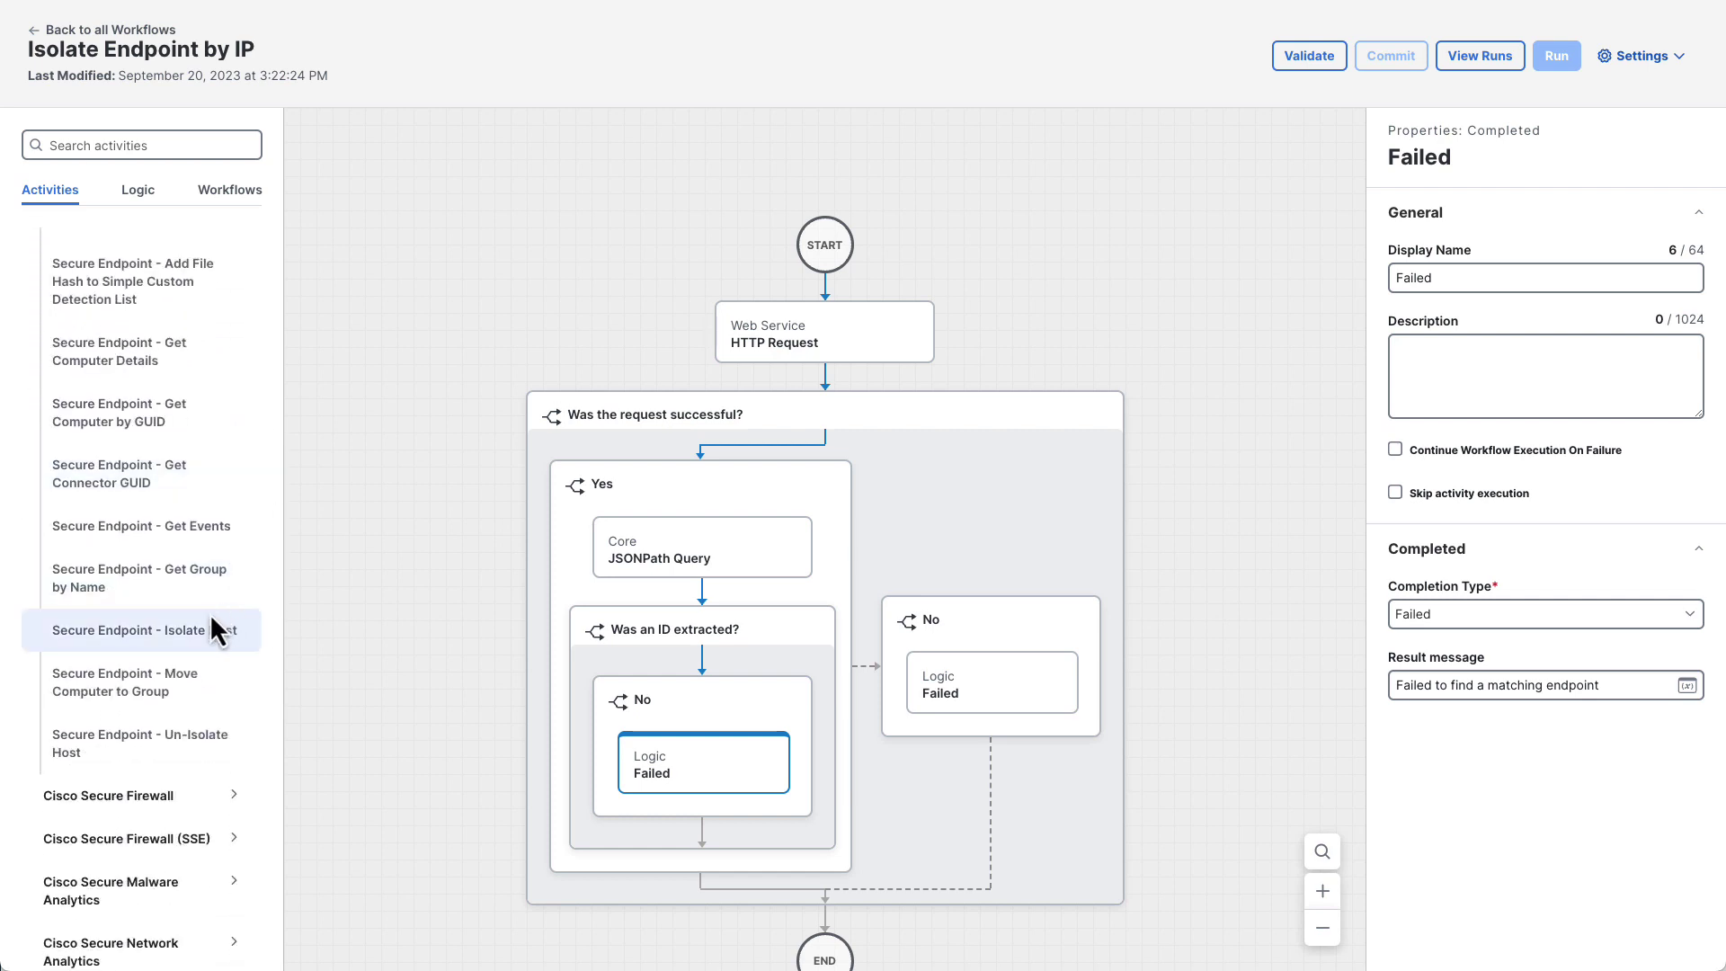
drag(164, 640, 714, 861)
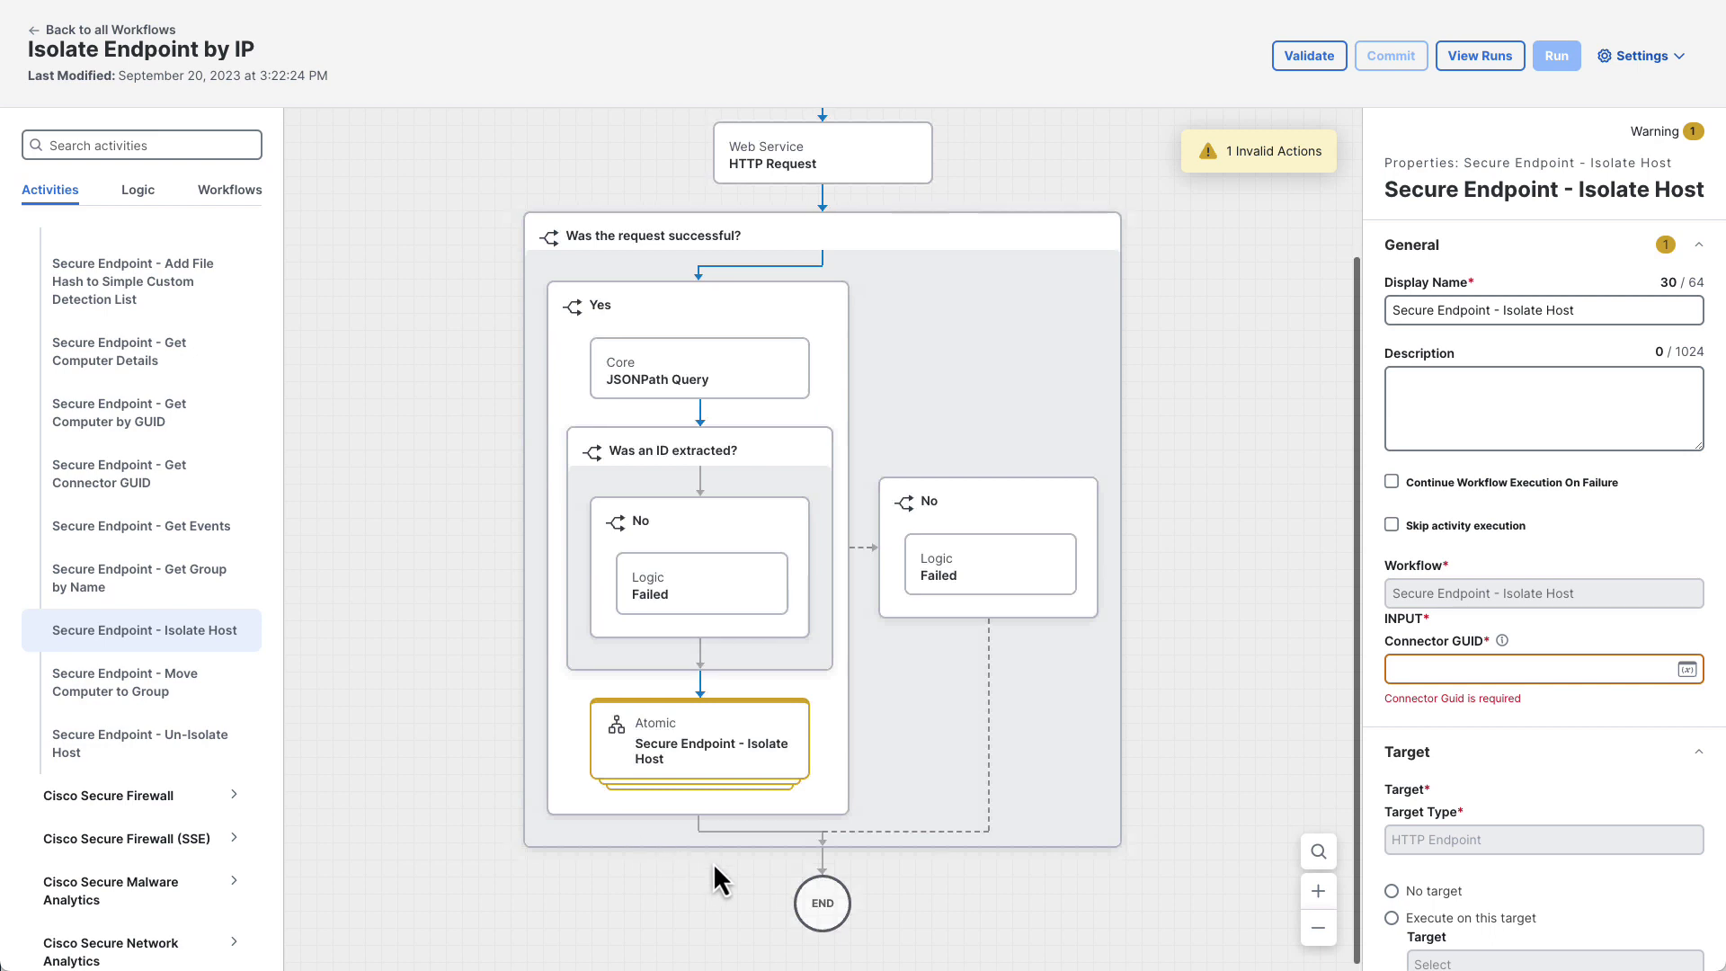
- Set Isolate Host's Connector GUID to the JSONPath Query's computer_id variable
scroll(714, 862, up, 1)
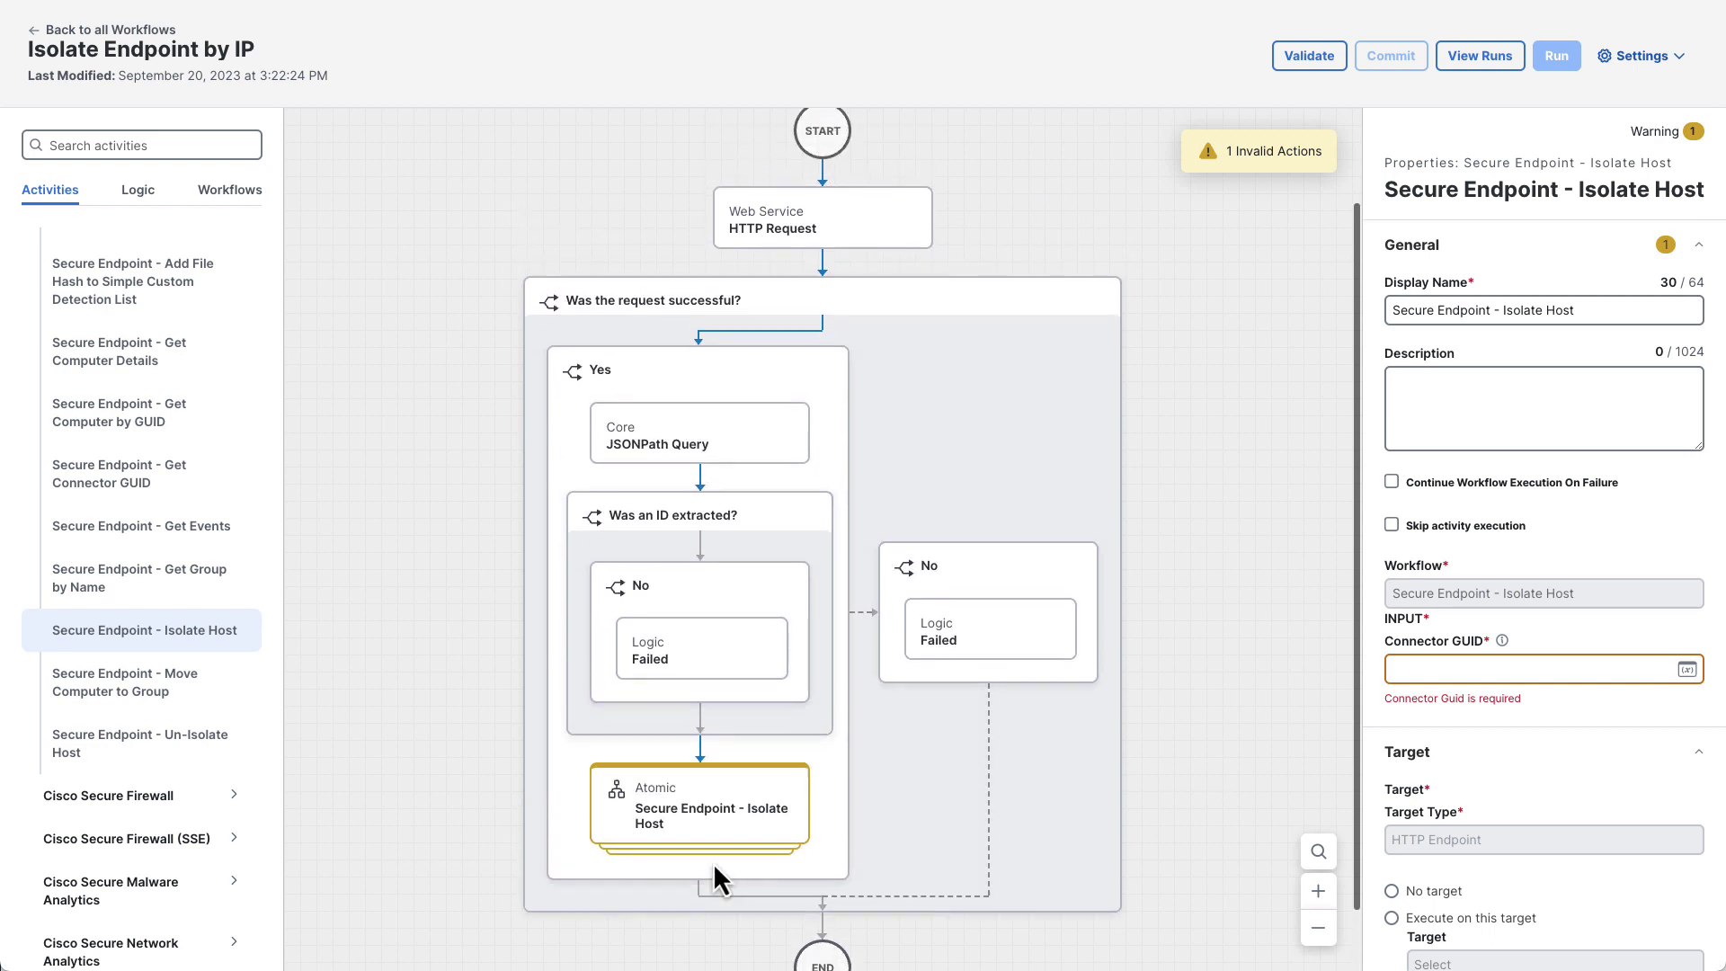
click(1543, 671)
click(1688, 670)
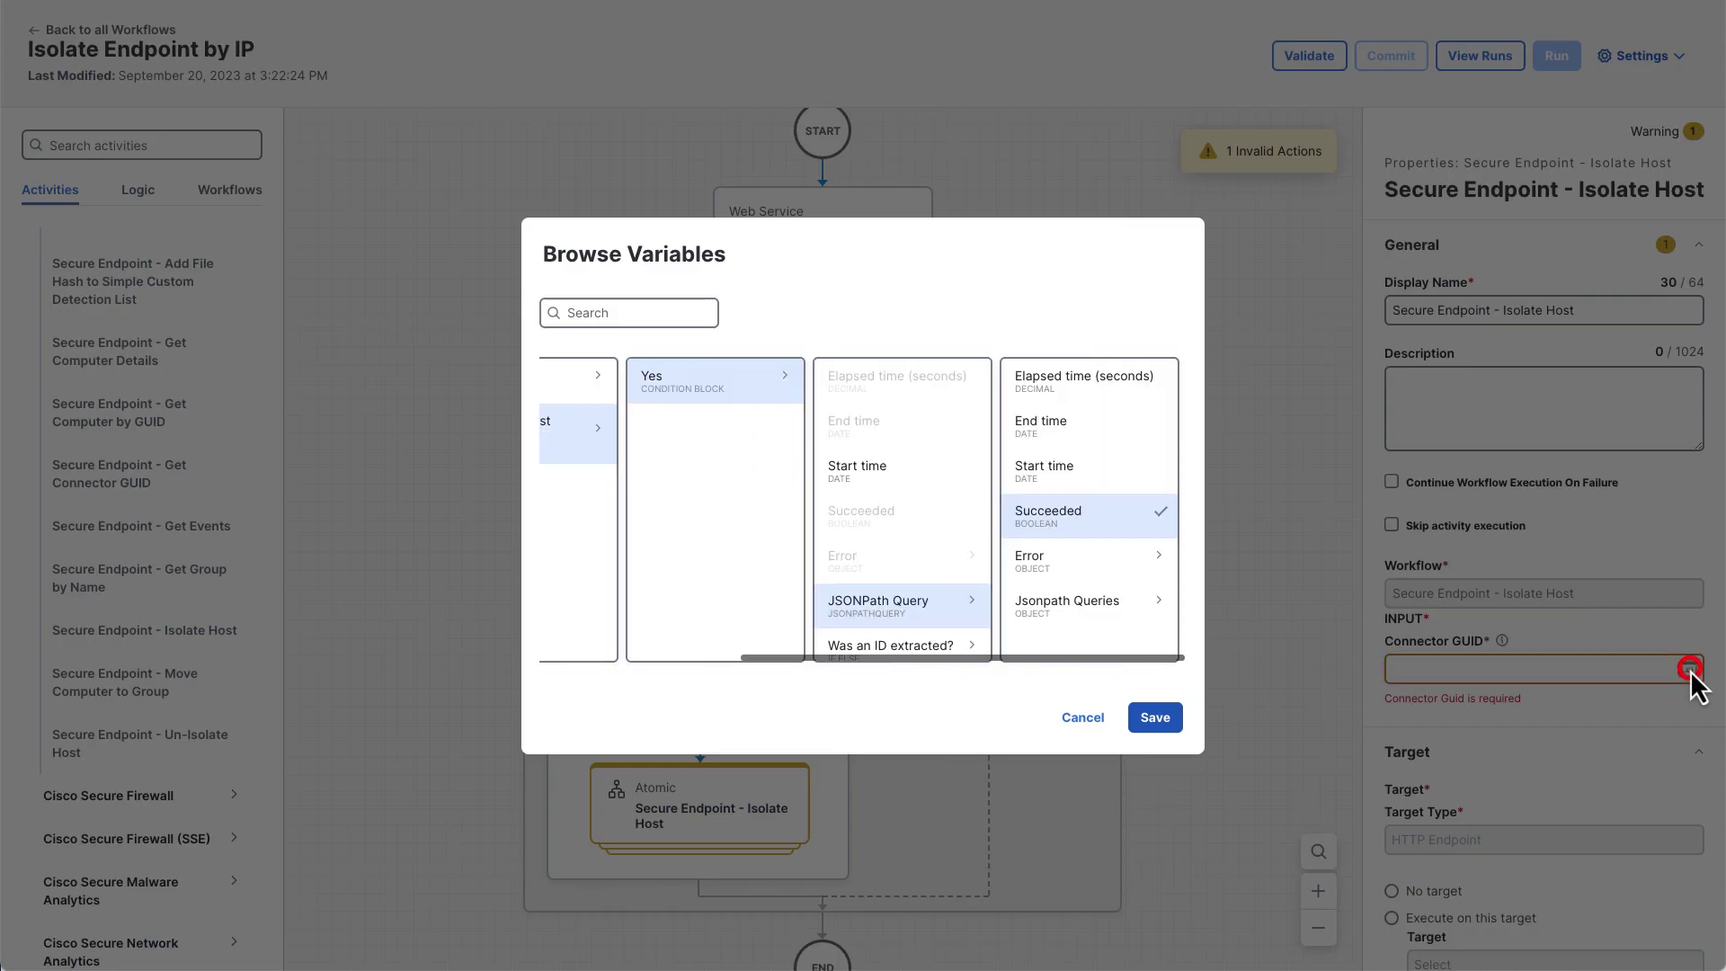
click(1151, 604)
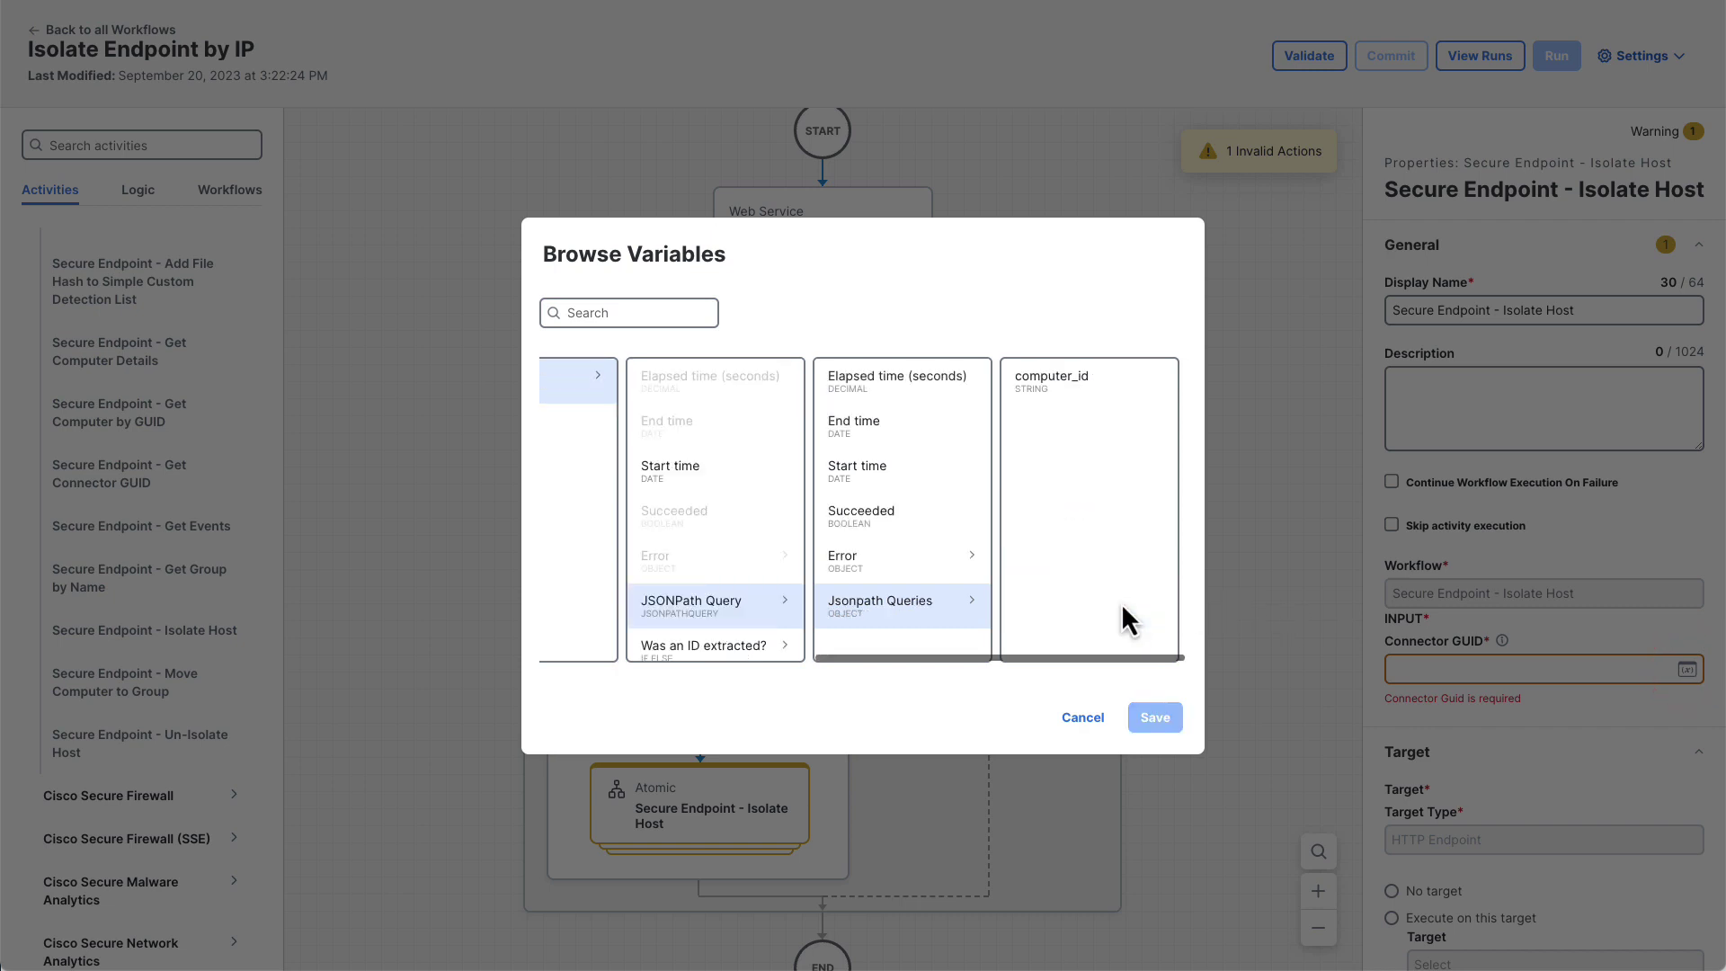
click(1090, 381)
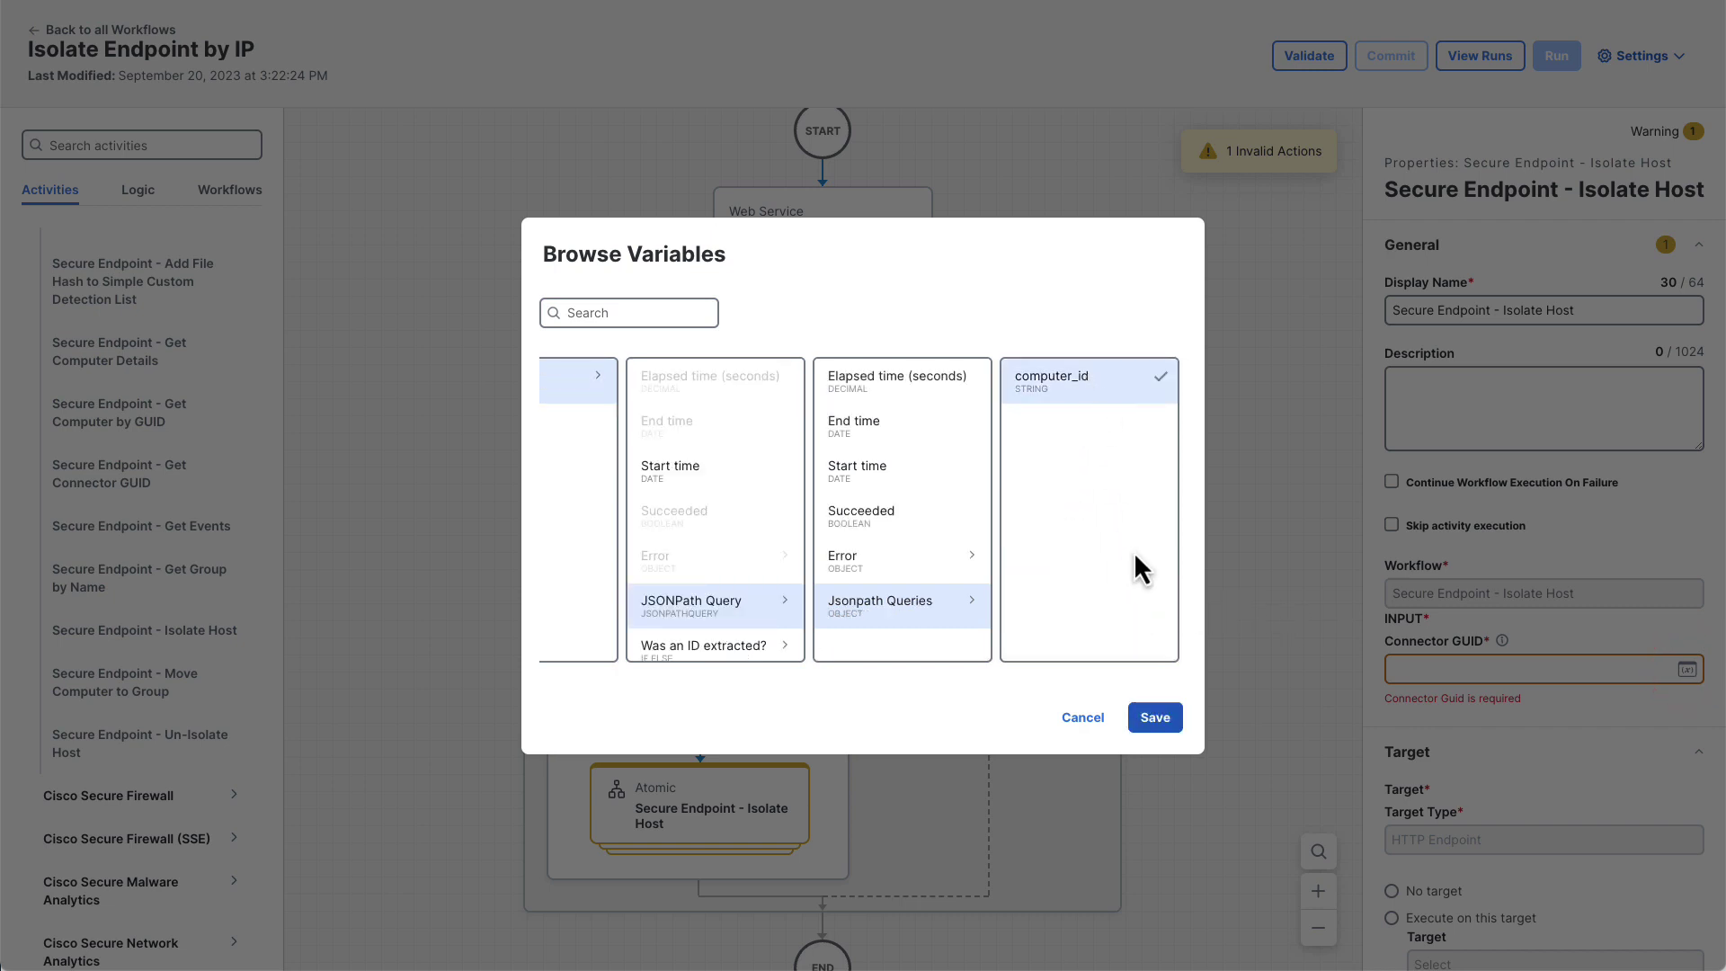
click(1147, 725)
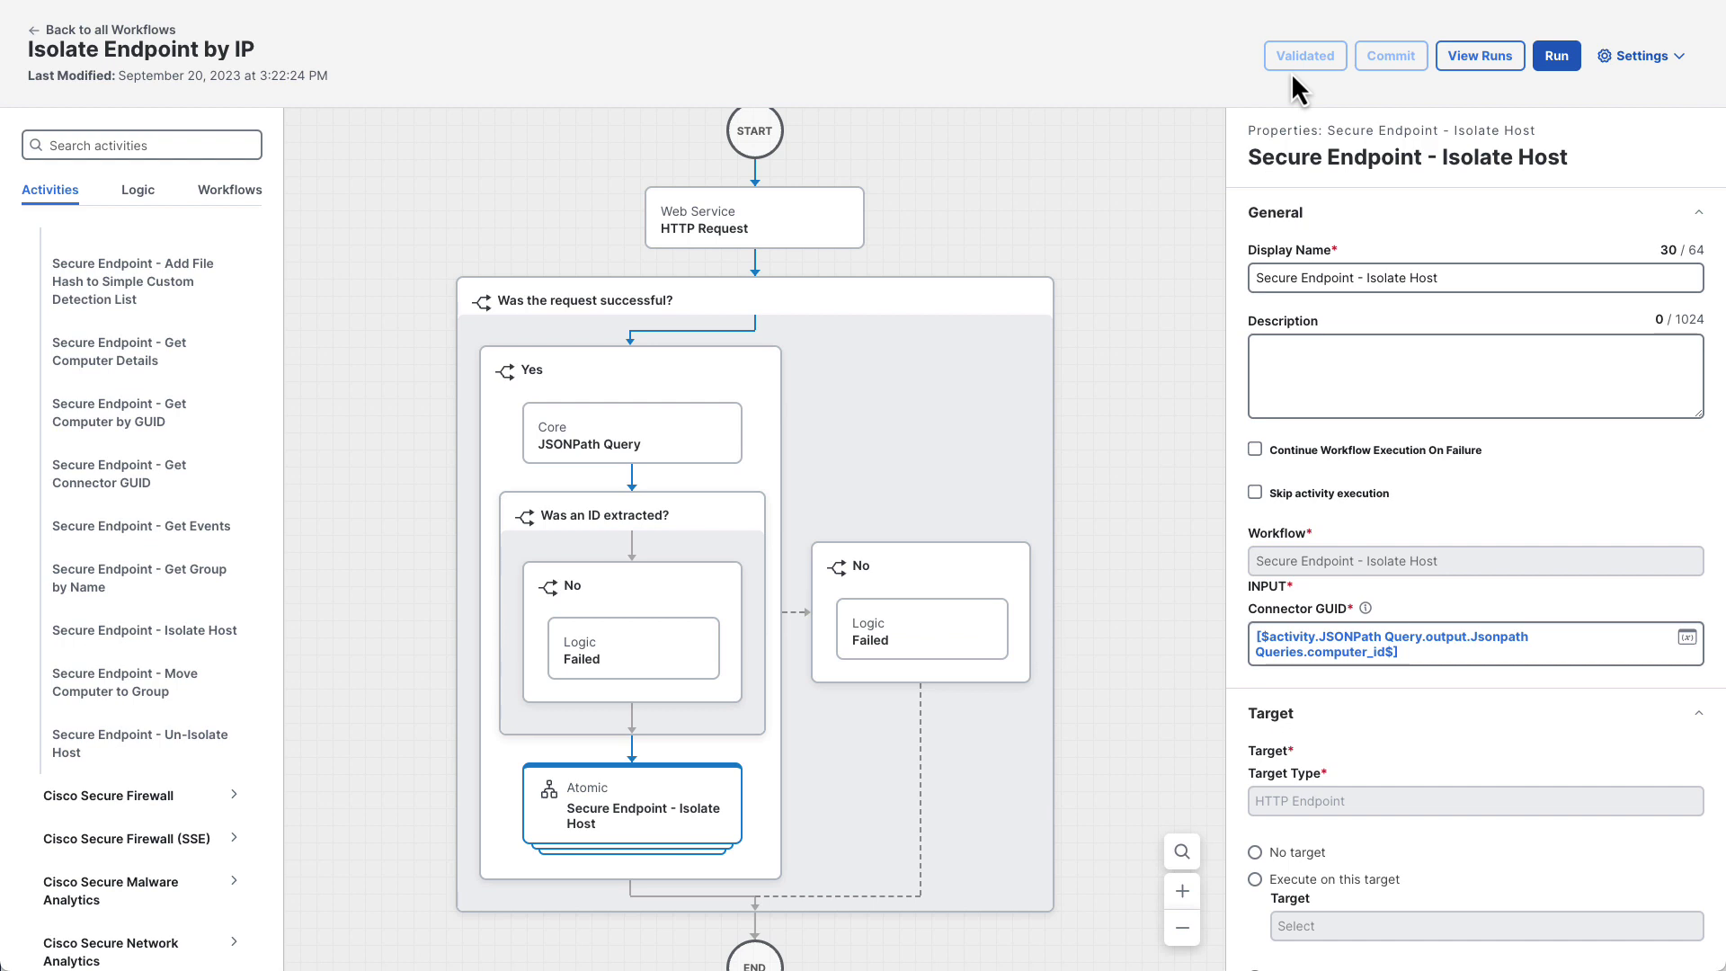
- Run the workflow with IP address 172.10.3.61
click(1570, 65)
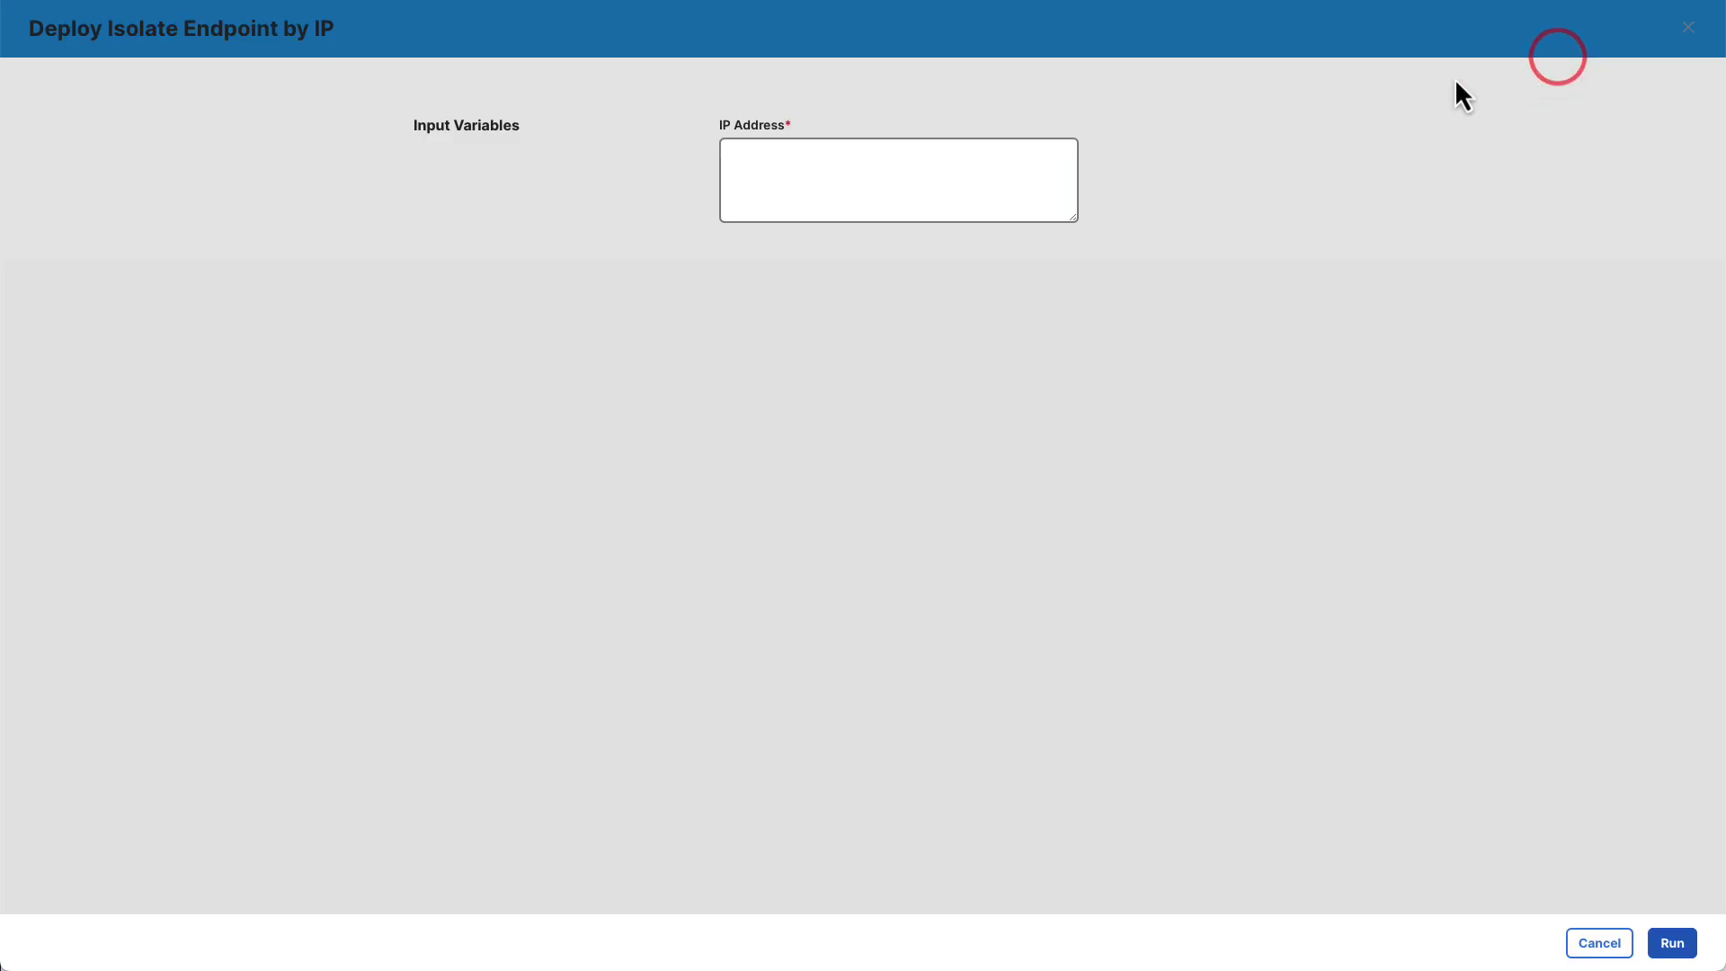
click(990, 161)
text(172.10.3.61)
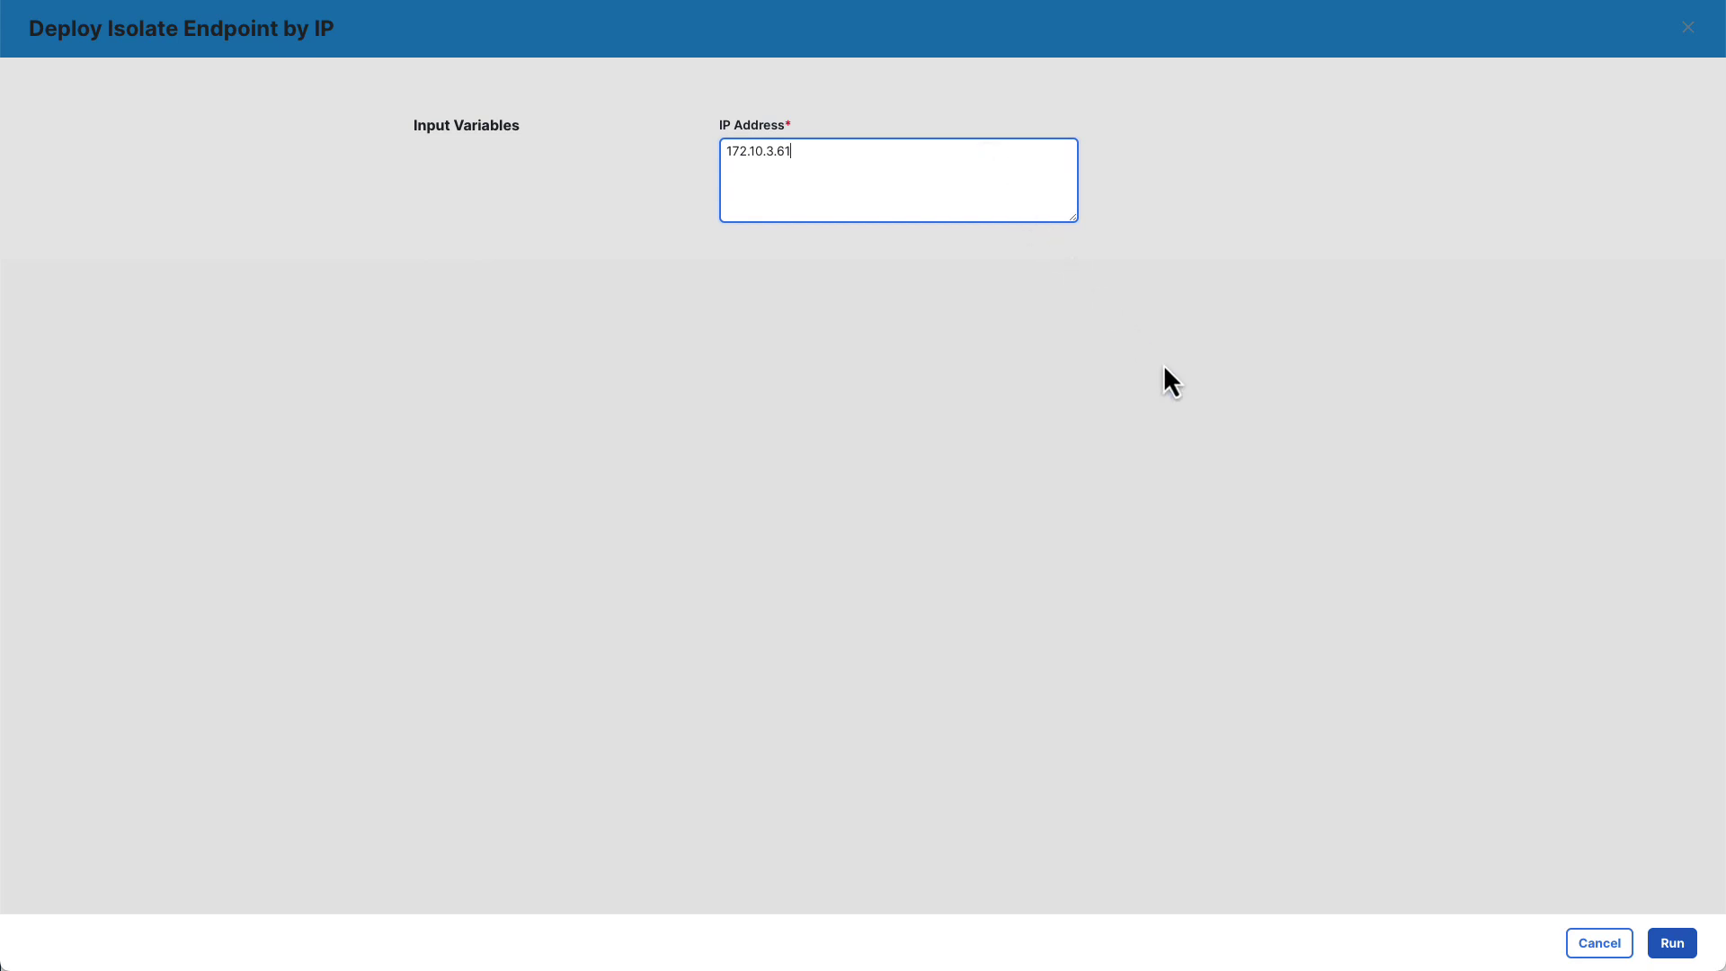
click(1671, 944)
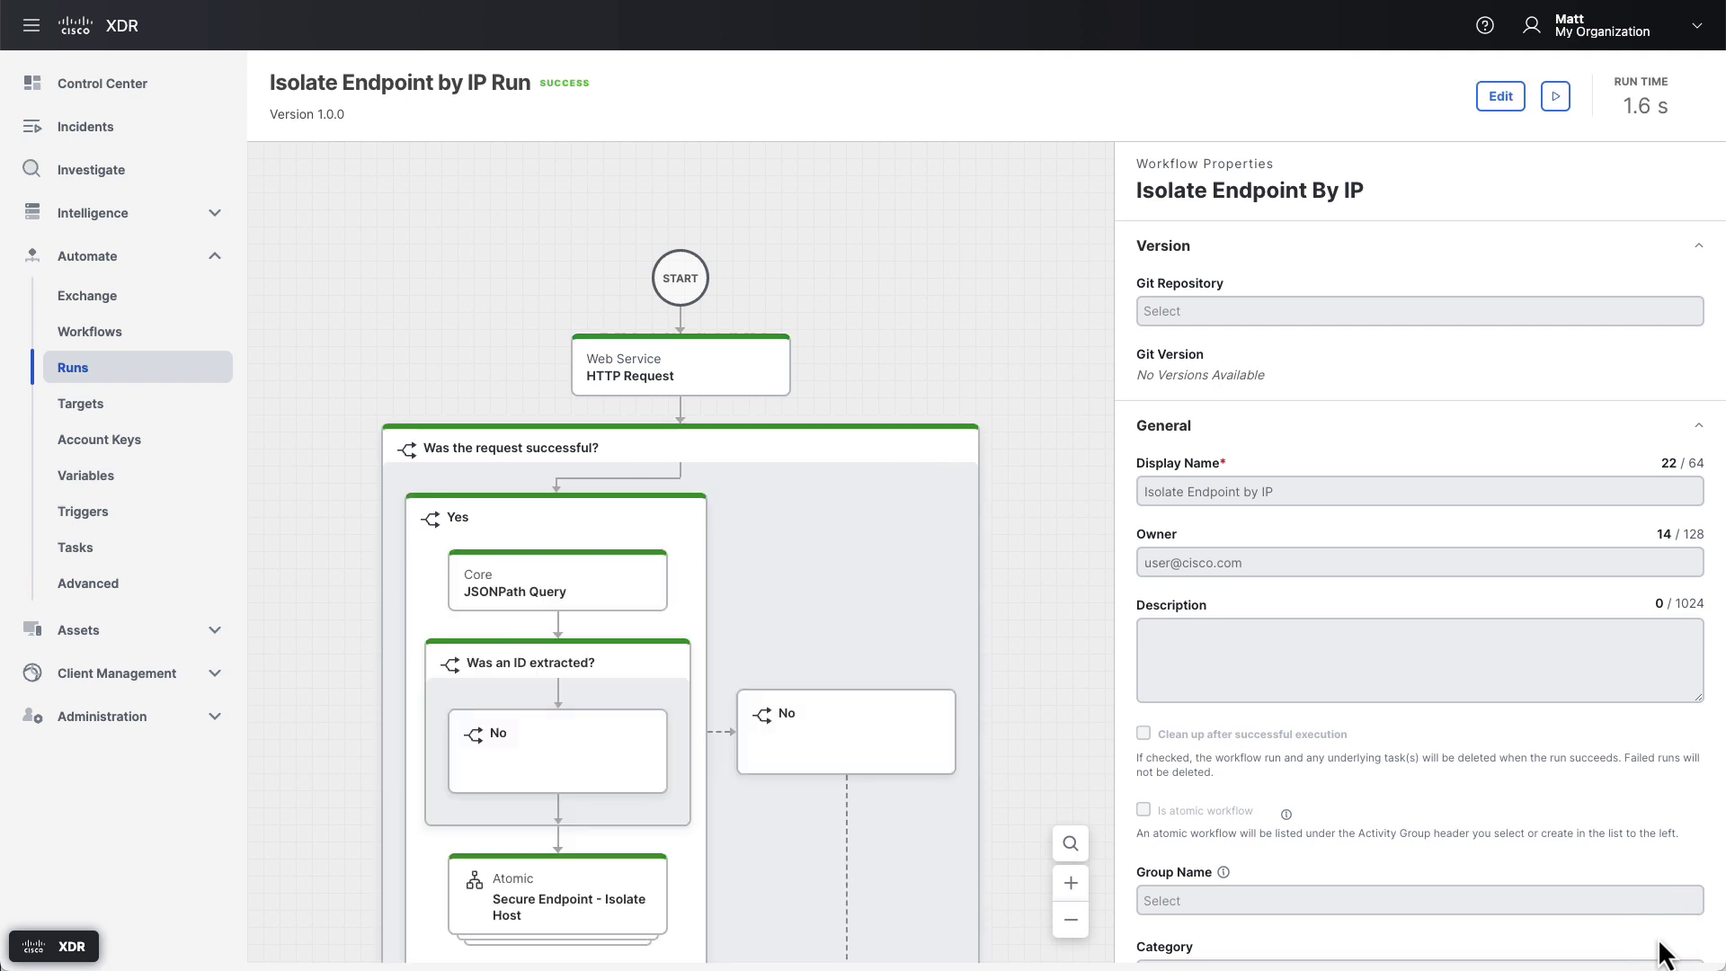
- Check the HTTP Request, JSONPath Query and Isolate Host results from the successful run
click(685, 384)
scroll(1352, 622, down, 10)
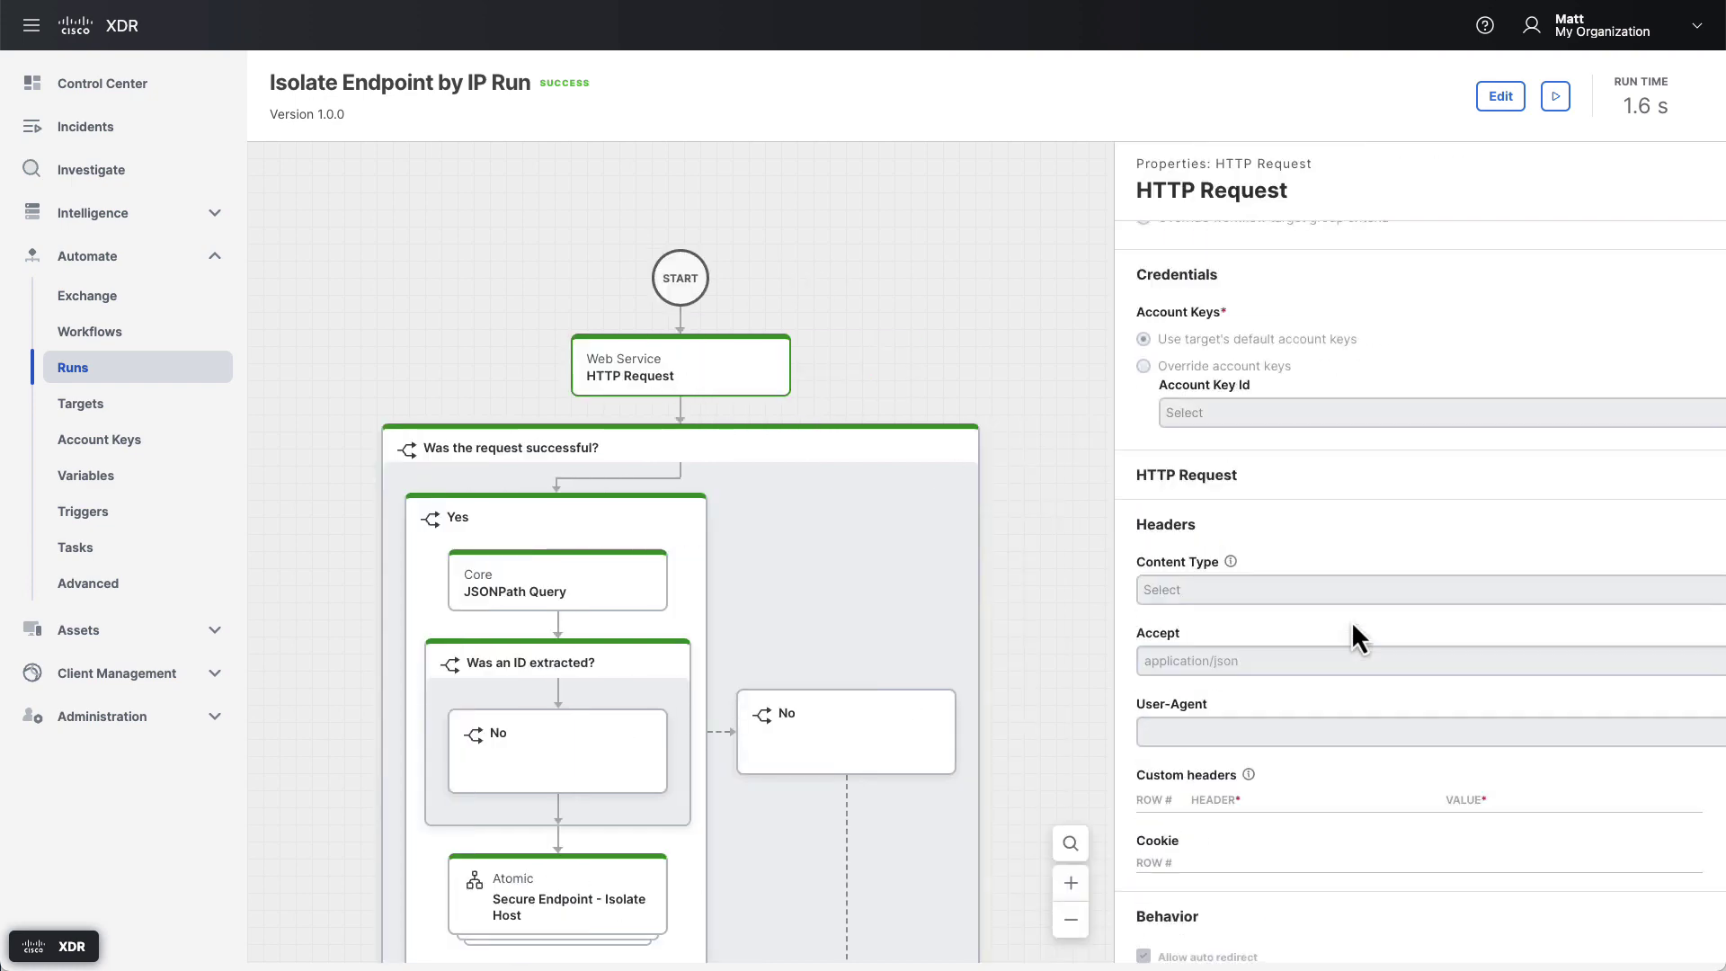
scroll(1353, 622, down, 6)
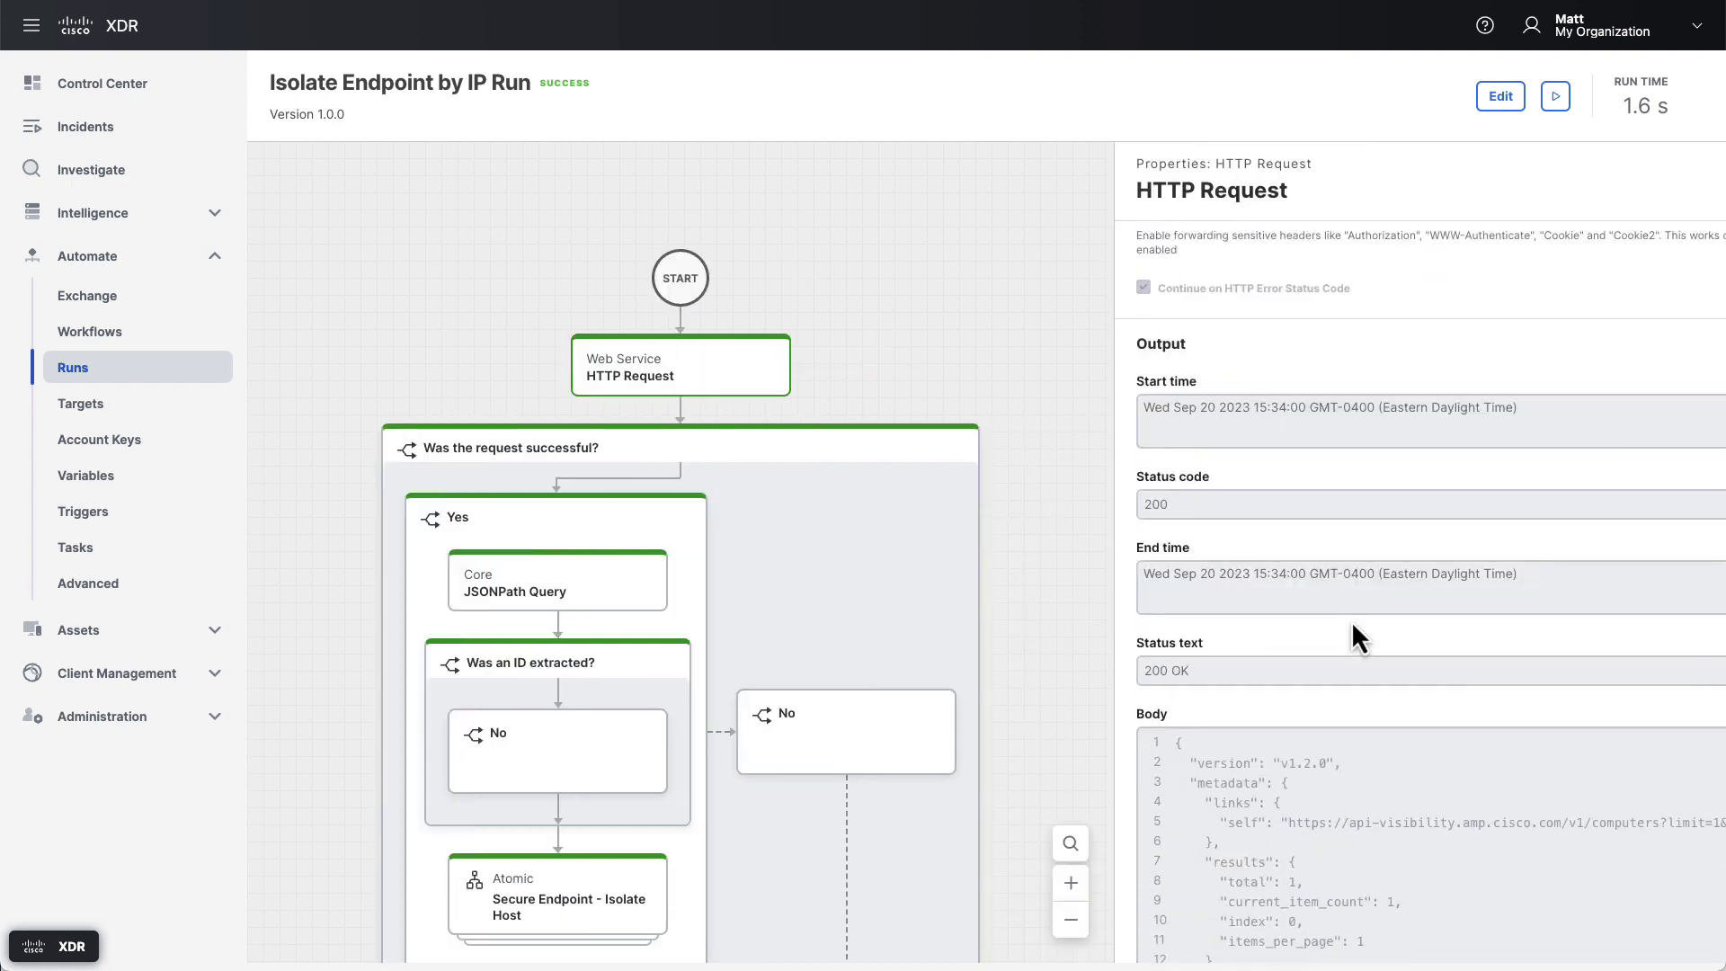
scroll(1351, 620, down, 3)
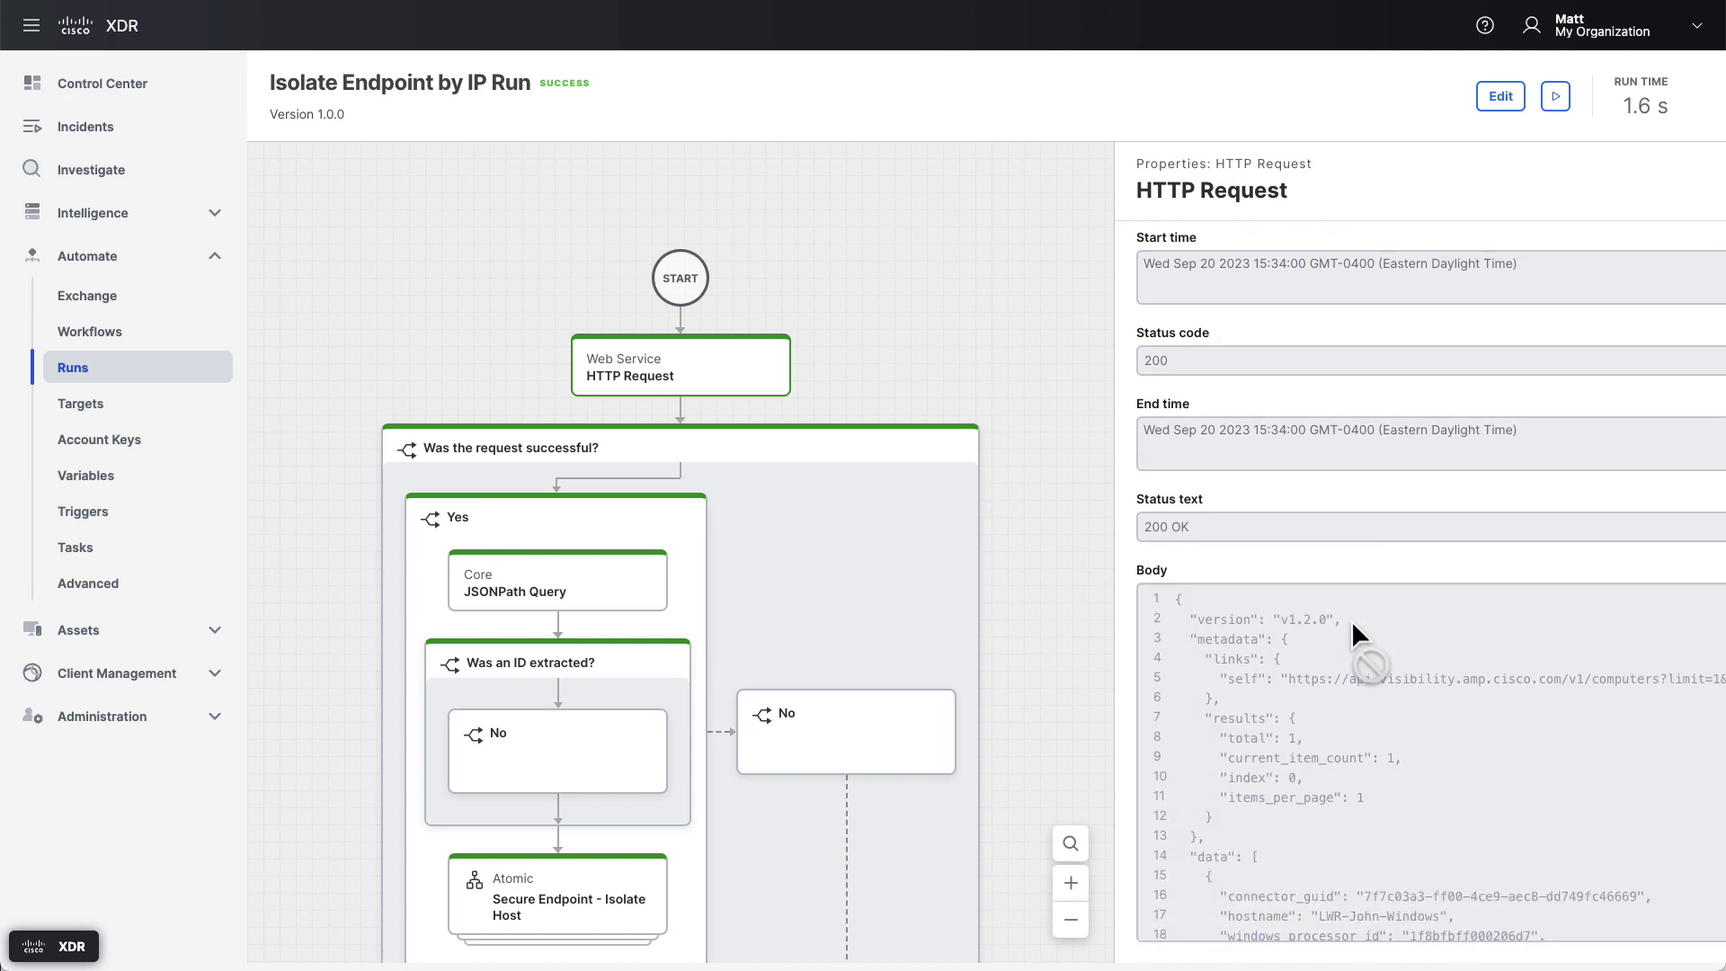
click(557, 602)
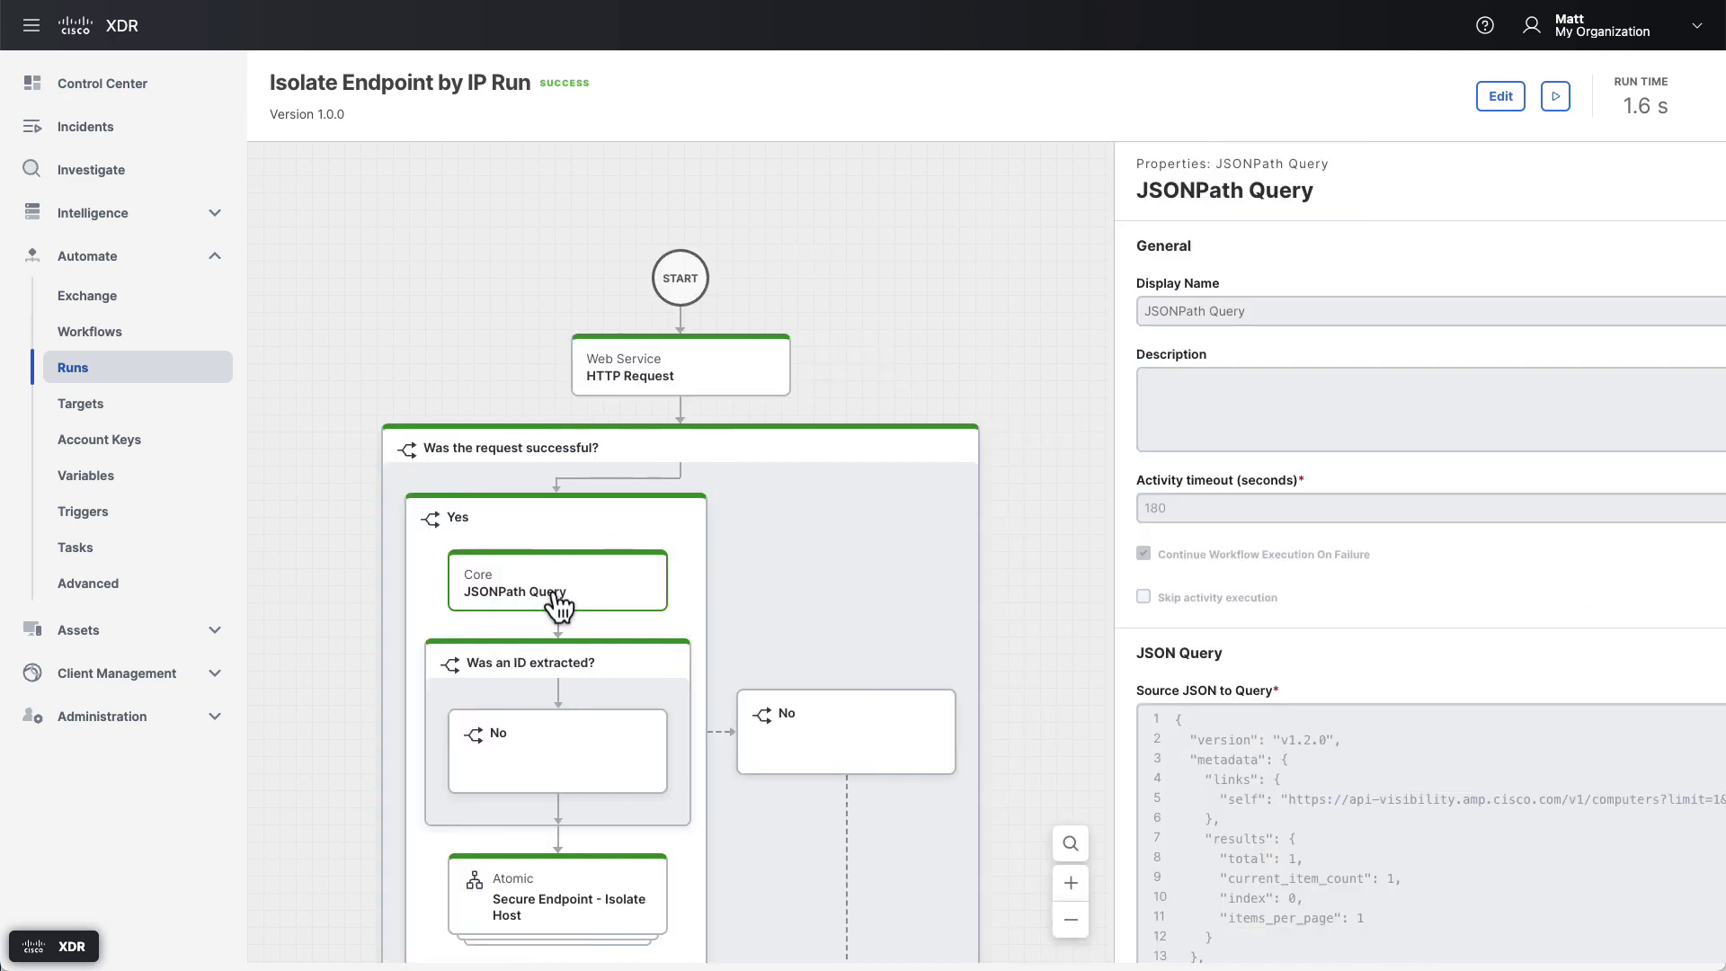
scroll(1306, 633, down, 8)
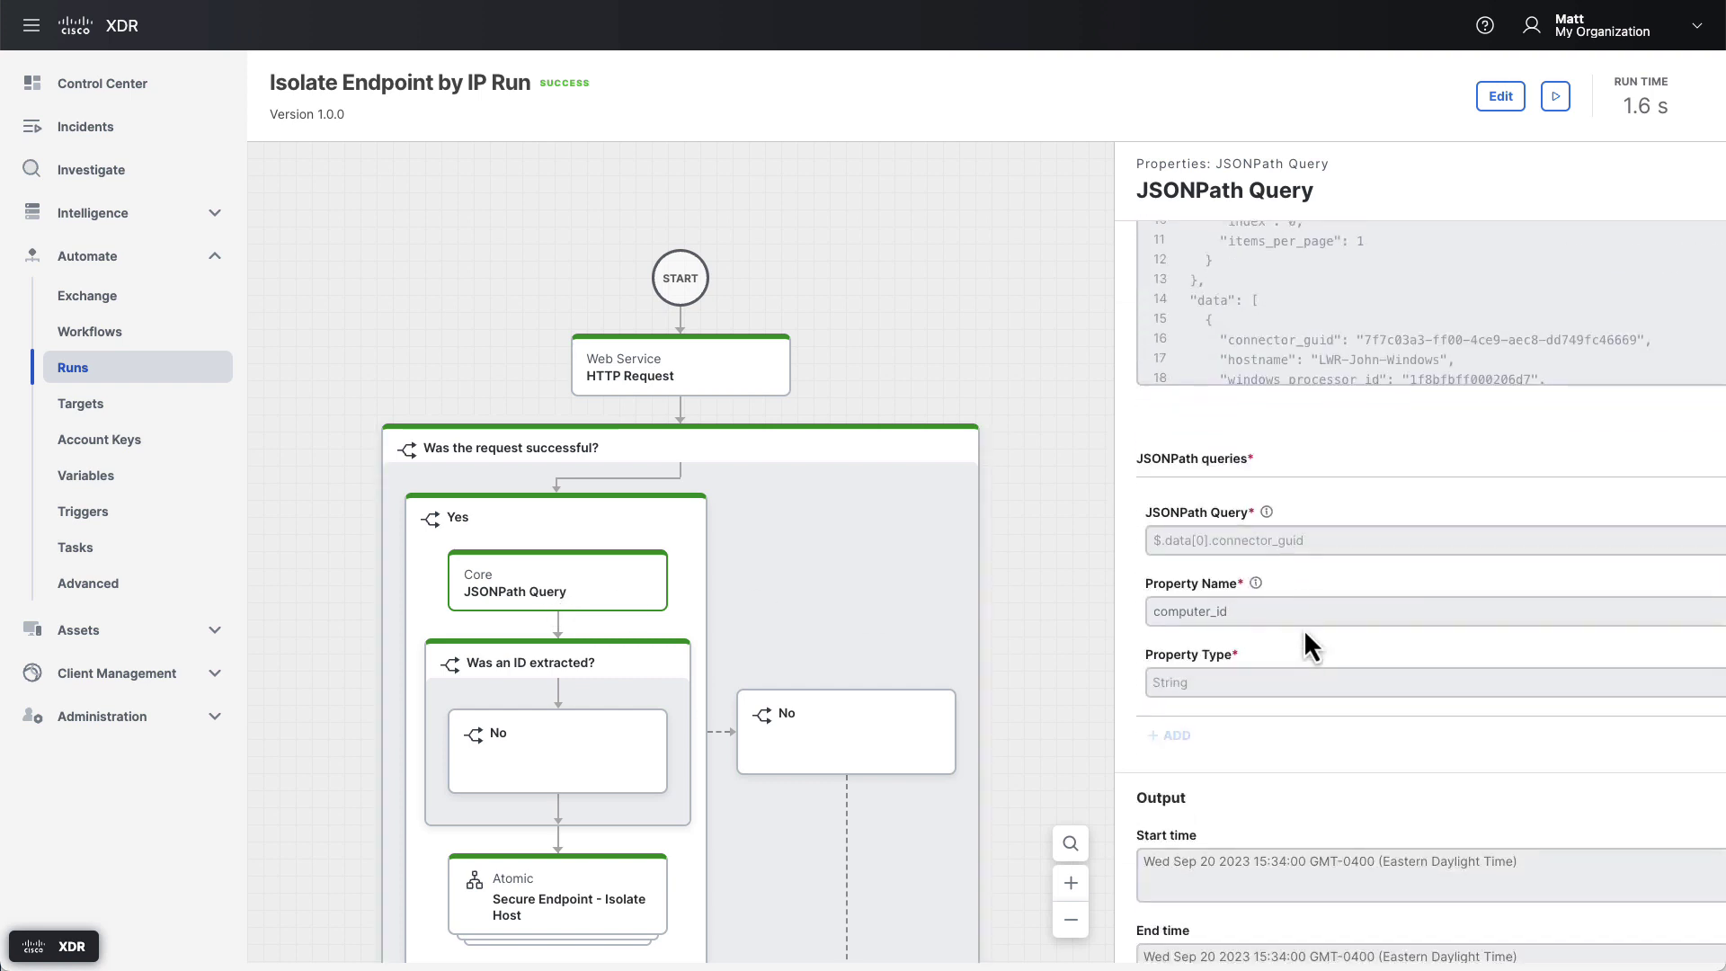
scroll(1304, 628, down, 10)
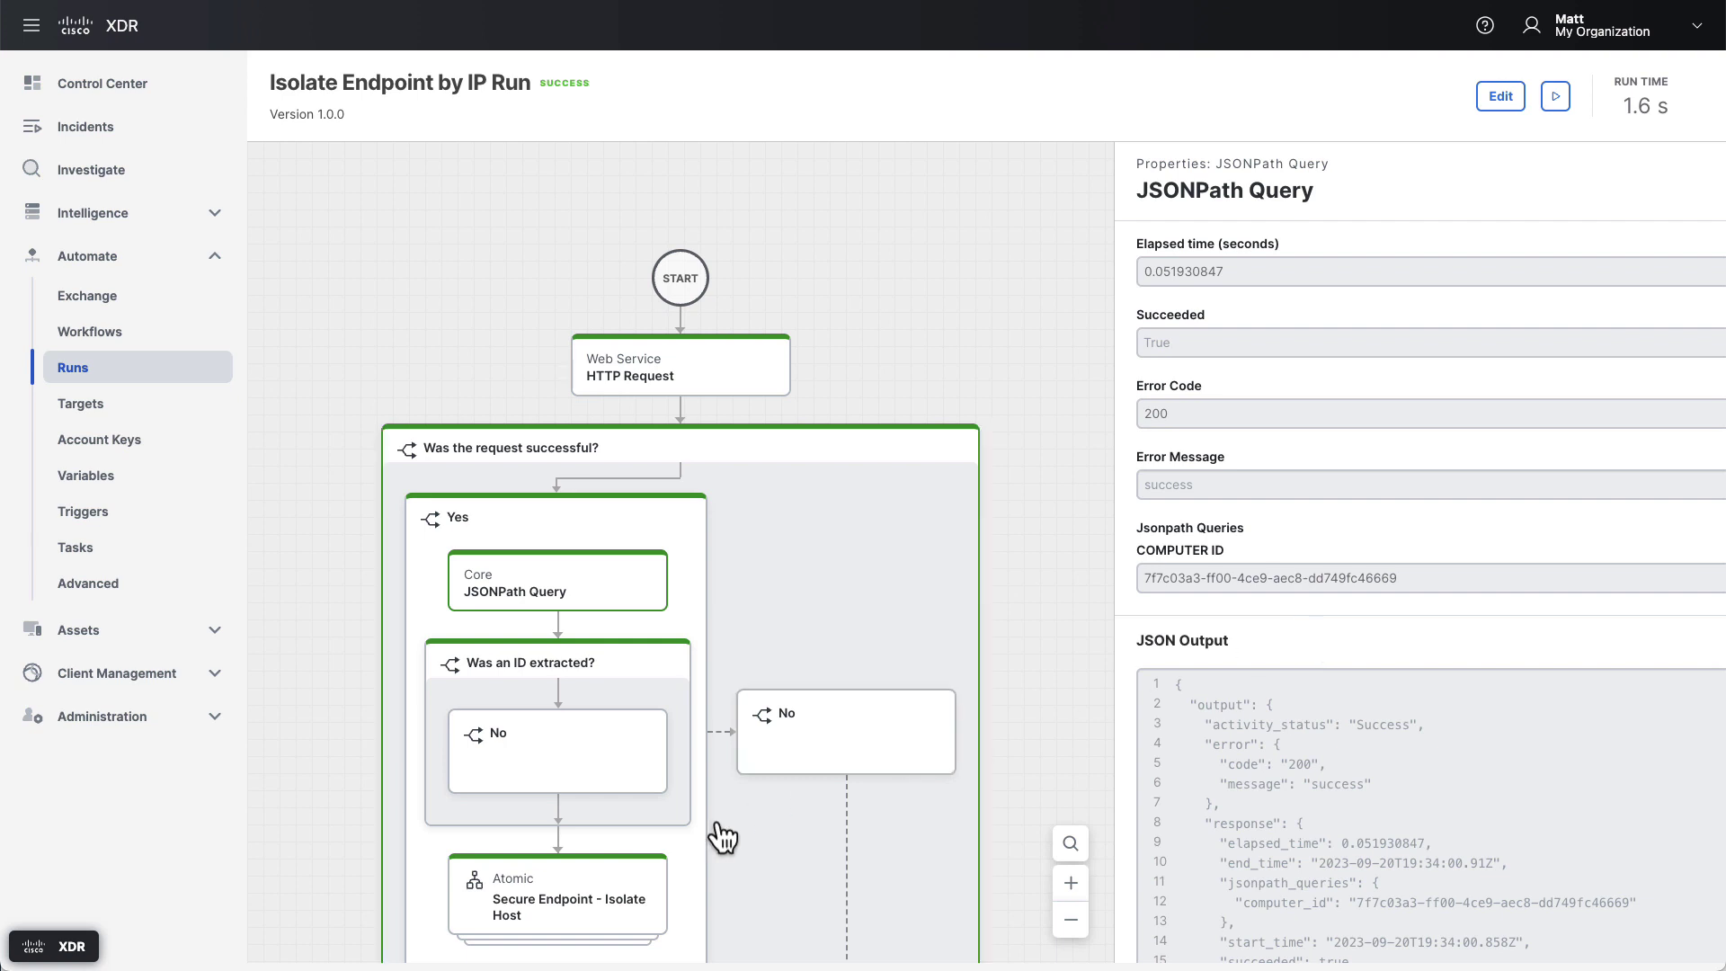
click(553, 904)
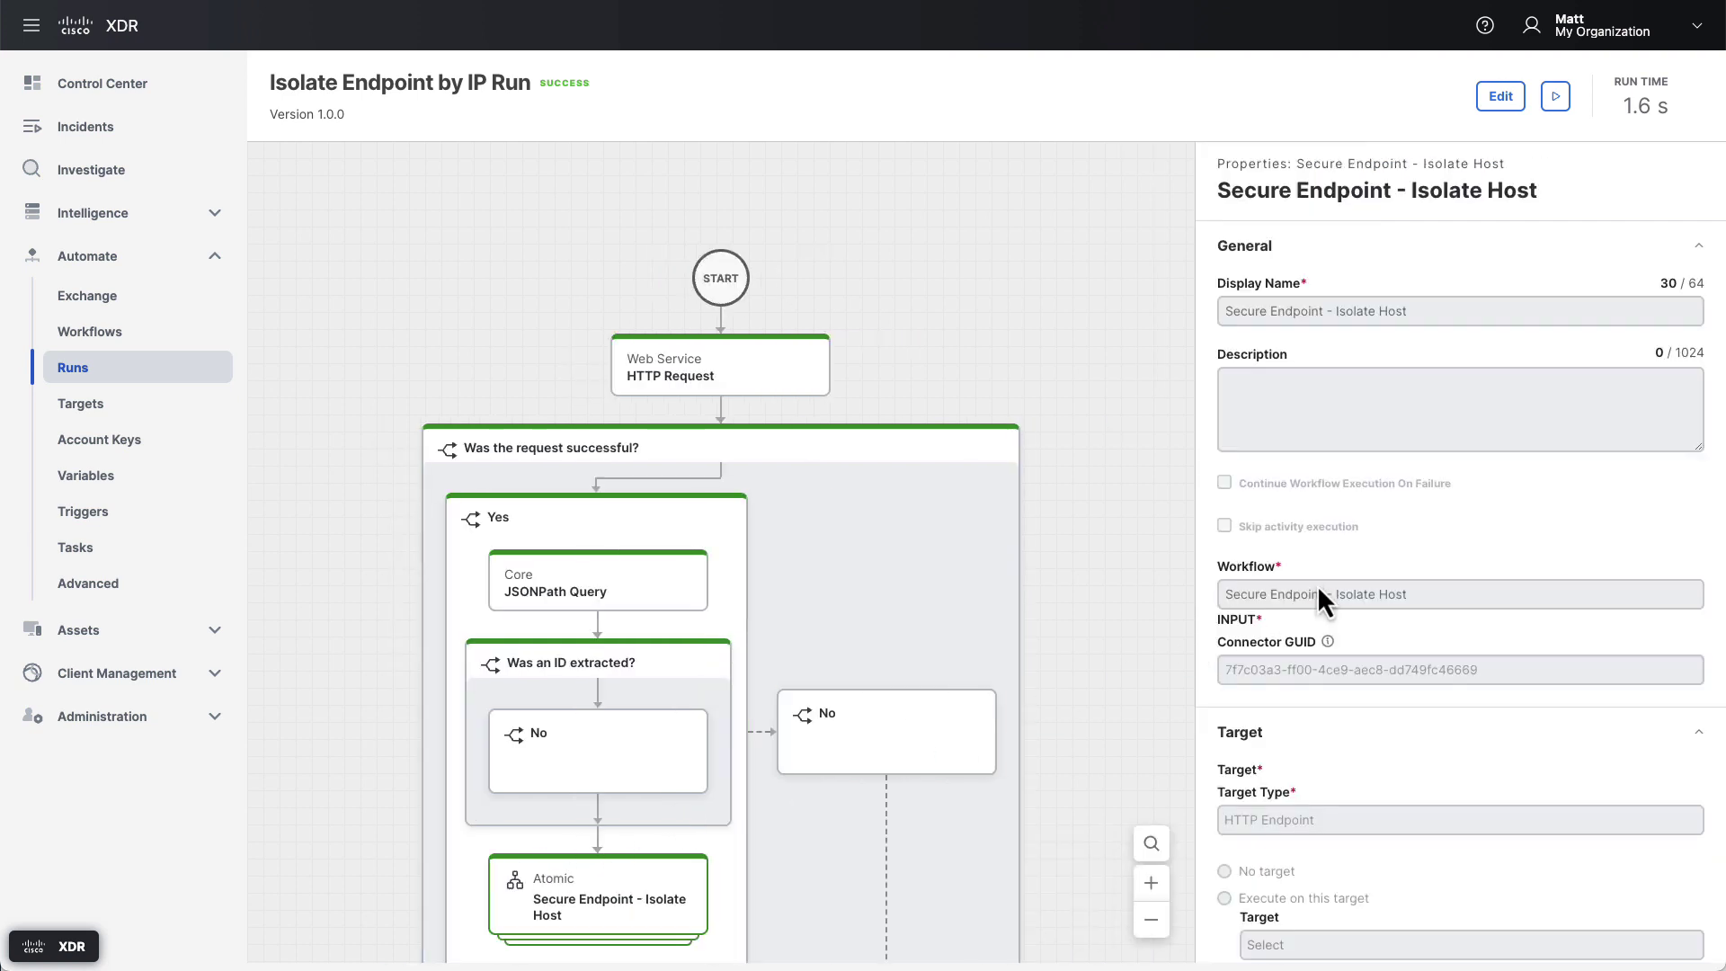